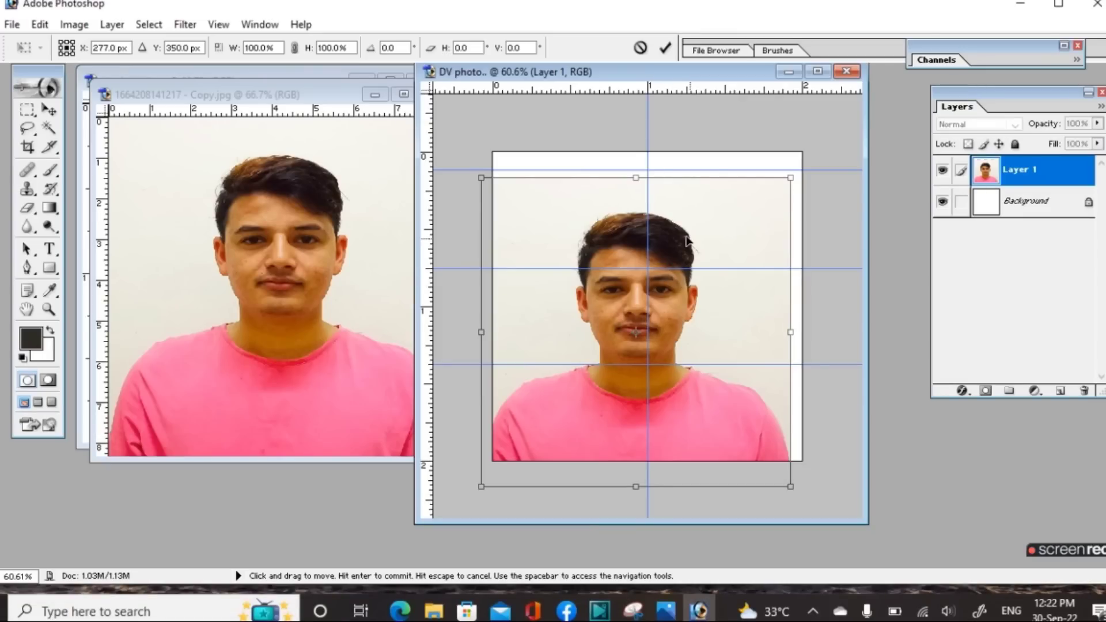
Commit the previous photo's Free Transform and close both open document windows
{"action": "key", "text": "Return"}
{"action": "right_click", "coordinate": [737, 213]}
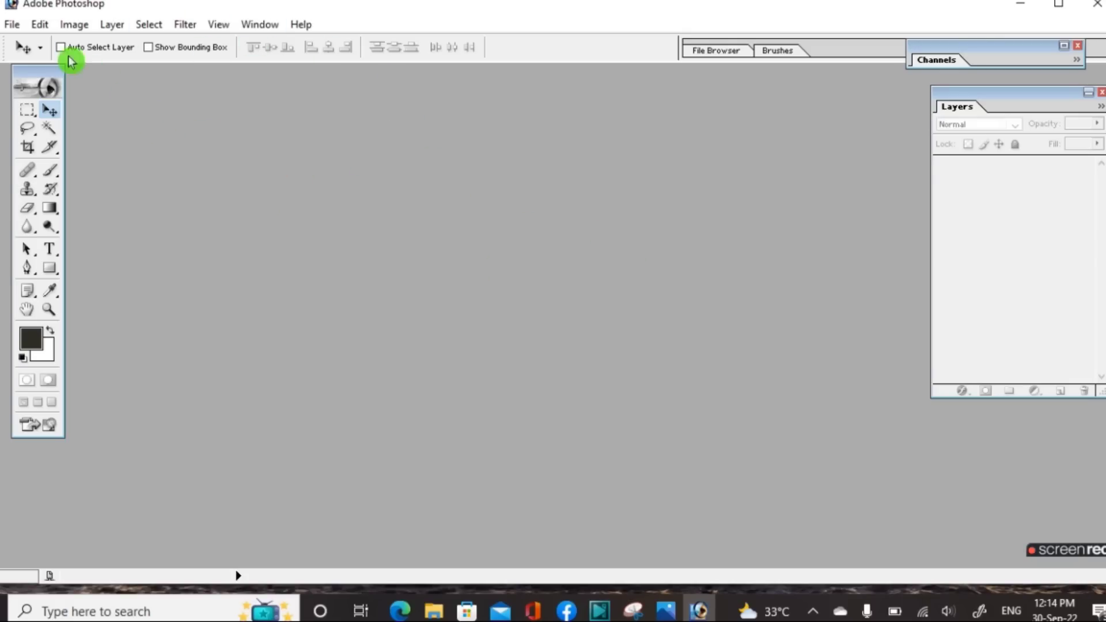
Start a new document and rename it from Untitled-1 to 'DV photo..'
{"action": "left_click", "coordinate": [17, 25]}
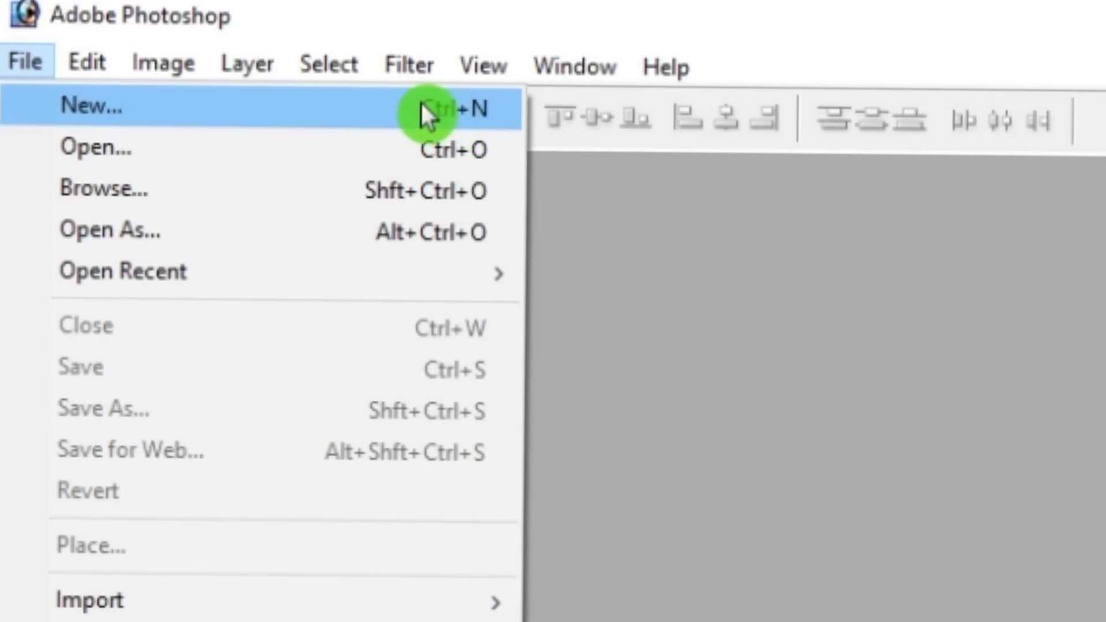
{"action": "left_click", "coordinate": [449, 106]}
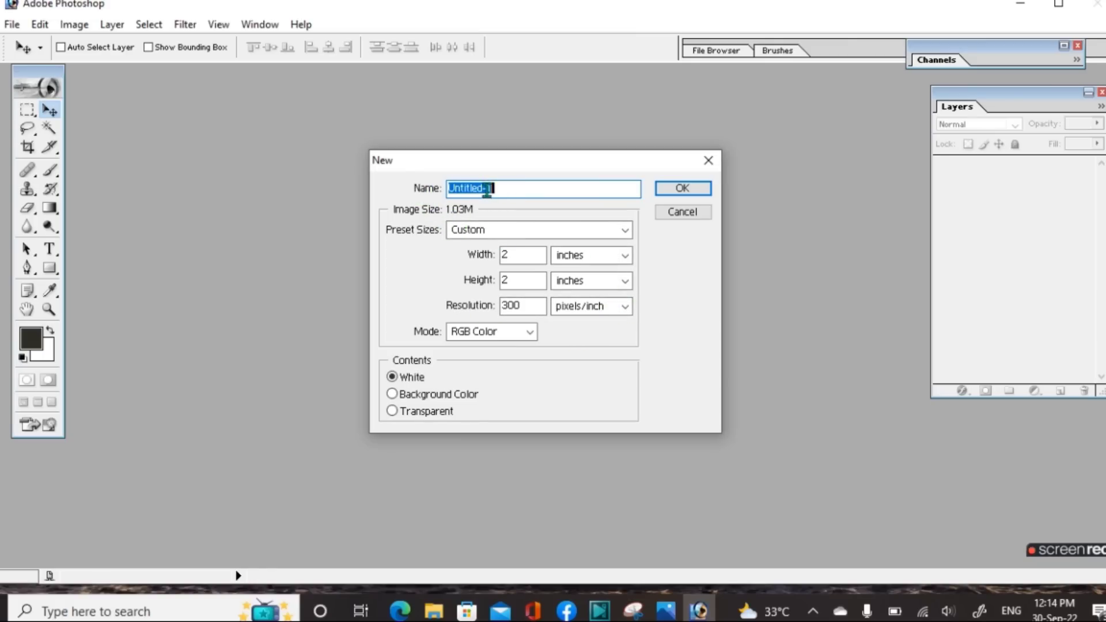
{"action": "left_click", "coordinate": [515, 189]}
{"action": "key", "text": "BackSpace"}
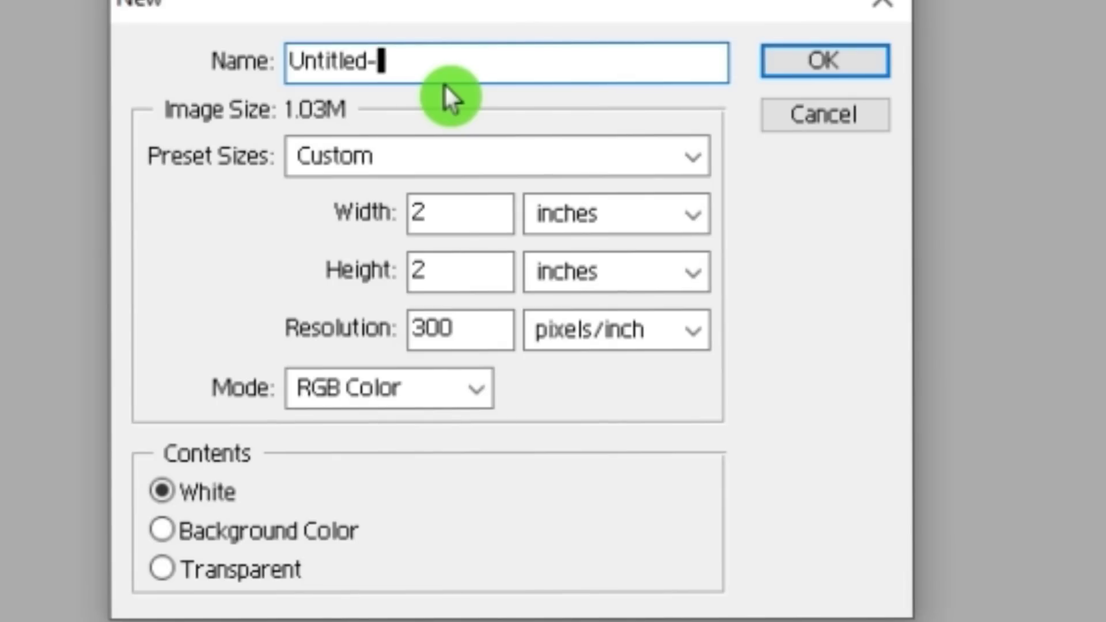
{"action": "key", "text": "BackSpace"}
{"action": "key", "text": "BackSpace"}
{"action": "key", "text": "BackSpace"}
{"action": "key", "text": "BackSpace"}
{"action": "key", "text": "BackSpace"}
{"action": "key", "text": "BackSpace"}
{"action": "key", "text": "BackSpace"}
{"action": "key", "text": "BackSpace"}
{"action": "key", "text": "BackSpace"}
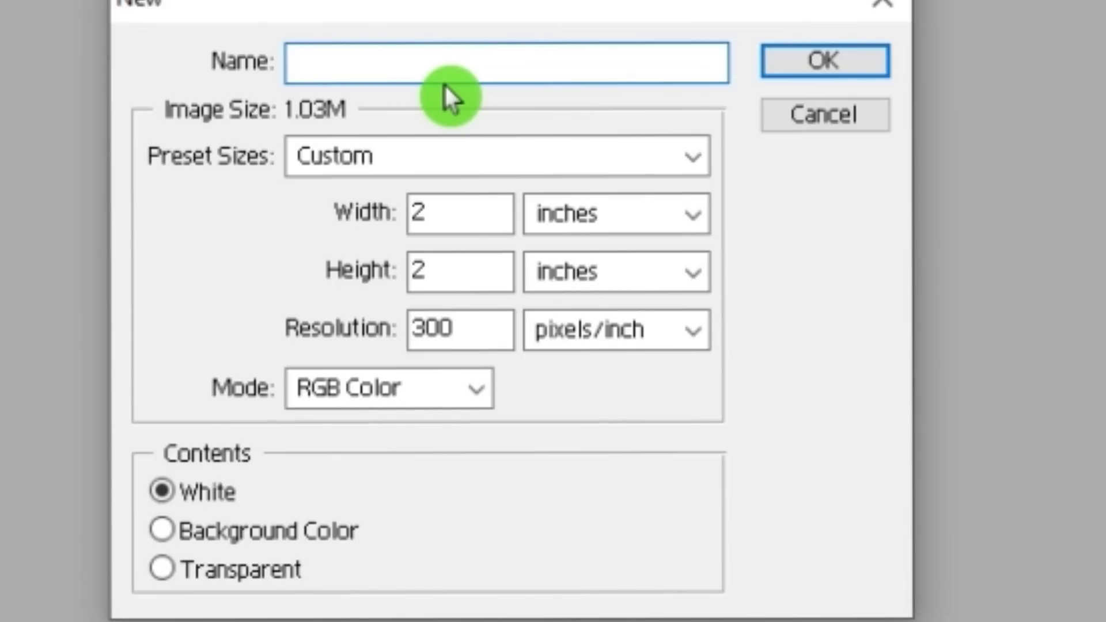
{"action": "type", "text": "DV phot"}
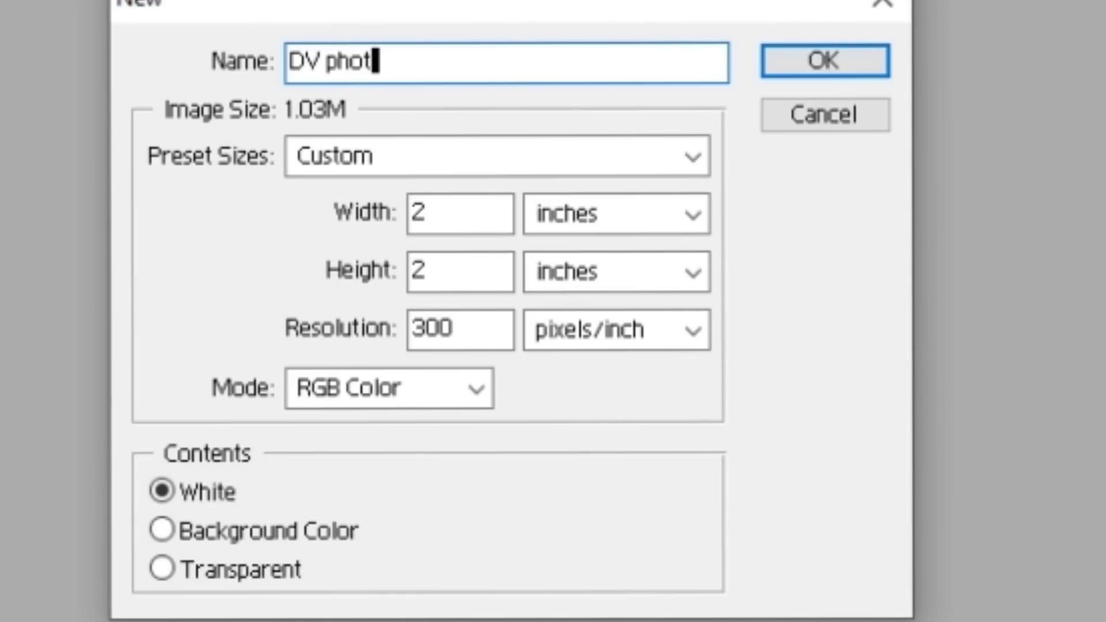
{"action": "type", "text": "o.."}
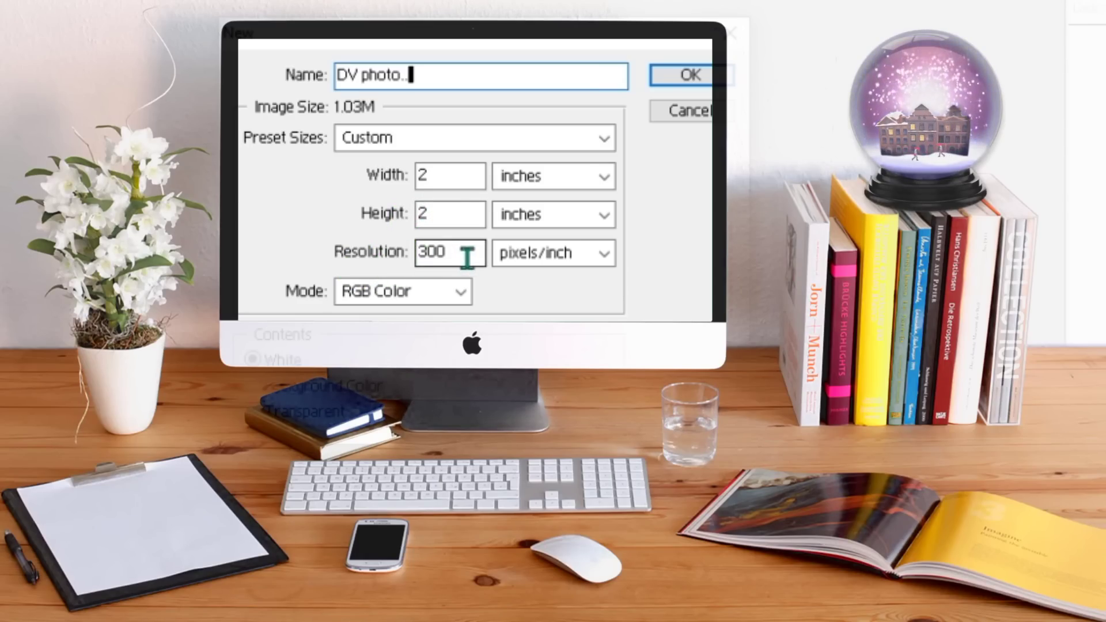
Check the 2 × 2 inch size and 300 pixels/inch resolution, then show the width unit choices
{"action": "left_click", "coordinate": [420, 180]}
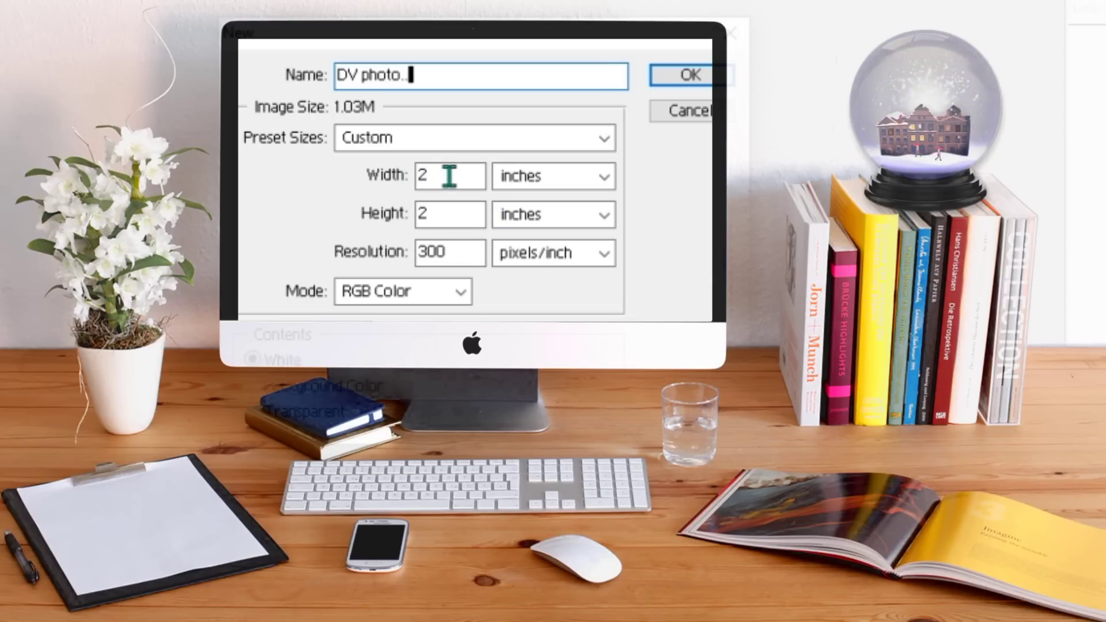
{"action": "left_click", "coordinate": [450, 203]}
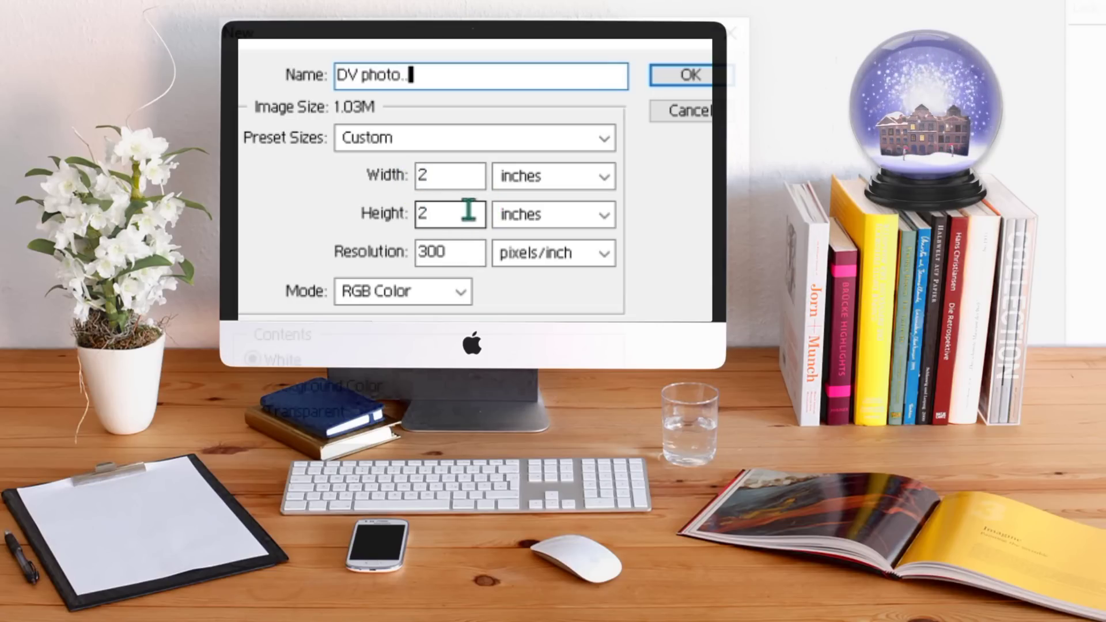
{"action": "key", "text": "Tab"}
{"action": "left_click", "coordinate": [600, 177]}
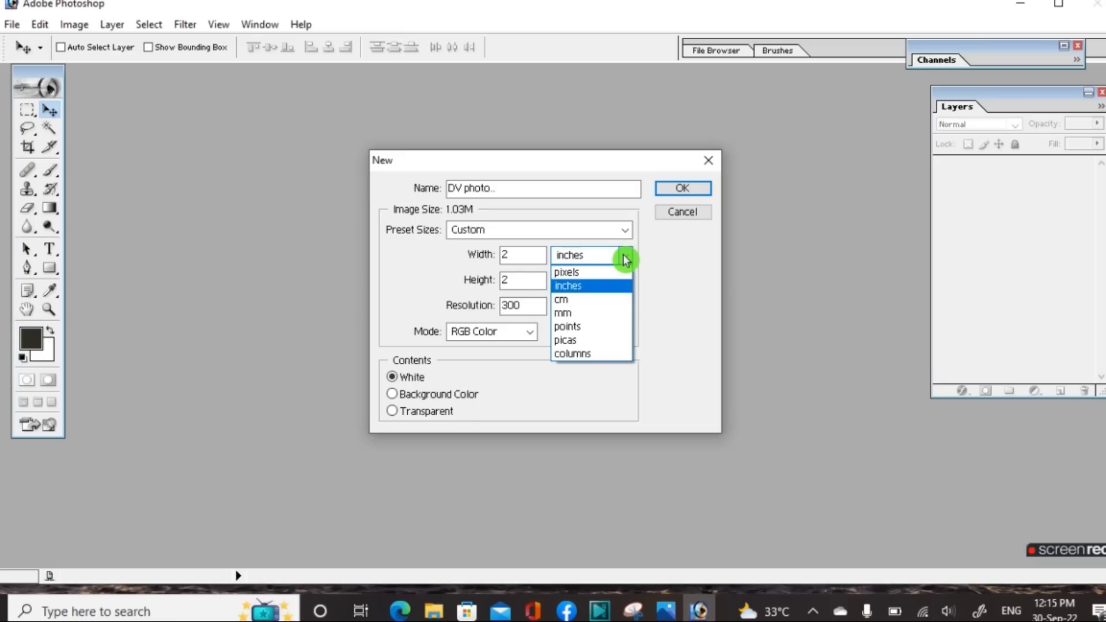
Switch width and height units to pixels to confirm they read 600 × 600
{"action": "left_click", "coordinate": [570, 272]}
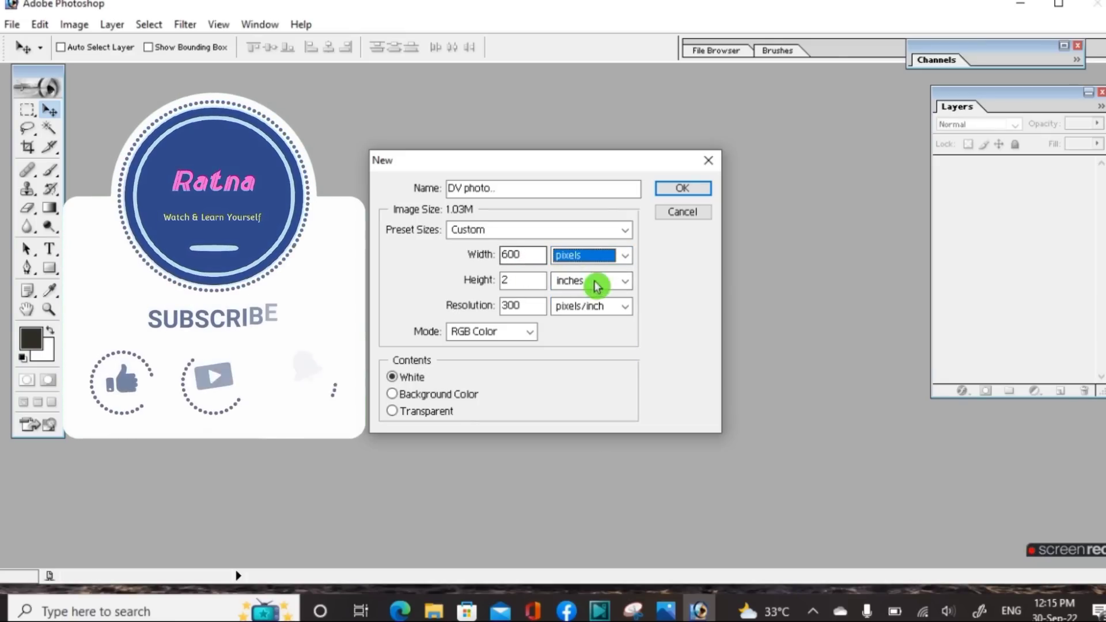
{"action": "left_click", "coordinate": [625, 281]}
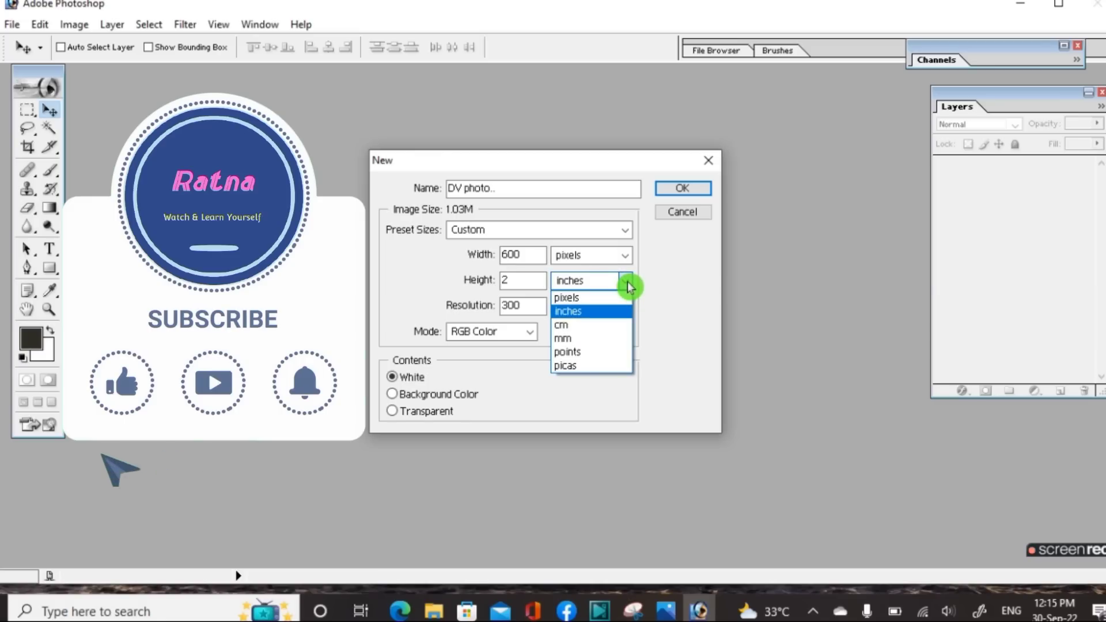
{"action": "left_click", "coordinate": [597, 298]}
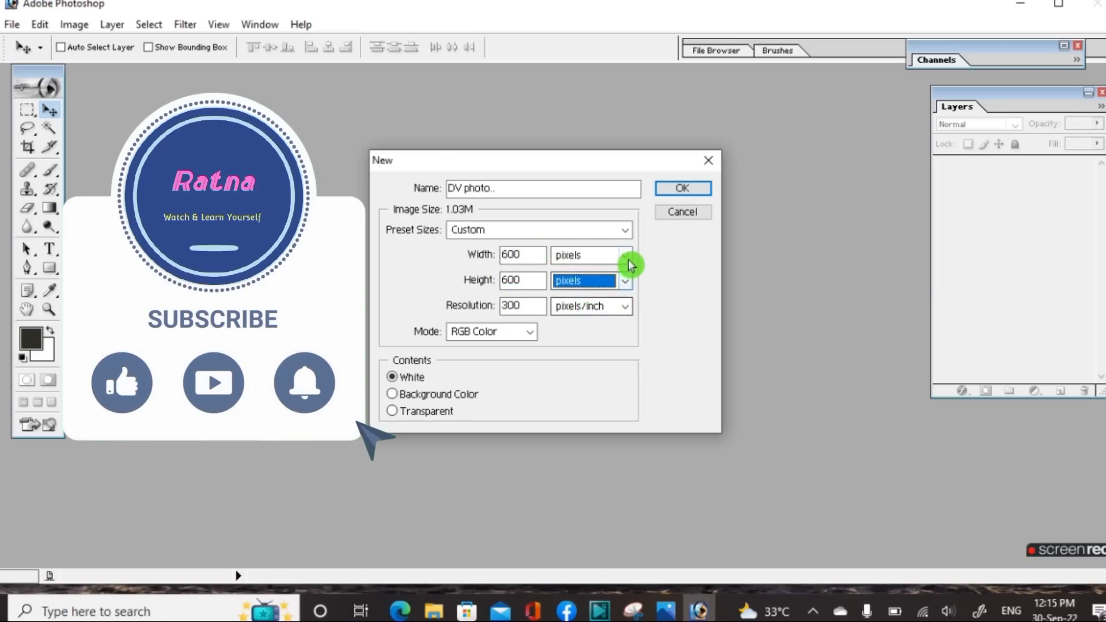
{"action": "left_click", "coordinate": [538, 287]}
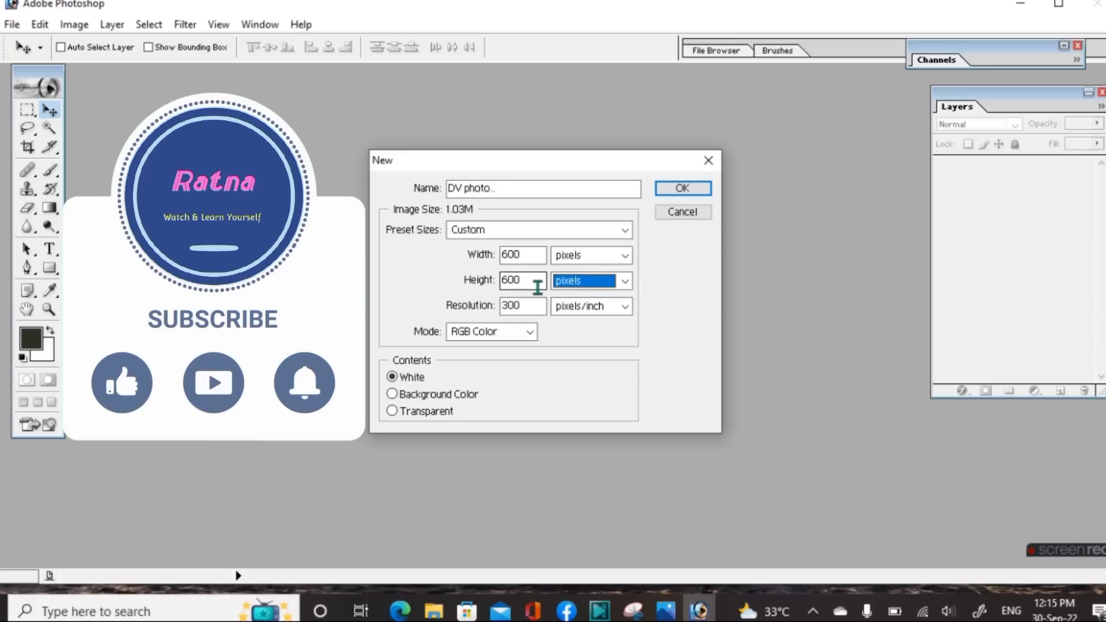
Set width and height back to inches and create the 2 × 2 inch document
{"action": "left_click", "coordinate": [625, 255]}
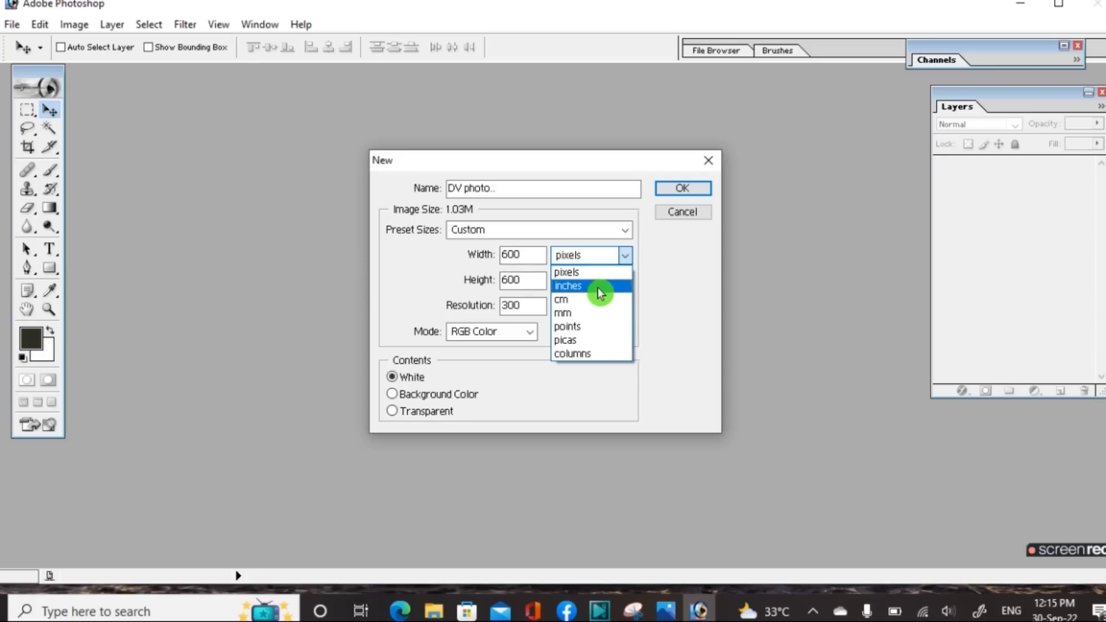
{"action": "left_click", "coordinate": [599, 286]}
{"action": "left_click", "coordinate": [625, 280]}
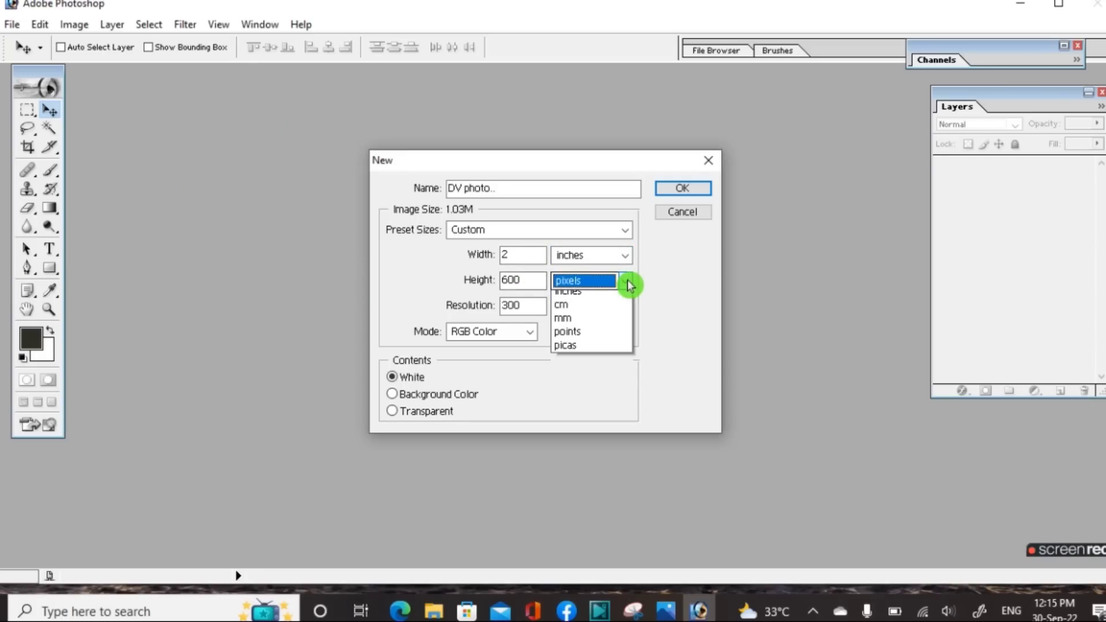
{"action": "left_click", "coordinate": [598, 313]}
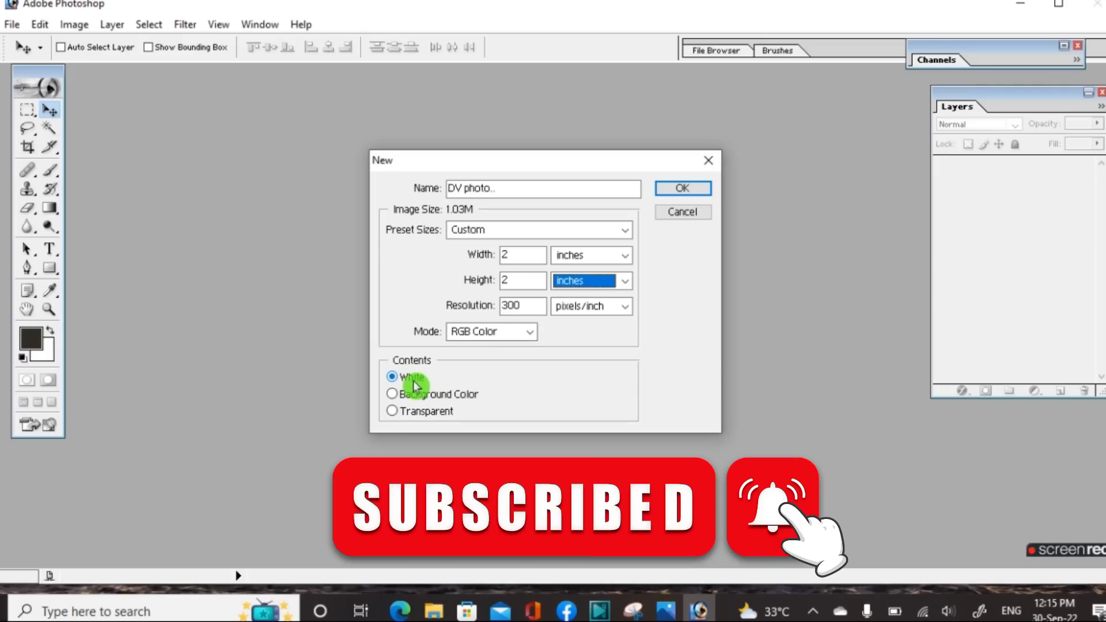
{"action": "left_click", "coordinate": [684, 193]}
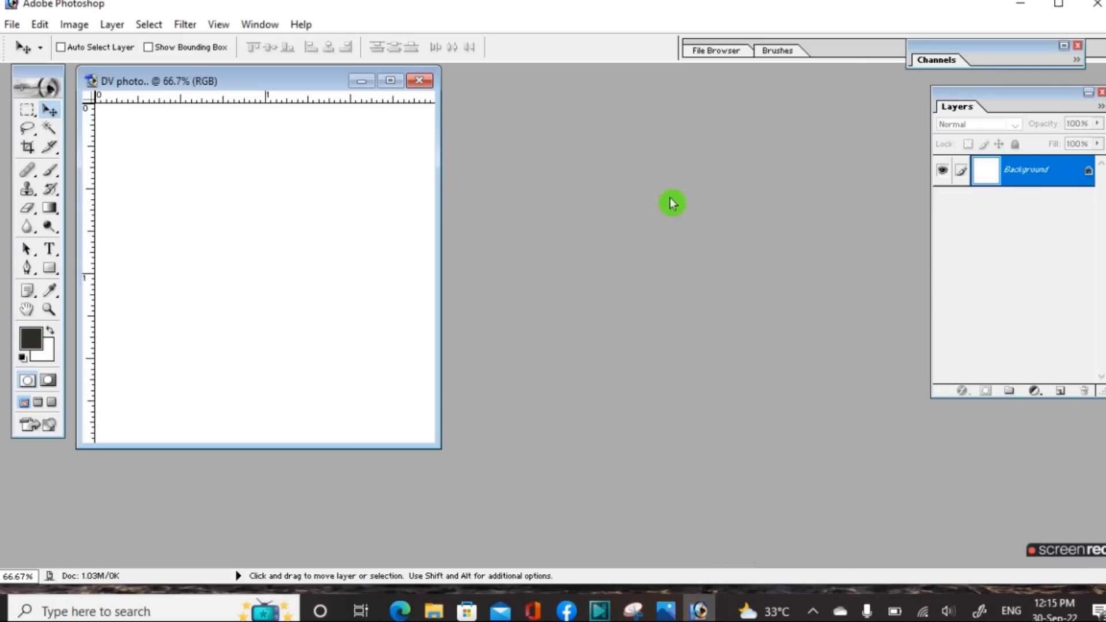
Centre the blank canvas window and open the Open dialog on the DV Program folder
{"action": "left_click_drag", "start_coordinate": [299, 79], "coordinate": [575, 84]}
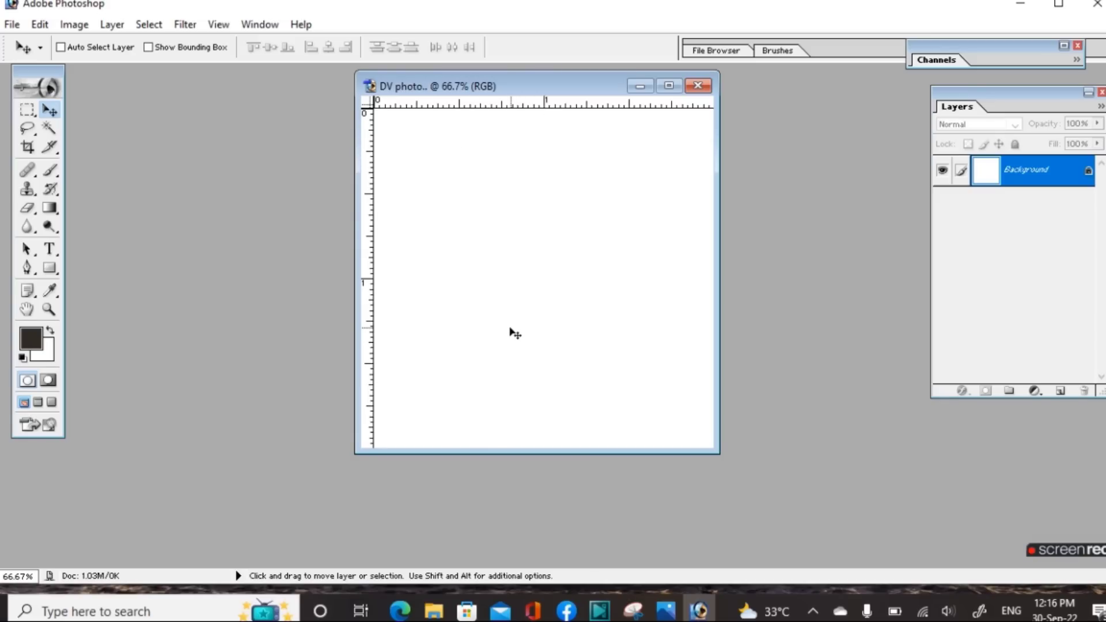
{"action": "left_click", "coordinate": [382, 105]}
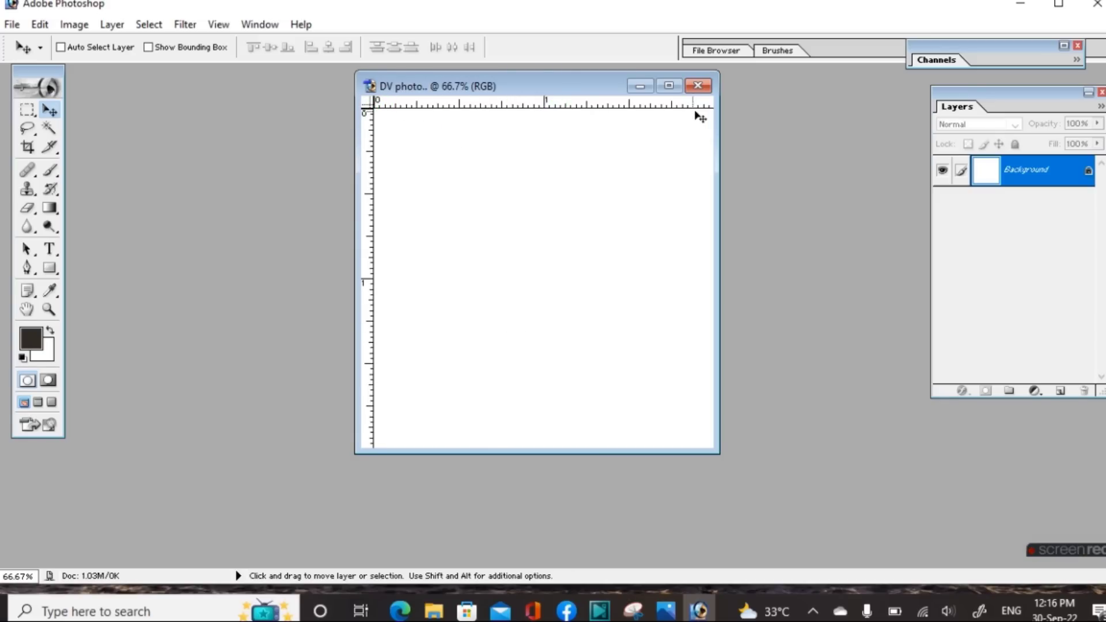
{"action": "left_click_drag", "start_coordinate": [367, 118], "coordinate": [355, 458]}
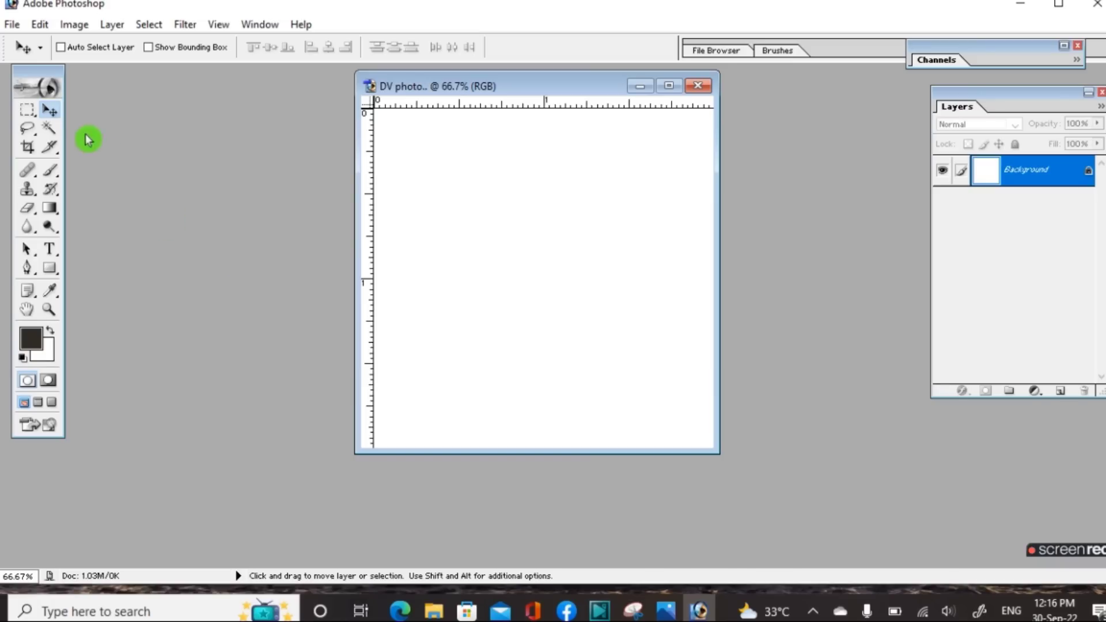
{"action": "left_click", "coordinate": [17, 26]}
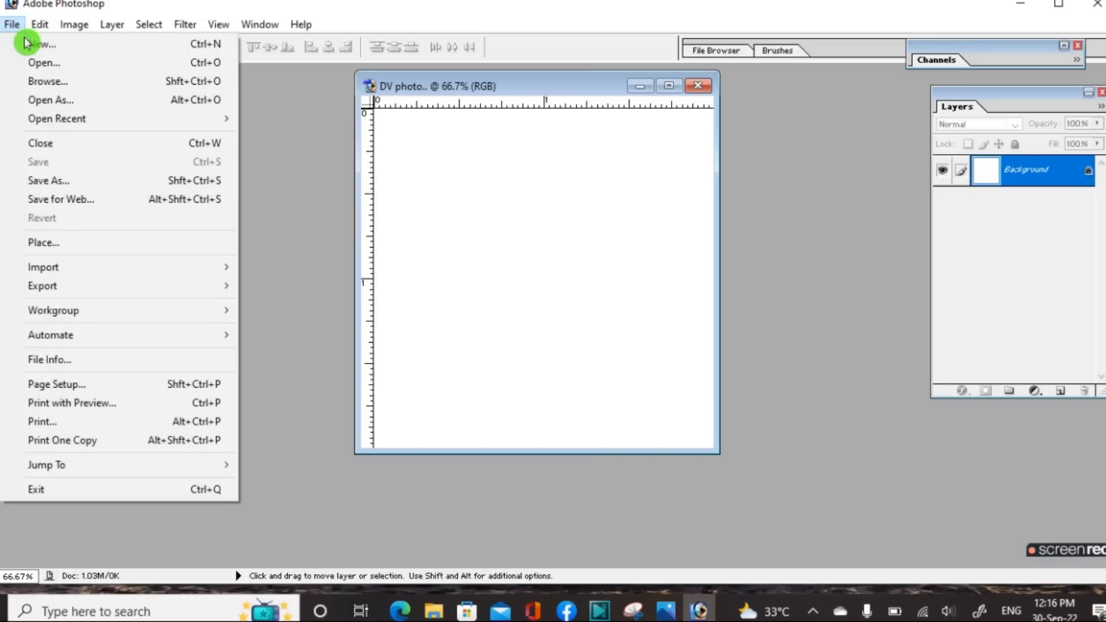
{"action": "left_click", "coordinate": [202, 64]}
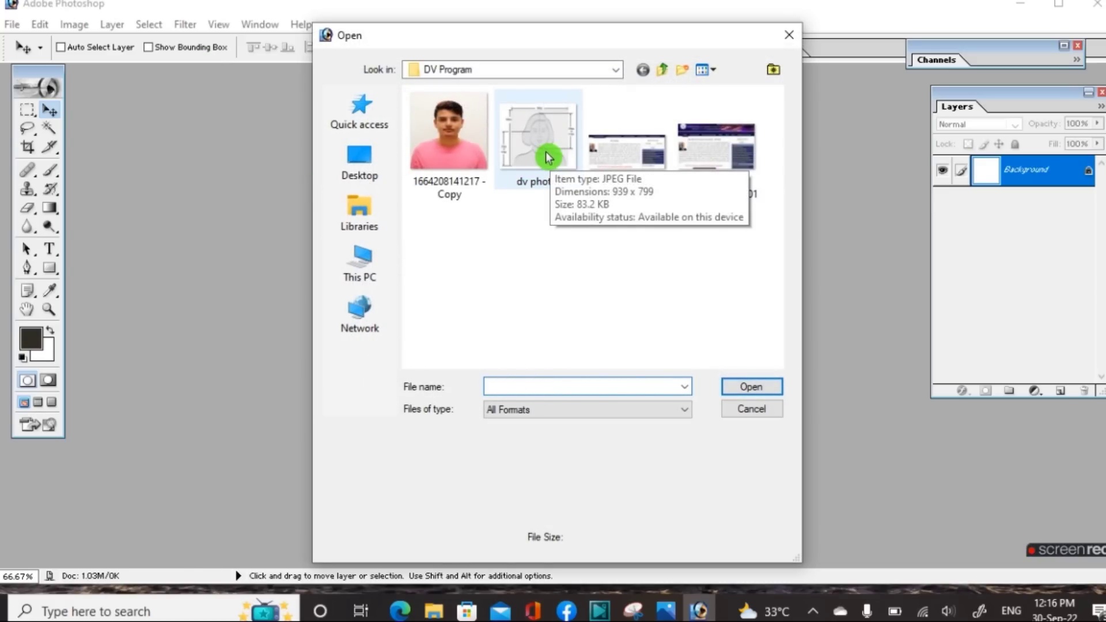
{"action": "mouse_move", "coordinate": [539, 136]}
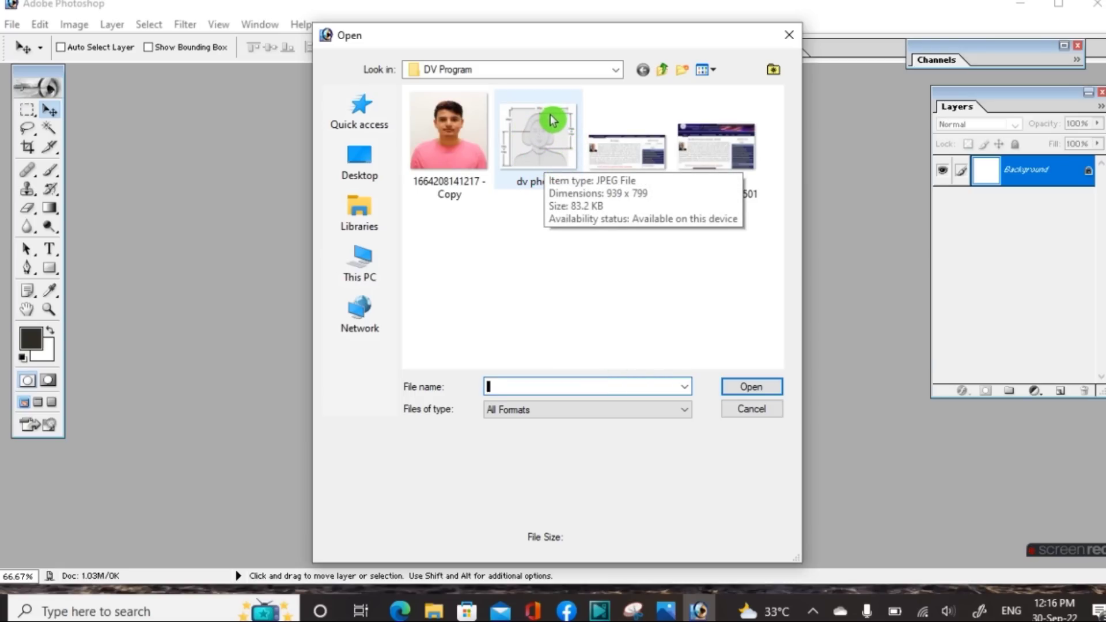
Open the 'dv photo.' JPEG measurement template and nudge its window up and left
{"action": "double_click", "coordinate": [544, 131]}
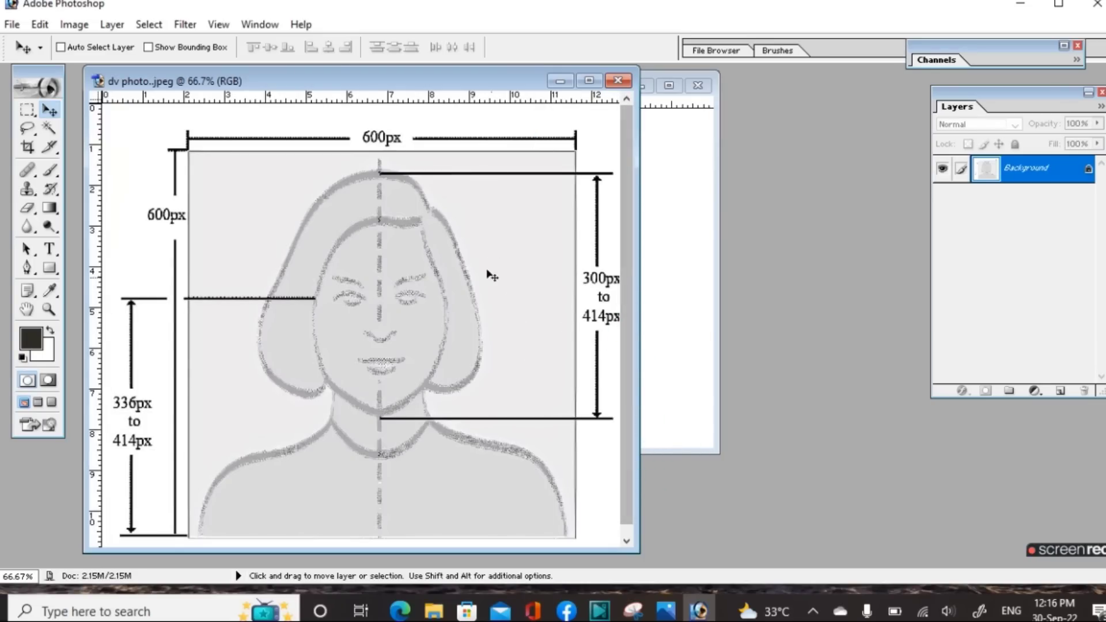
{"action": "left_click_drag", "start_coordinate": [480, 81], "coordinate": [436, 65]}
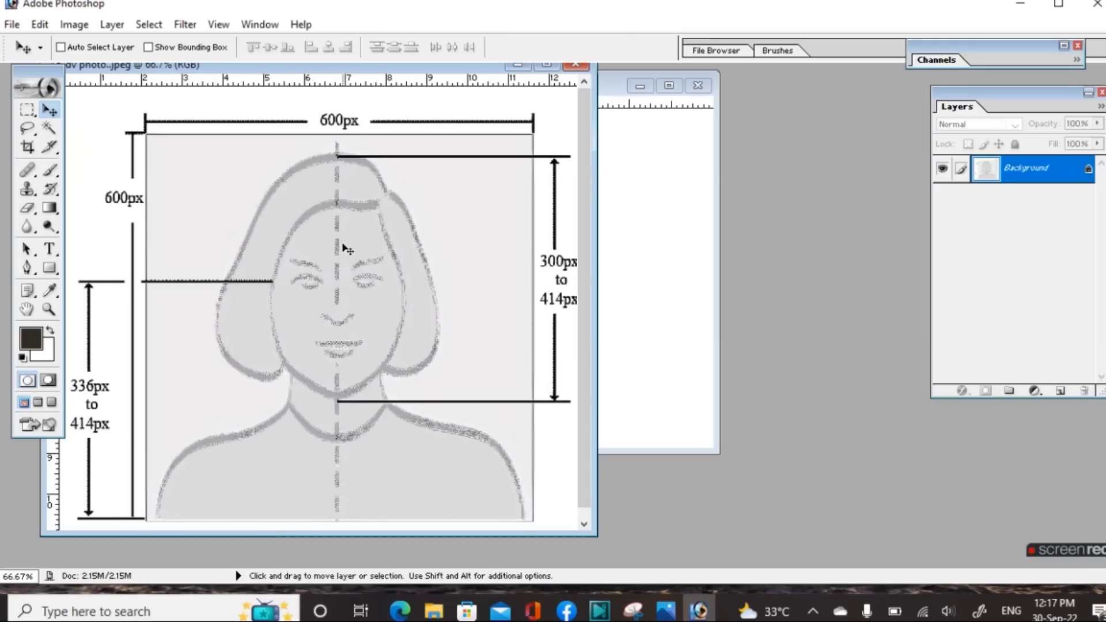
Crop the template to the 2 × 2 inch, 300 pixels/inch square around the figure
{"action": "left_click", "coordinate": [30, 148]}
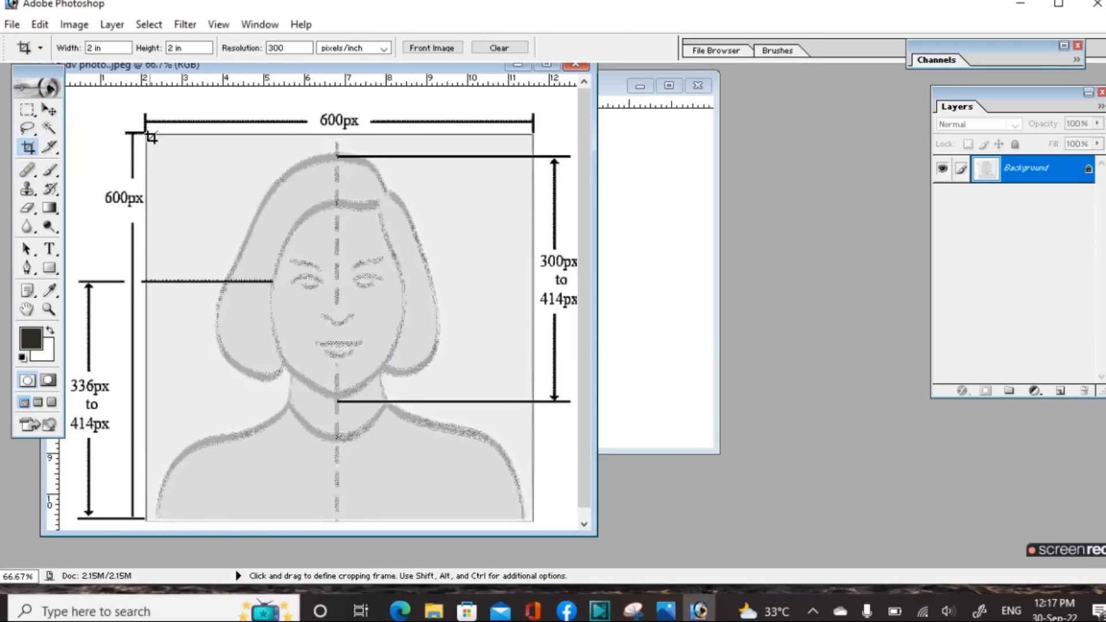
{"action": "left_click_drag", "start_coordinate": [294, 314], "coordinate": [530, 519]}
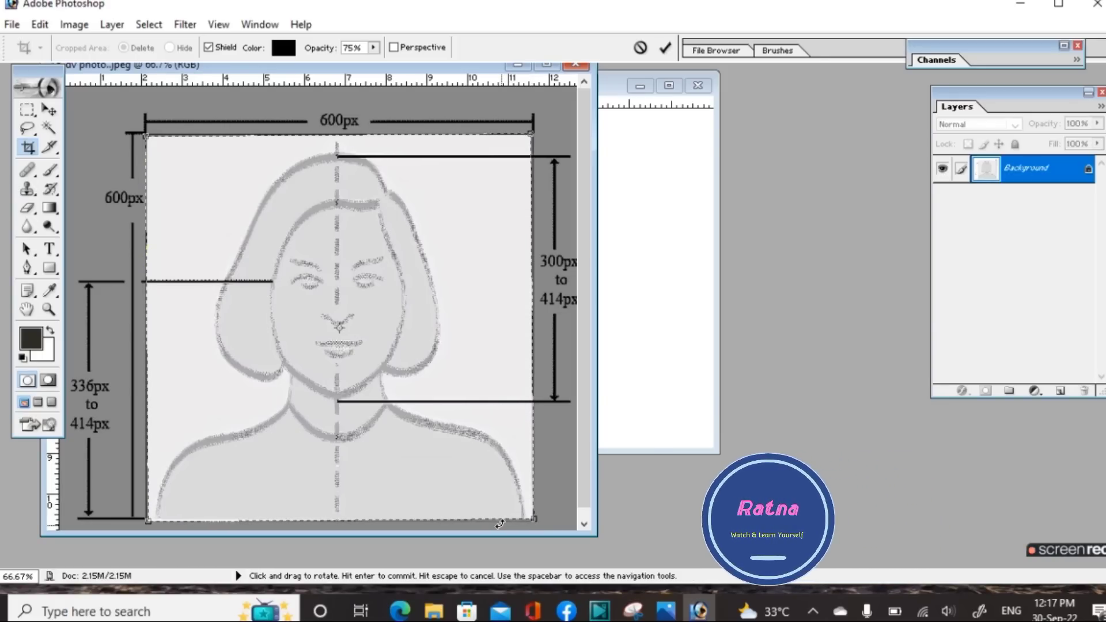
{"action": "key", "text": "Return"}
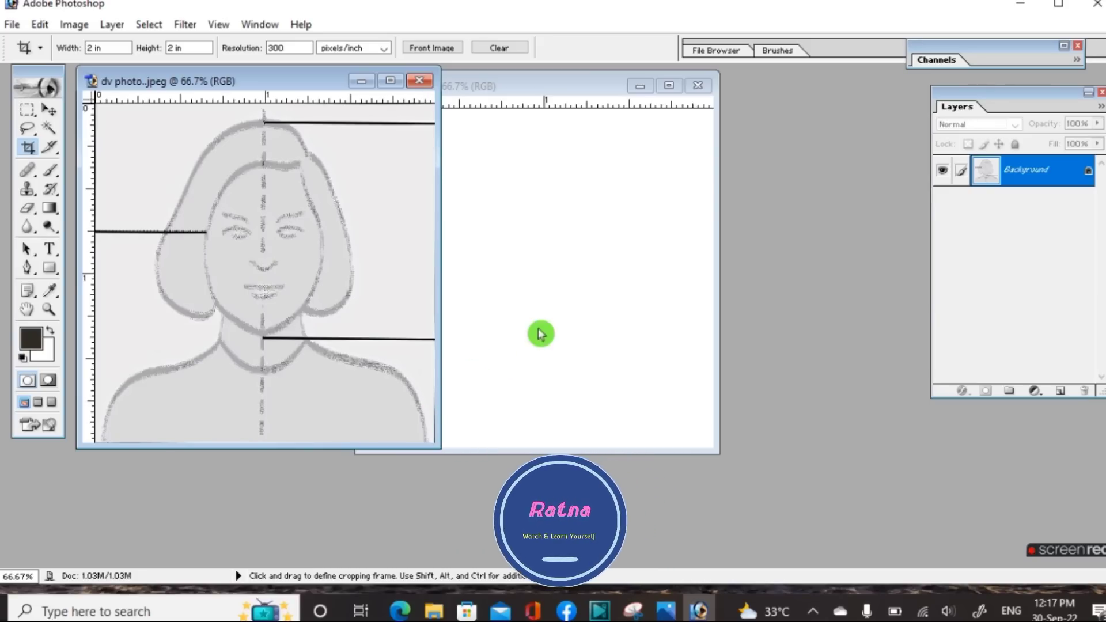
Drag the cropped template into the DV photo.. canvas as Layer 1
{"action": "left_click", "coordinate": [632, 98]}
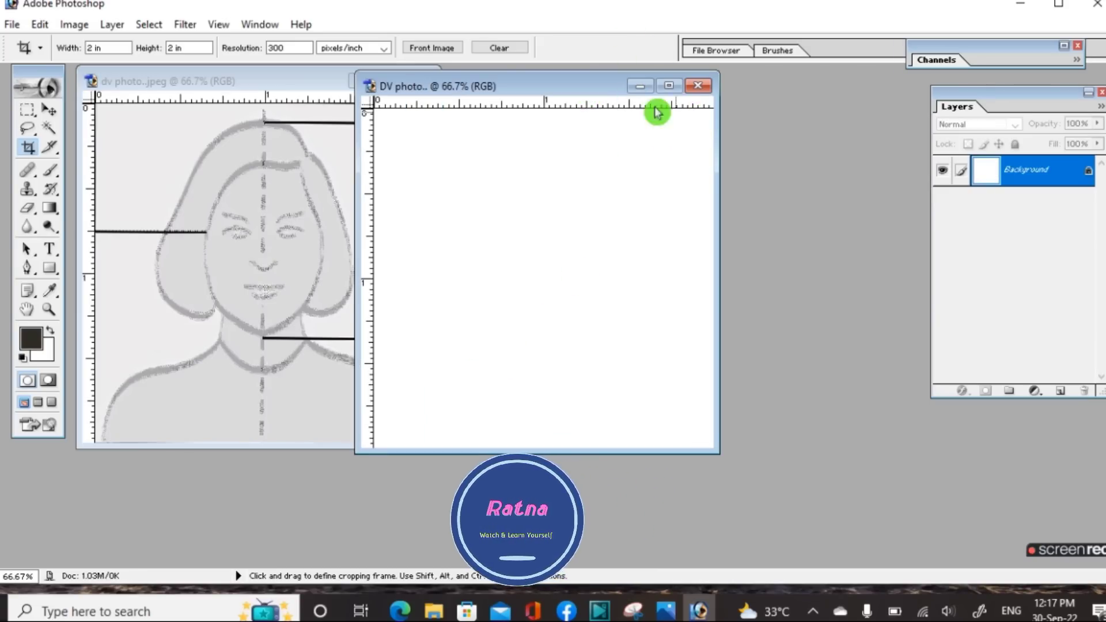
{"action": "left_click_drag", "start_coordinate": [572, 91], "coordinate": [745, 89]}
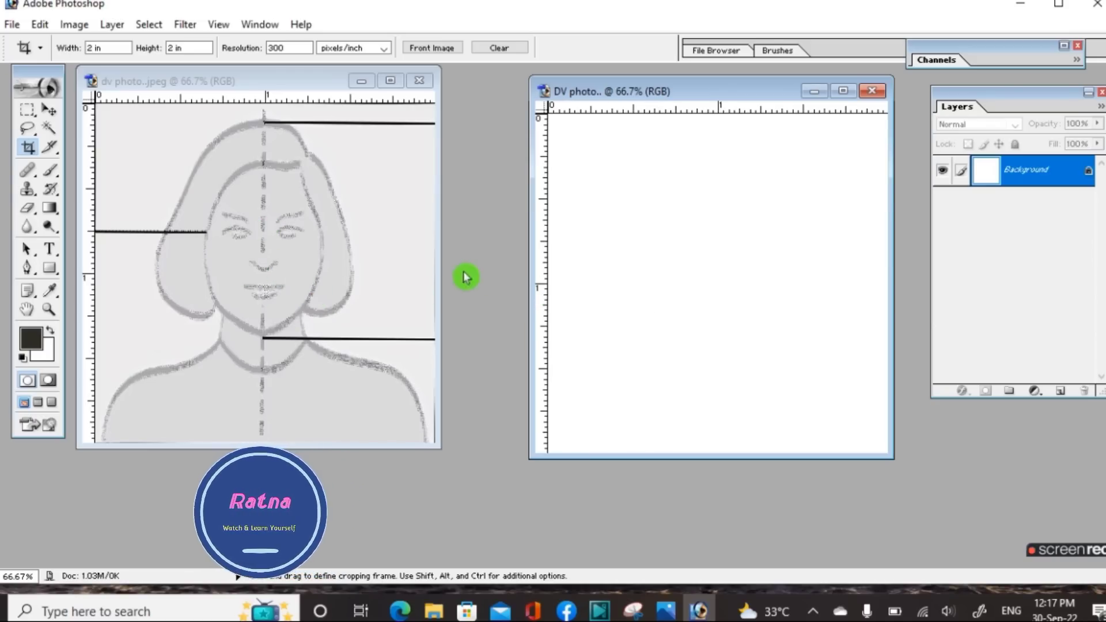
{"action": "left_click", "coordinate": [53, 115]}
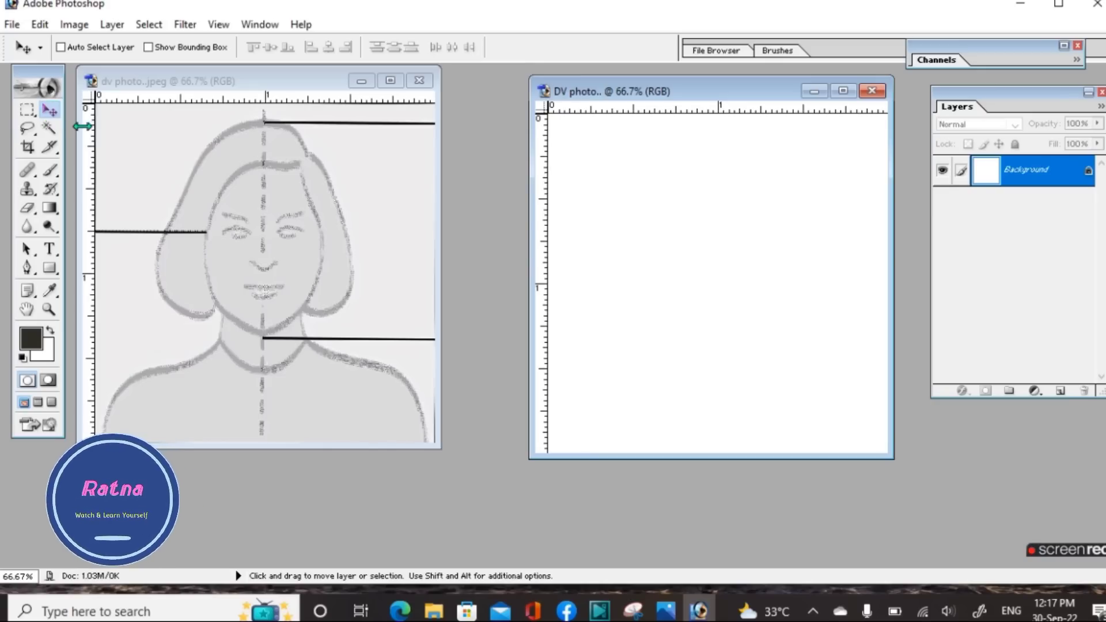
{"action": "left_click_drag", "start_coordinate": [275, 199], "coordinate": [720, 251]}
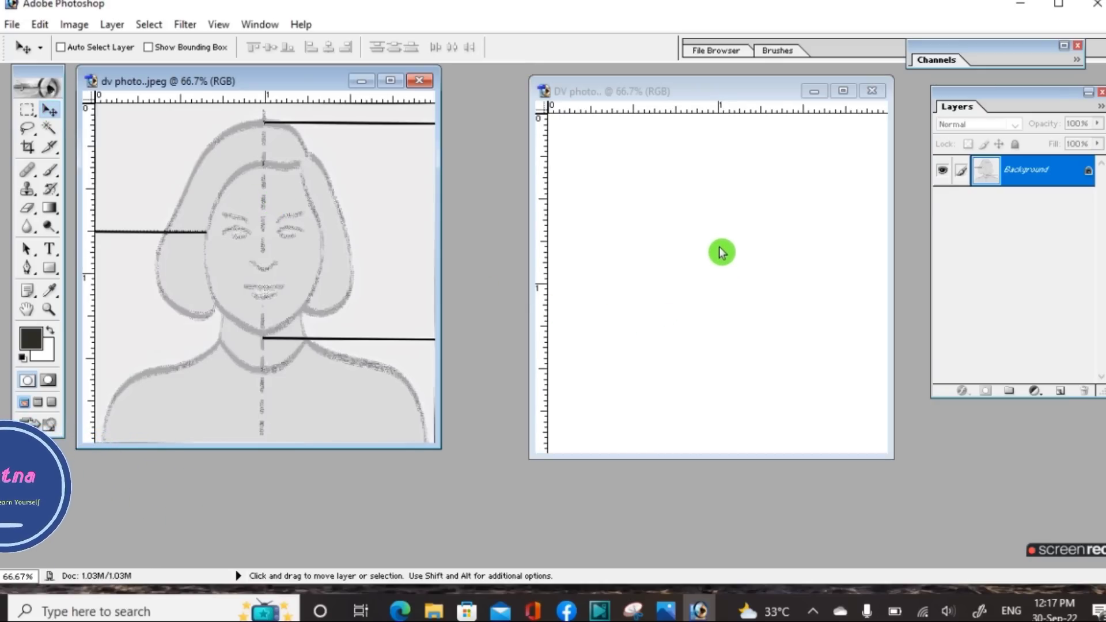
{"action": "mouse_move", "coordinate": [720, 252]}
{"action": "left_mouse_down"}
{"action": "mouse_move", "coordinate": [276, 235]}
{"action": "mouse_move", "coordinate": [668, 297]}
{"action": "left_mouse_up"}
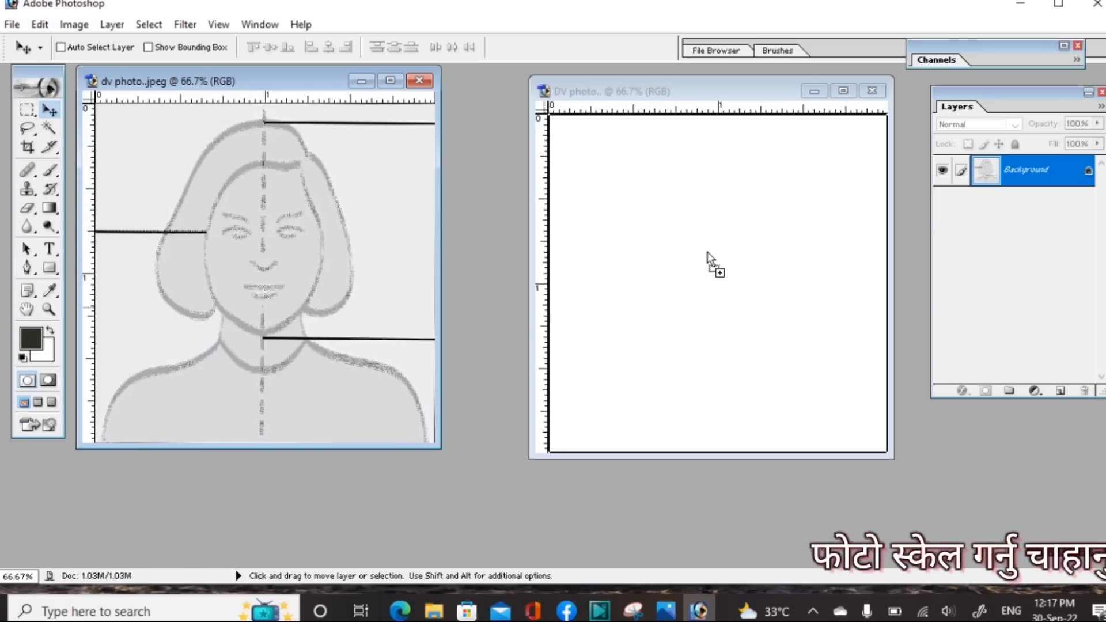
{"action": "left_click_drag", "start_coordinate": [704, 258], "coordinate": [708, 251]}
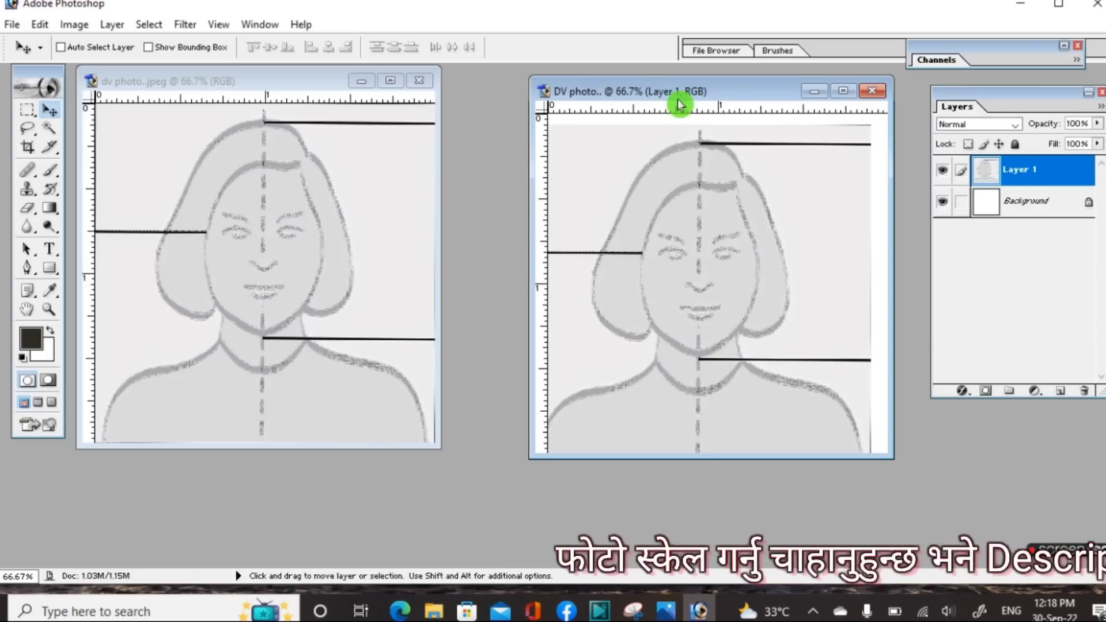
Place the DV photo.. window beside the template and select Layer 1 on its canvas
{"action": "left_click_drag", "start_coordinate": [756, 90], "coordinate": [641, 69]}
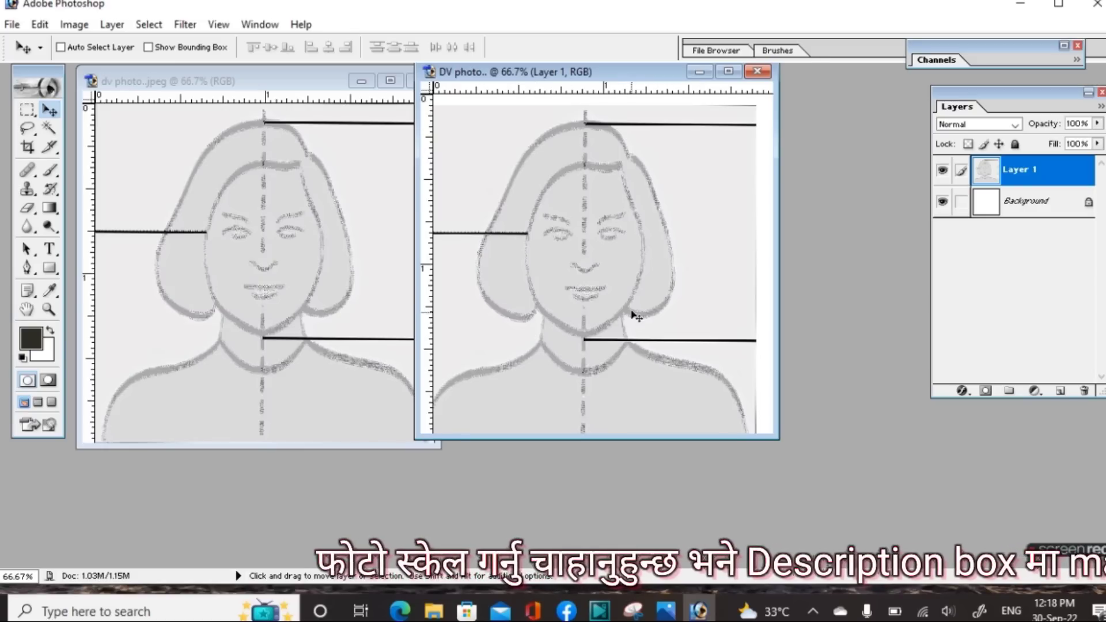
{"action": "right_click", "coordinate": [698, 189]}
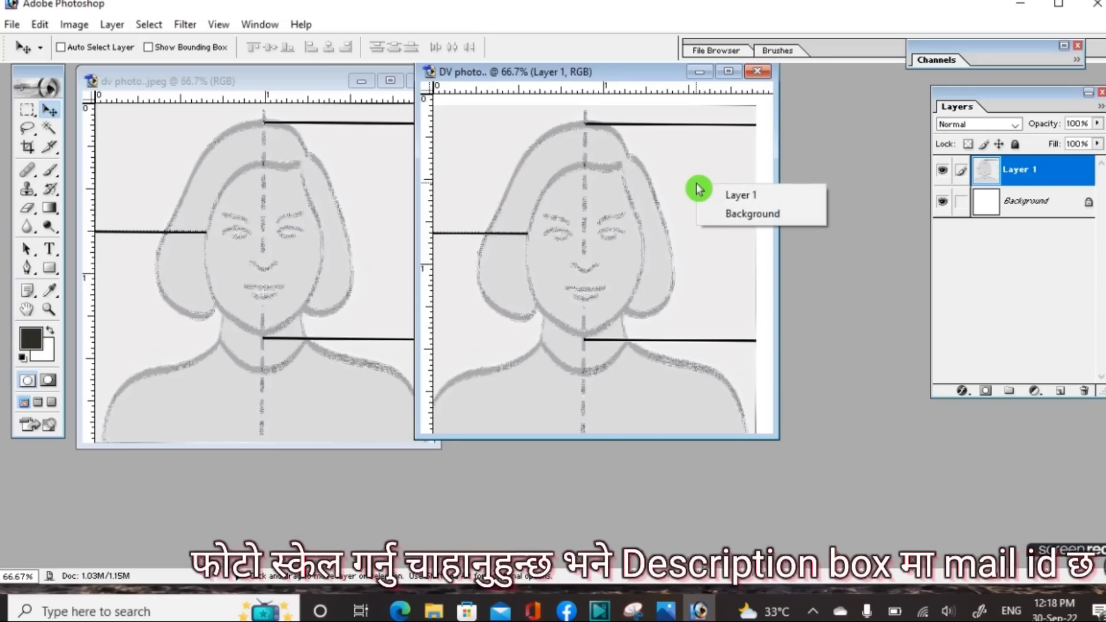
{"action": "left_click", "coordinate": [742, 197]}
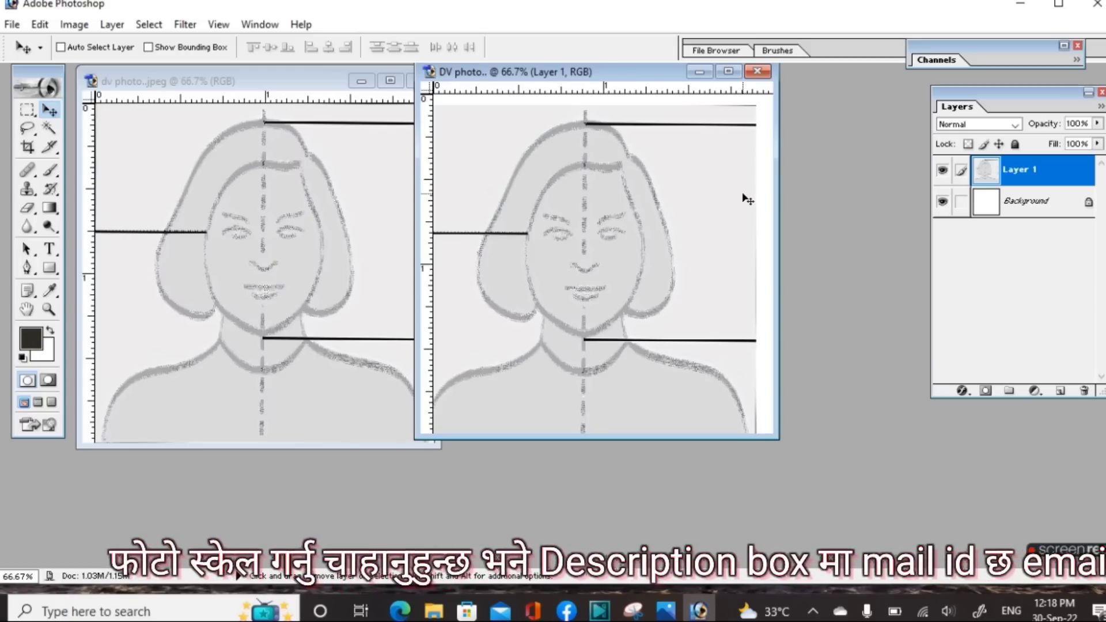
Free-transform Layer 1 from its corners so the diagram fills the 2 × 2 inch canvas
{"action": "key", "text": "ctrl+t"}
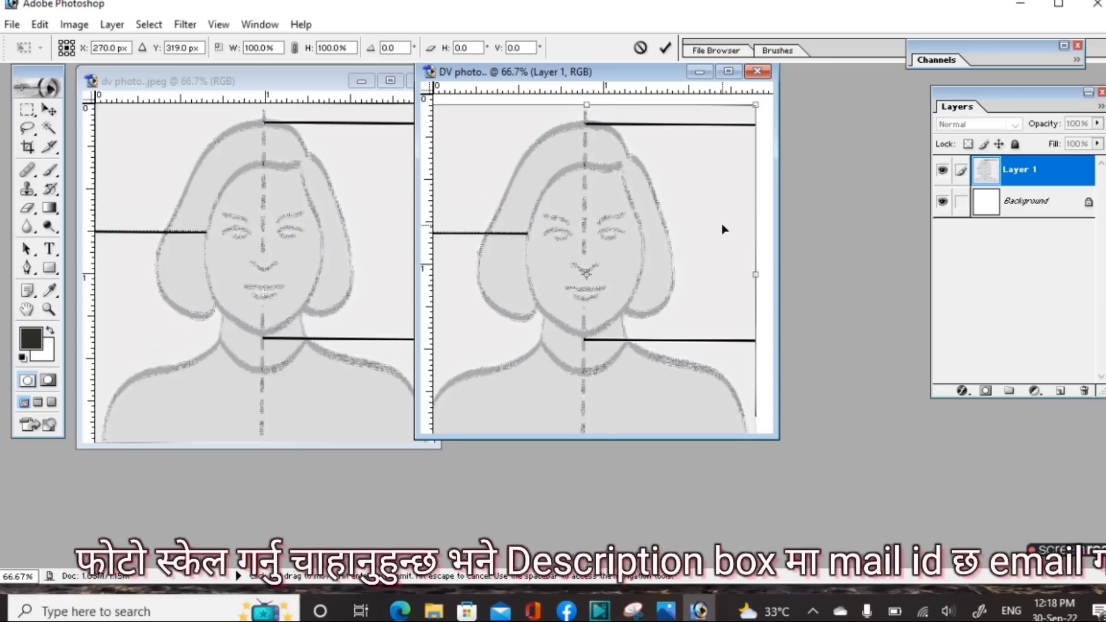
{"action": "left_click", "coordinate": [435, 109]}
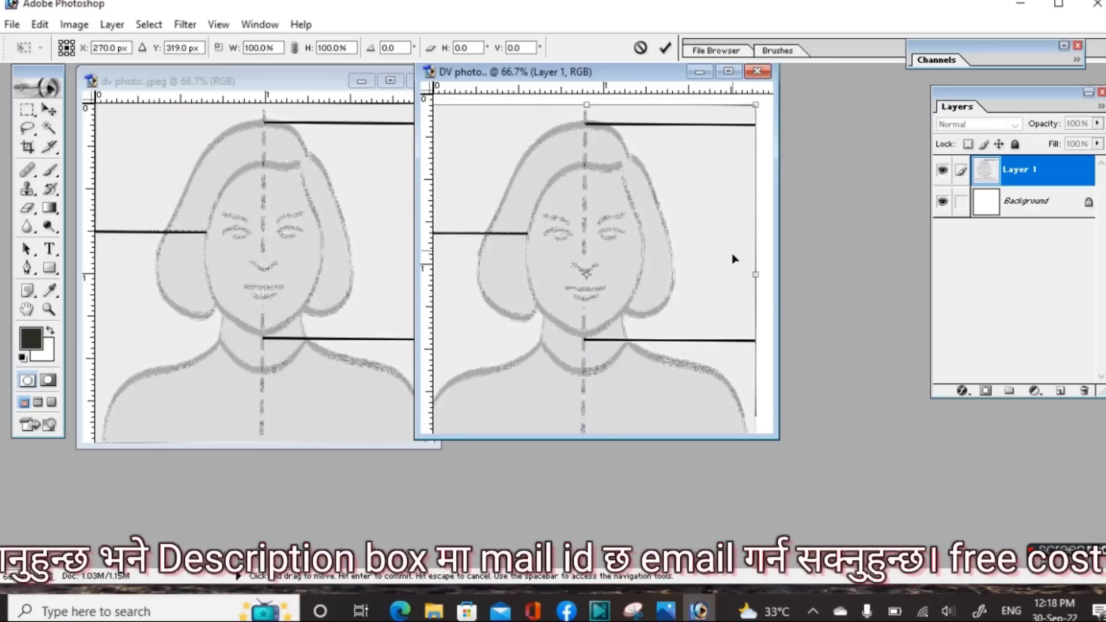
{"action": "left_click_drag", "start_coordinate": [778, 438], "coordinate": [868, 524]}
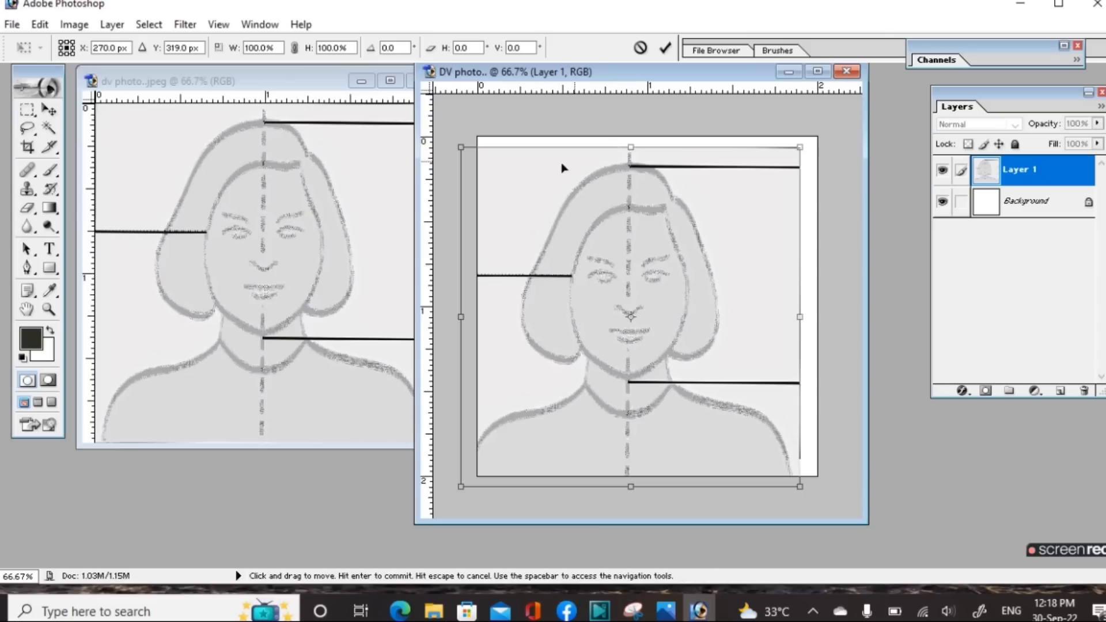
{"action": "mouse_move", "coordinate": [461, 147]}
{"action": "left_mouse_down"}
{"action": "mouse_move", "coordinate": [478, 150]}
{"action": "mouse_move", "coordinate": [478, 137]}
{"action": "left_mouse_up"}
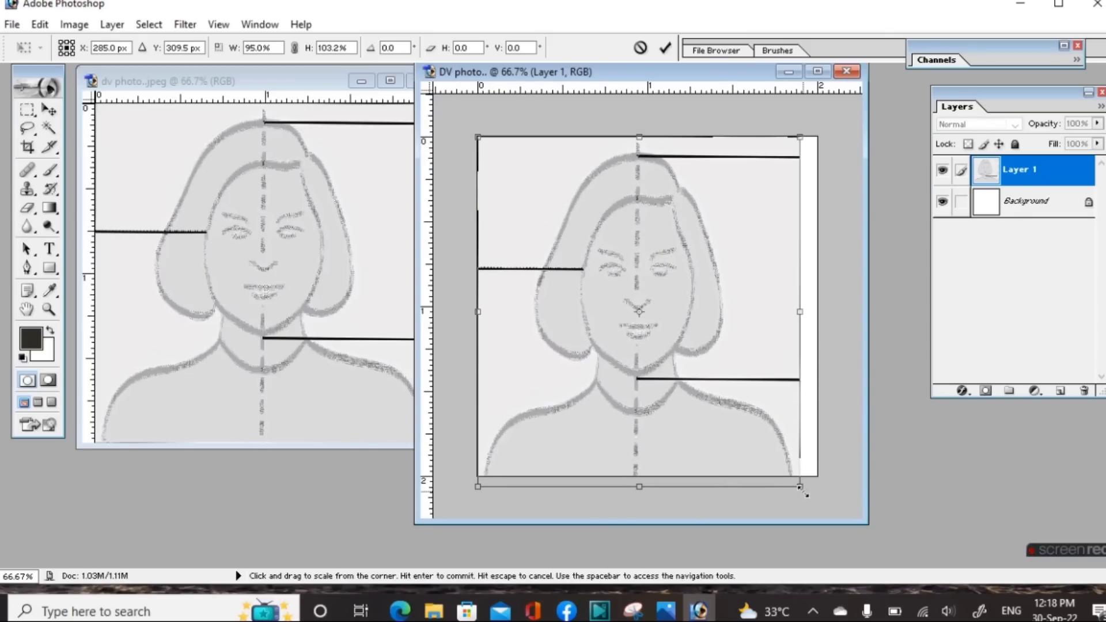
{"action": "mouse_move", "coordinate": [801, 487]}
{"action": "left_mouse_down"}
{"action": "mouse_move", "coordinate": [802, 467]}
{"action": "mouse_move", "coordinate": [815, 476]}
{"action": "left_mouse_up"}
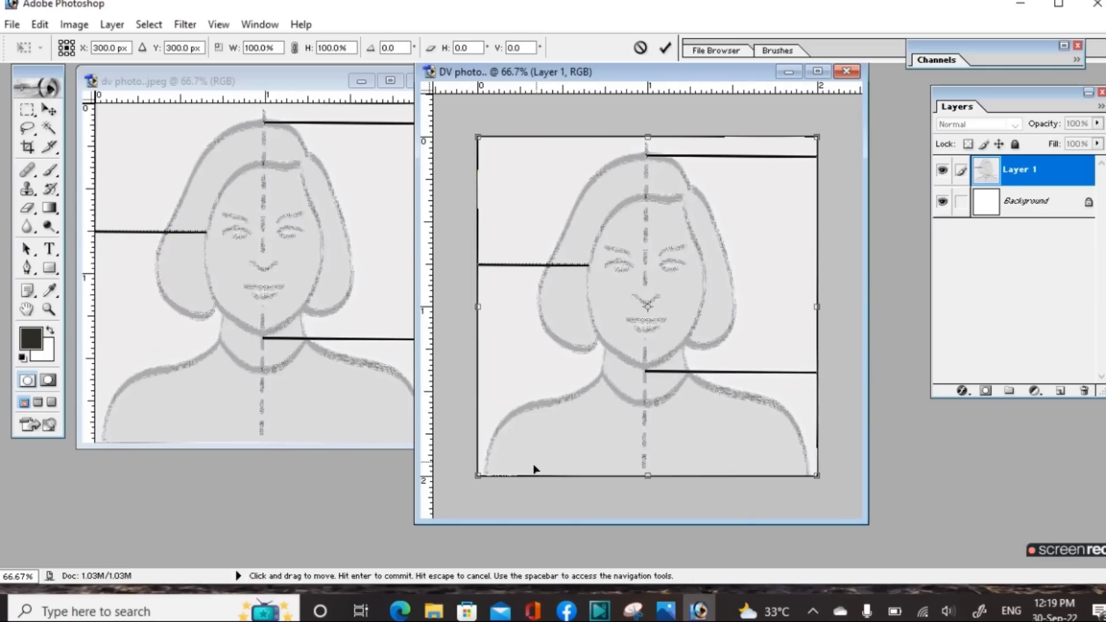
{"action": "left_click", "coordinate": [488, 539]}
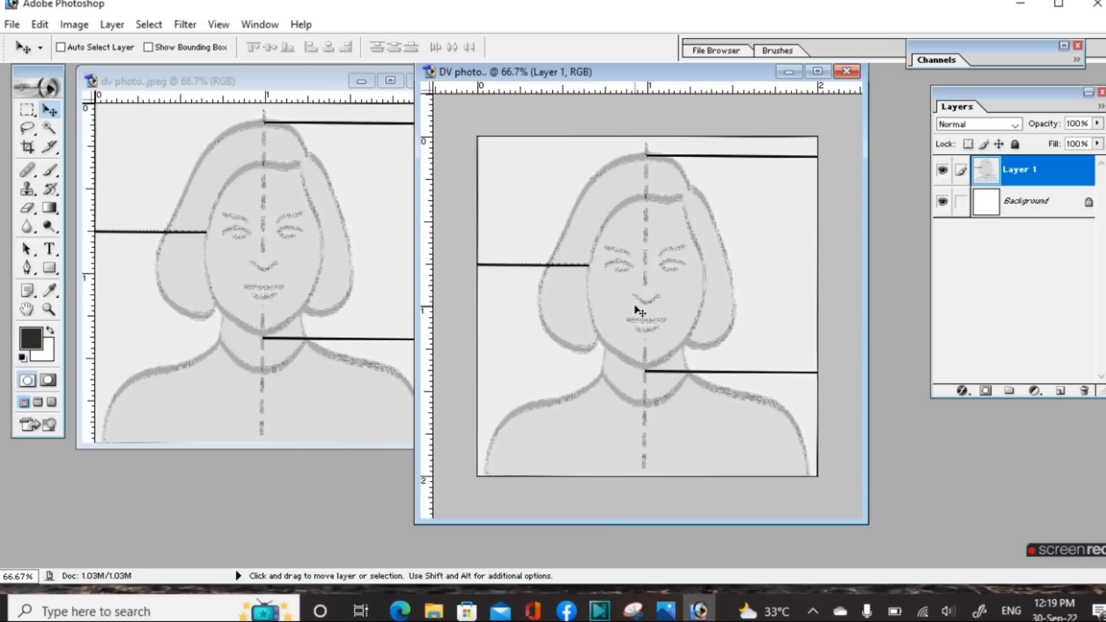
Toggle the rulers off and back on around the DV photo.. canvas
{"action": "left_click", "coordinate": [602, 80]}
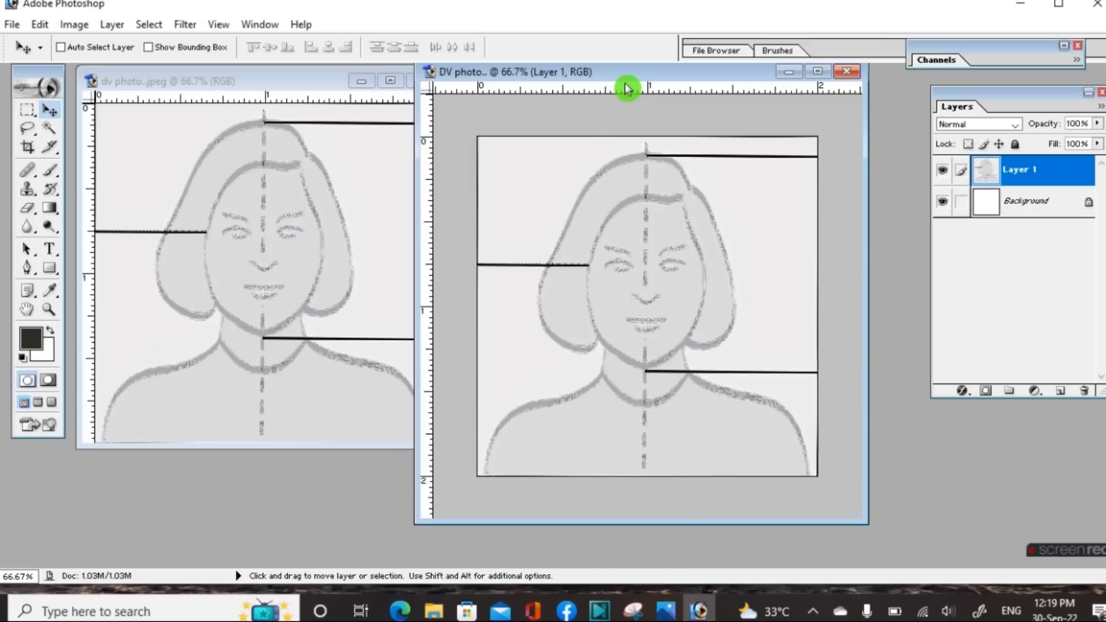
{"action": "key", "text": "ctrl+r"}
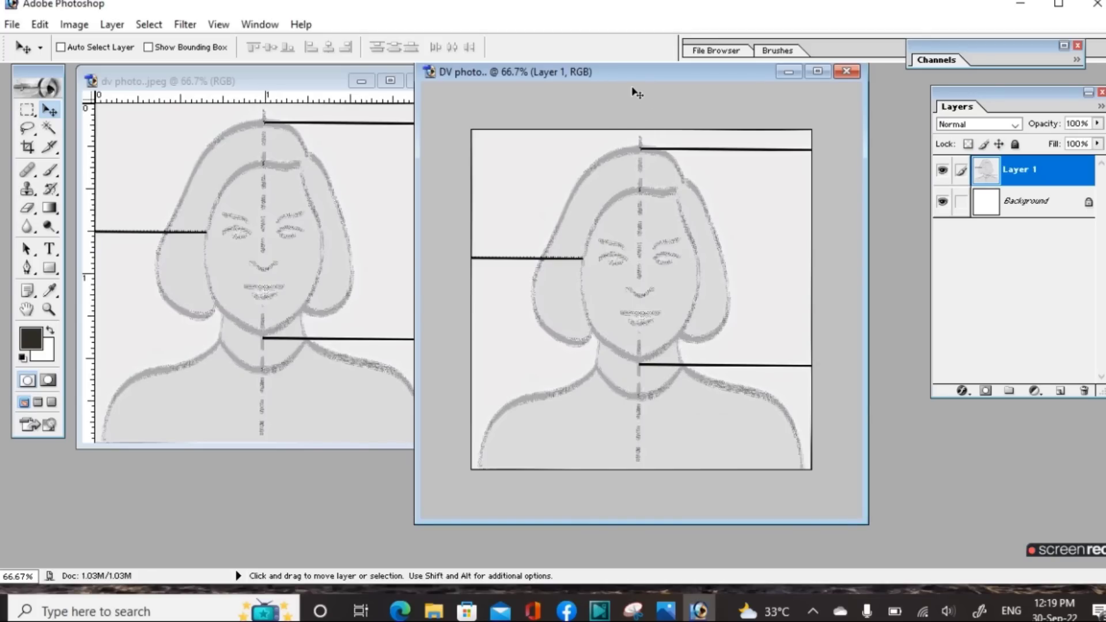
{"action": "key", "text": "ctrl+r"}
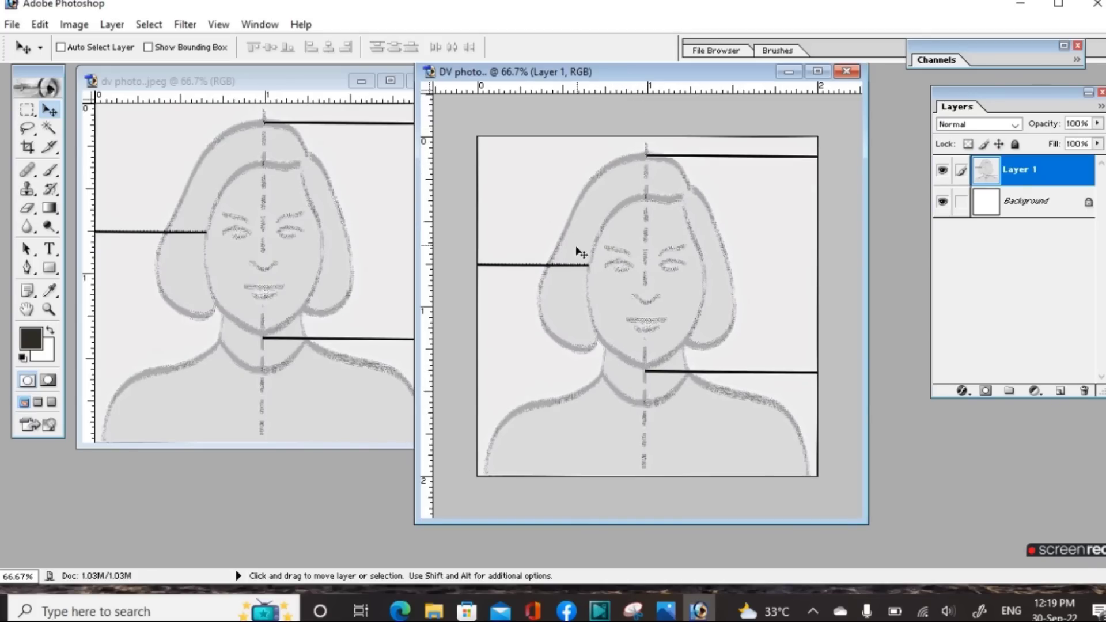
Add horizontal guides on the template's head-top, eye and chin lines
{"action": "left_click", "coordinate": [675, 97]}
{"action": "left_click_drag", "start_coordinate": [676, 98], "coordinate": [677, 155]}
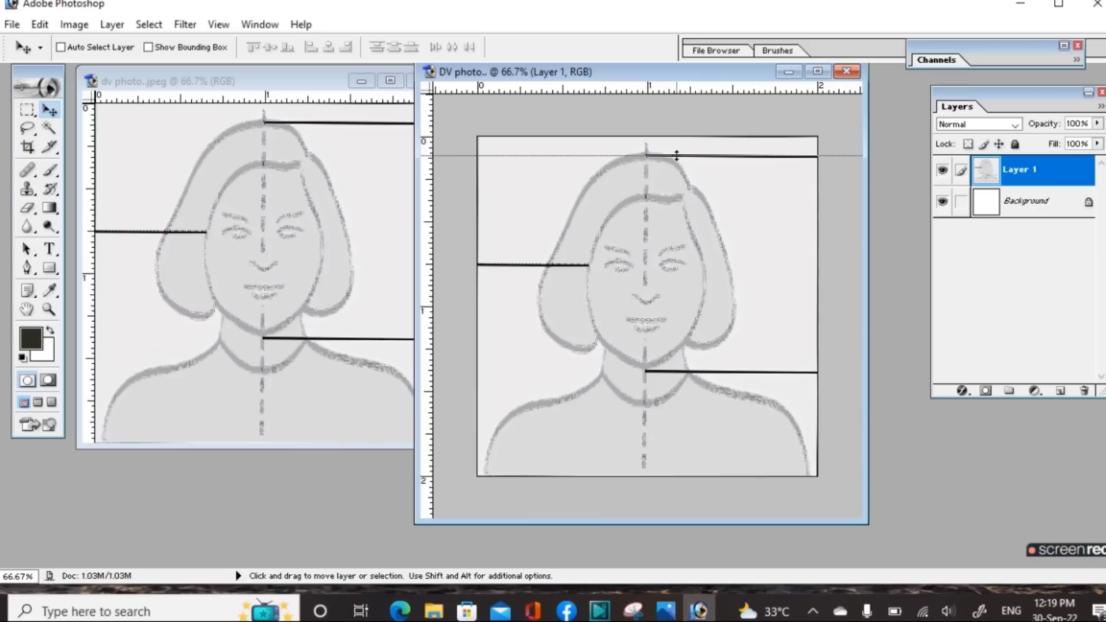
{"action": "left_click_drag", "start_coordinate": [676, 154], "coordinate": [677, 156]}
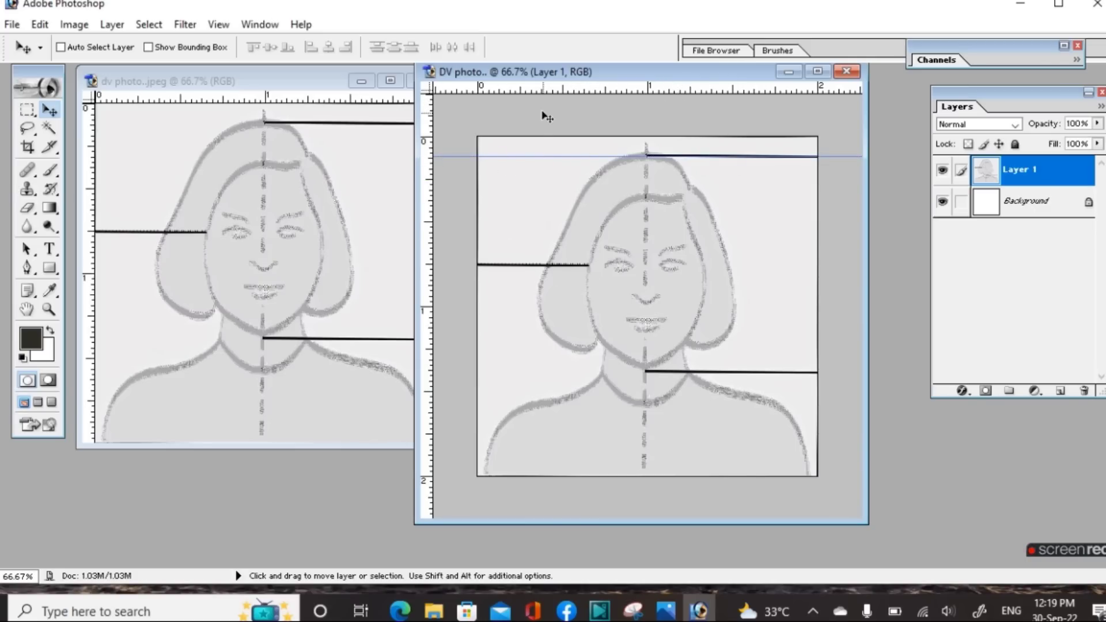
{"action": "left_click_drag", "start_coordinate": [546, 102], "coordinate": [548, 264]}
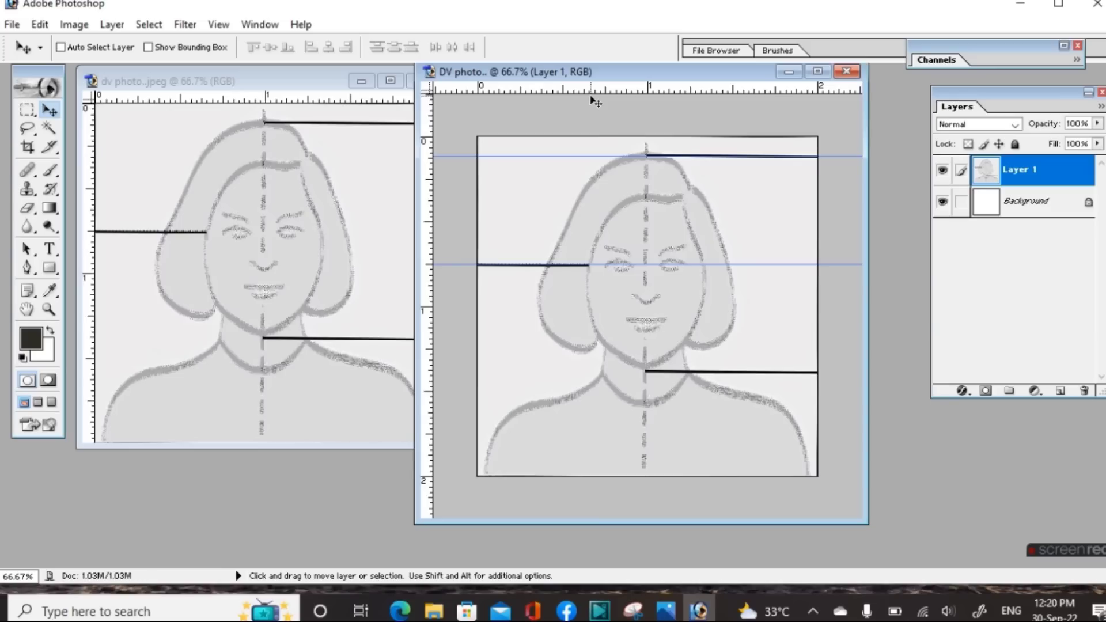
{"action": "left_click_drag", "start_coordinate": [592, 99], "coordinate": [585, 373]}
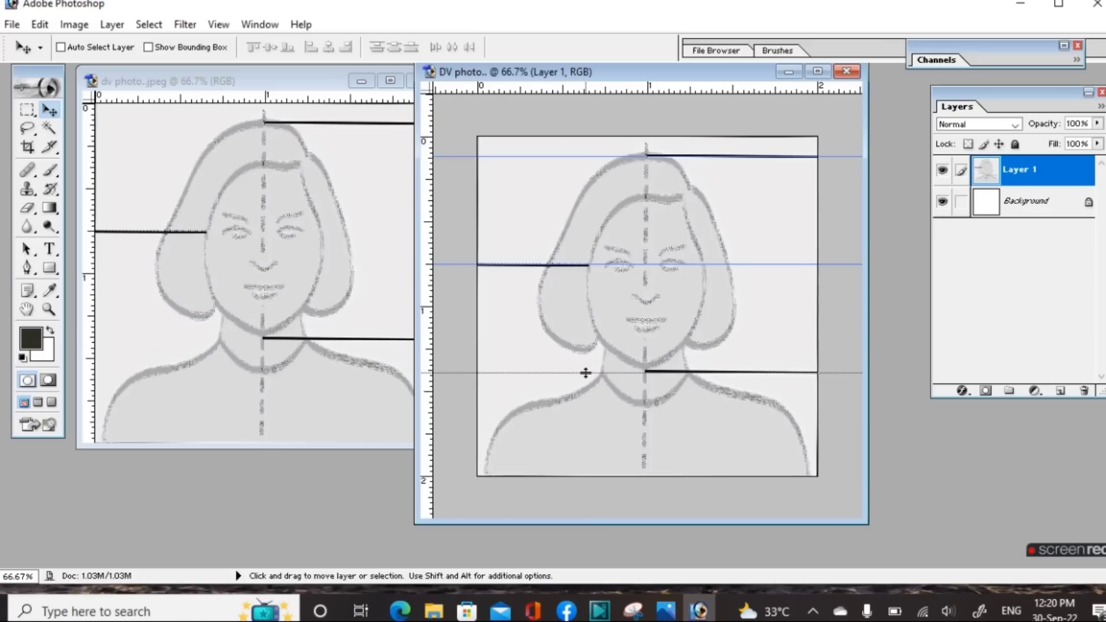
{"action": "left_click_drag", "start_coordinate": [585, 373], "coordinate": [585, 371]}
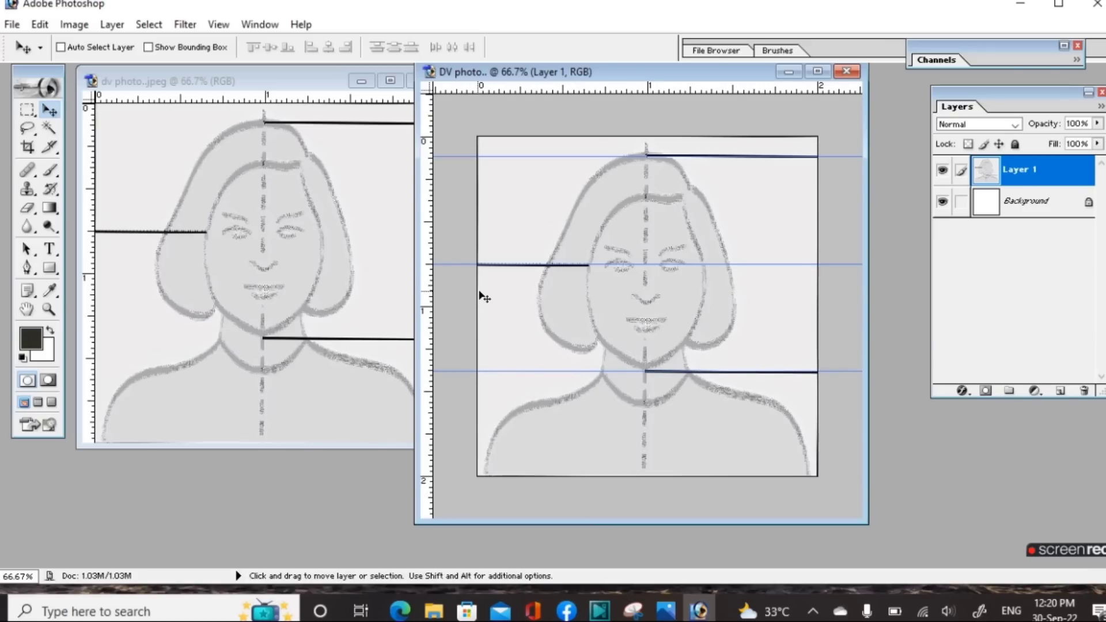
Add a vertical guide and align it with the face's dashed centre line
{"action": "left_click_drag", "start_coordinate": [433, 290], "coordinate": [627, 368]}
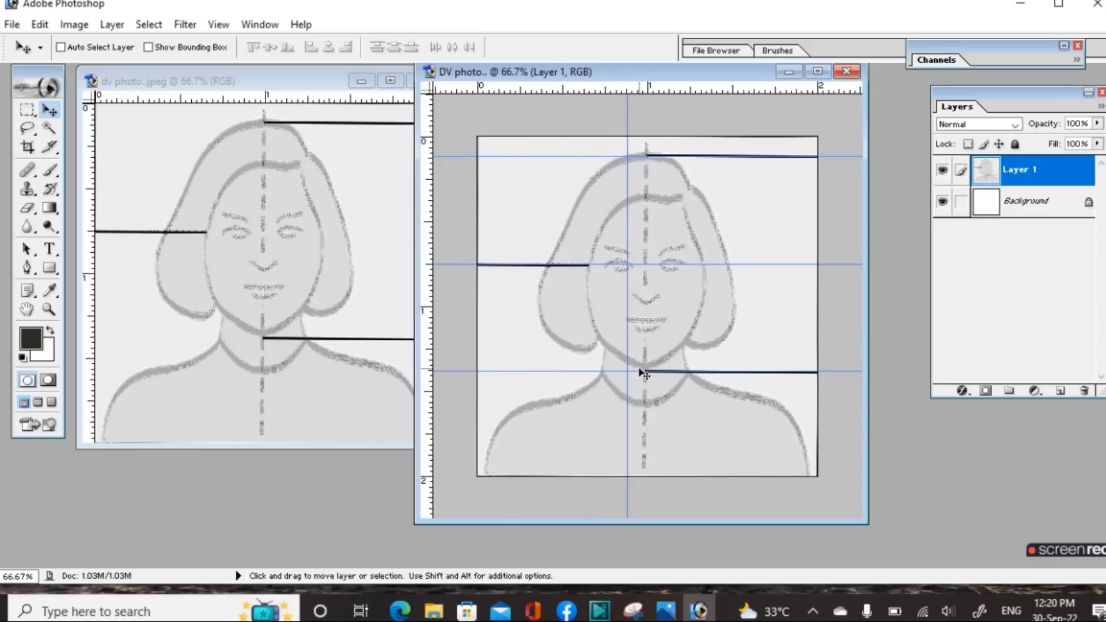
{"action": "left_click_drag", "start_coordinate": [639, 374], "coordinate": [647, 371]}
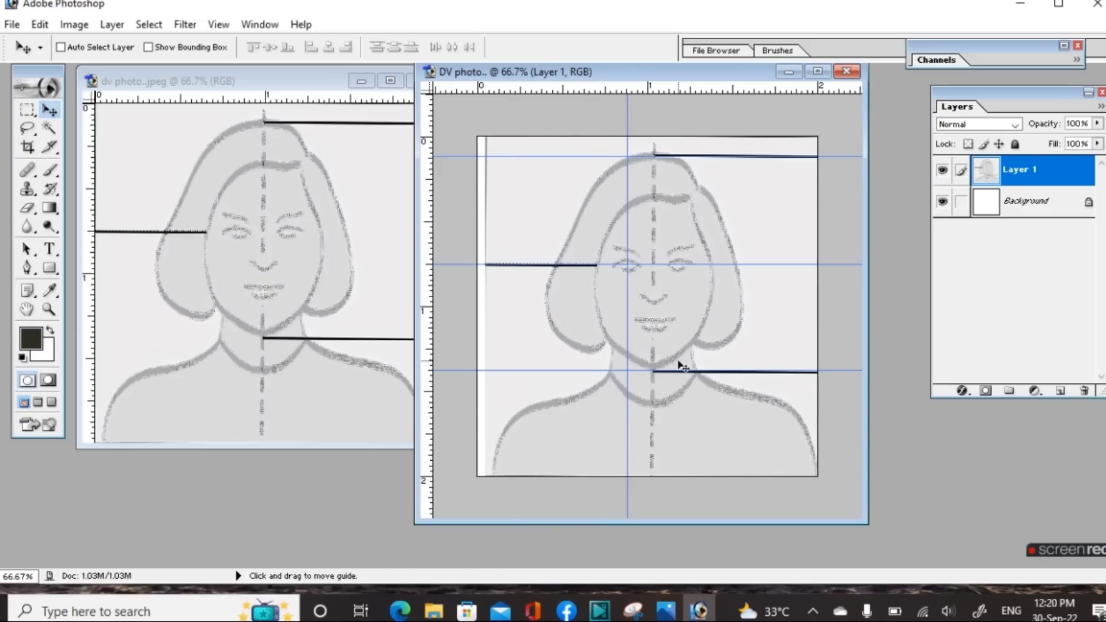
{"action": "left_click_drag", "start_coordinate": [546, 192], "coordinate": [537, 196]}
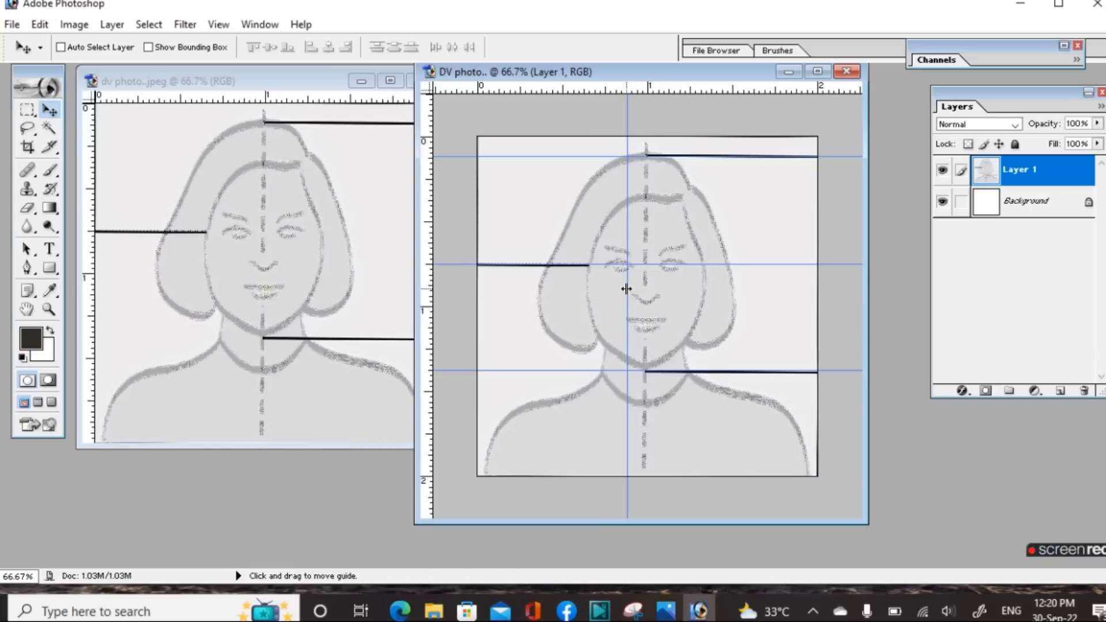
{"action": "left_click_drag", "start_coordinate": [626, 289], "coordinate": [647, 295]}
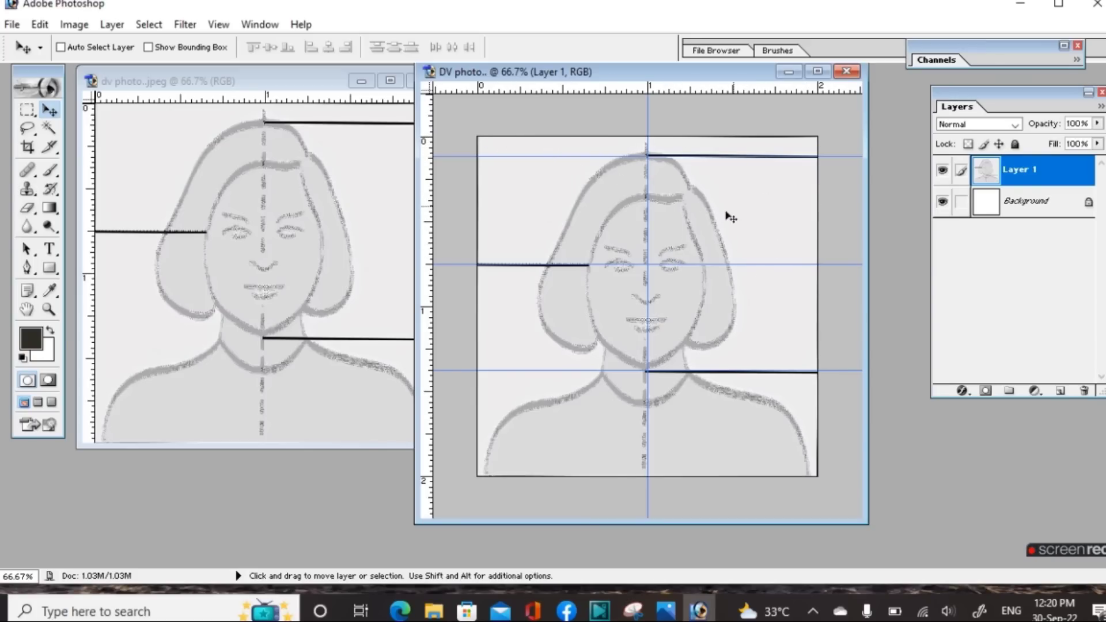
Delete the pasted template Layer 1, confirming with Yes, so only the white Background and guides remain
{"action": "right_click", "coordinate": [754, 212]}
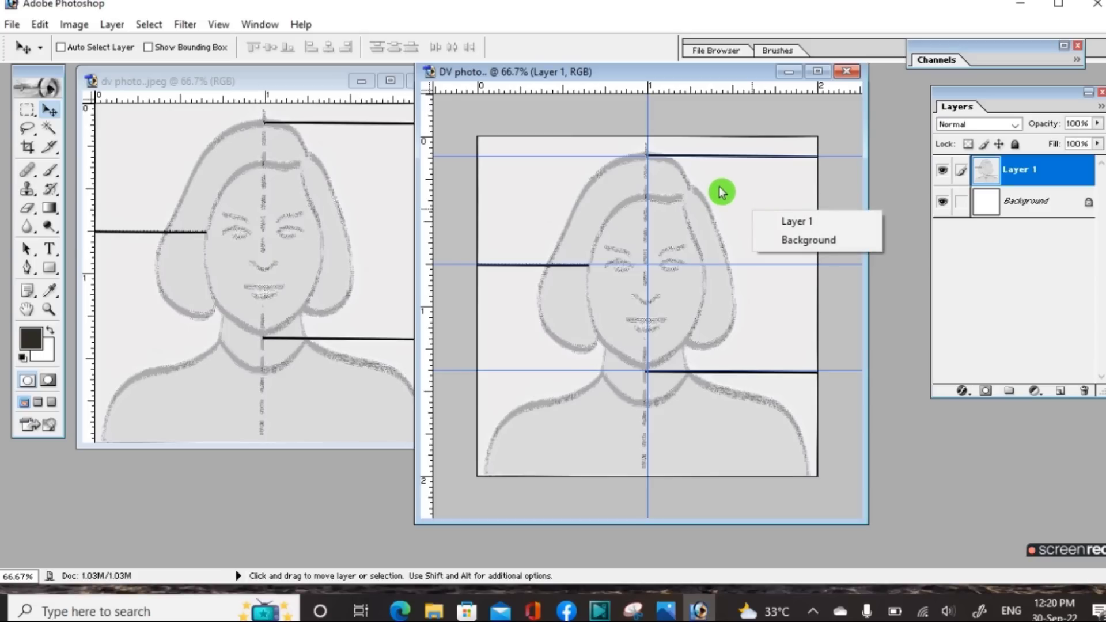
{"action": "left_click", "coordinate": [802, 228]}
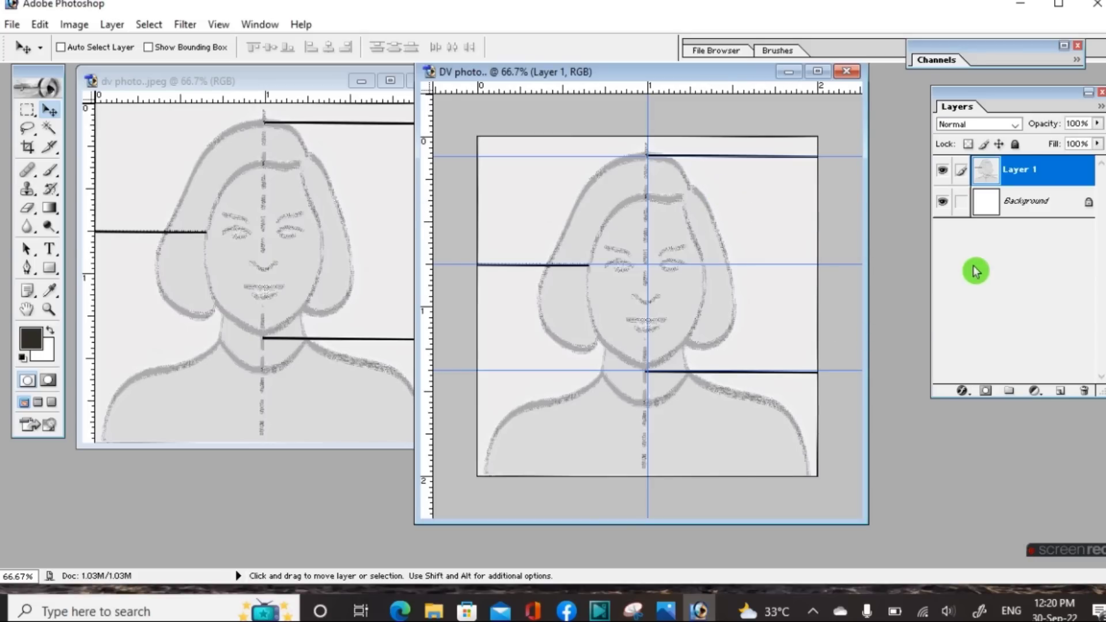
{"action": "right_click", "coordinate": [1037, 180]}
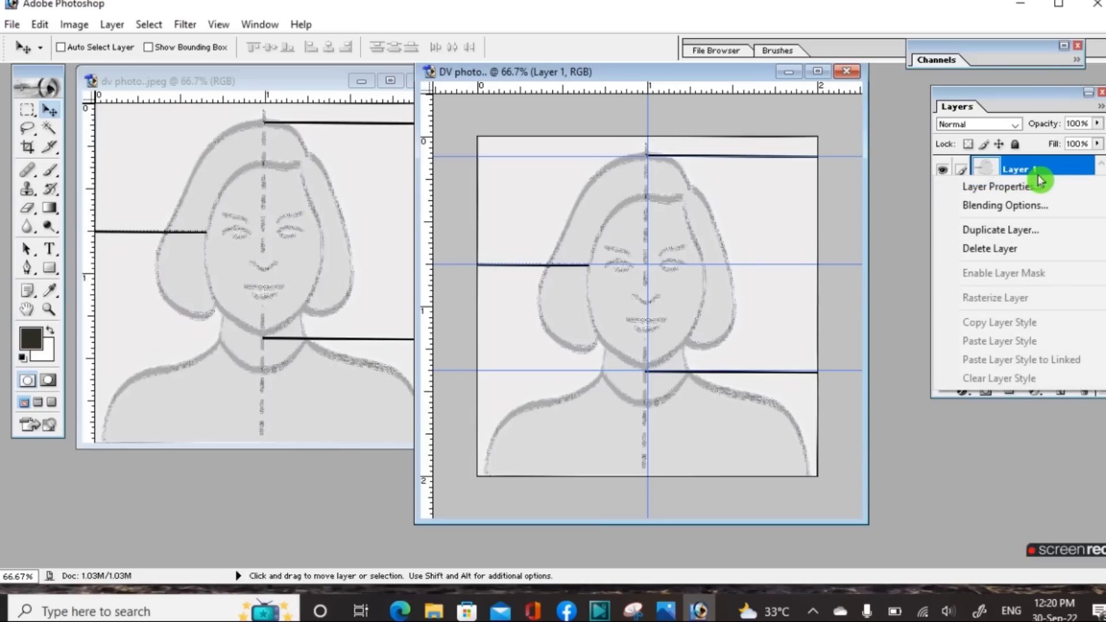
{"action": "left_click", "coordinate": [1024, 256]}
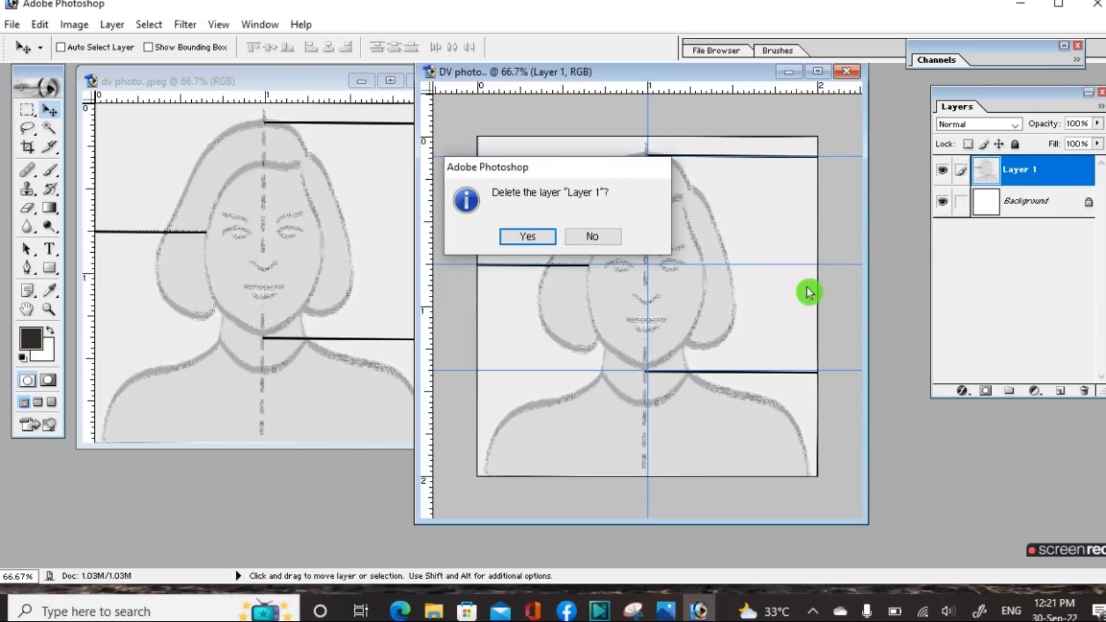
{"action": "left_click", "coordinate": [534, 237]}
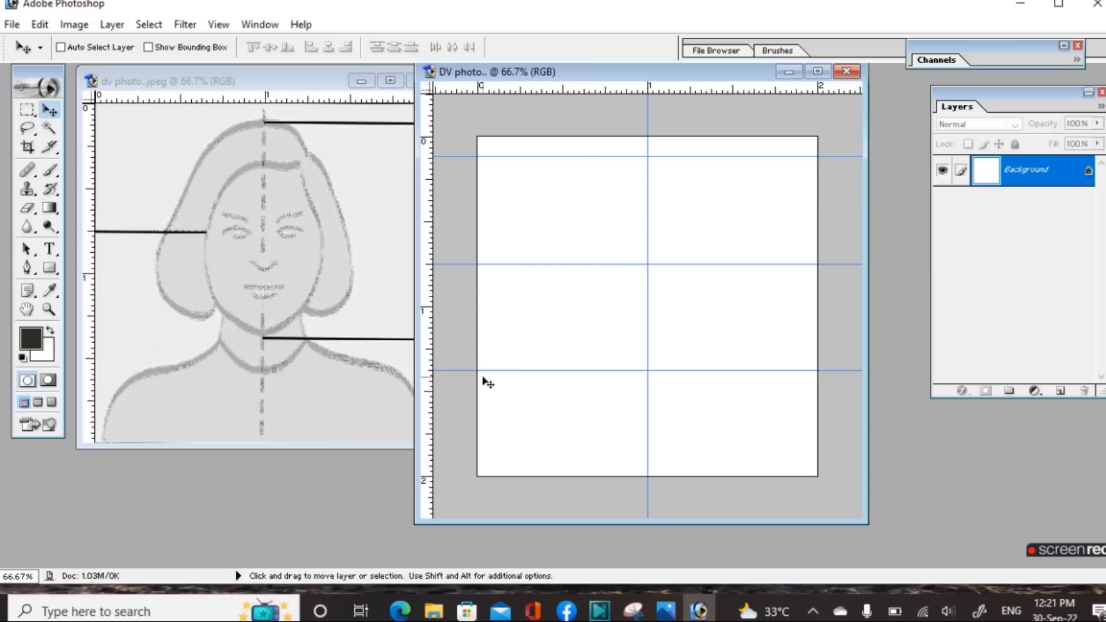
{"action": "mouse_move", "coordinate": [247, 239]}
{"action": "left_mouse_down"}
{"action": "mouse_move", "coordinate": [271, 131]}
{"action": "mouse_move", "coordinate": [548, 166]}
{"action": "left_mouse_up"}
{"action": "mouse_move", "coordinate": [242, 240]}
{"action": "left_mouse_down"}
{"action": "mouse_move", "coordinate": [198, 245]}
{"action": "mouse_move", "coordinate": [526, 246]}
{"action": "left_mouse_up"}
{"action": "left_click_drag", "start_coordinate": [286, 343], "coordinate": [543, 370]}
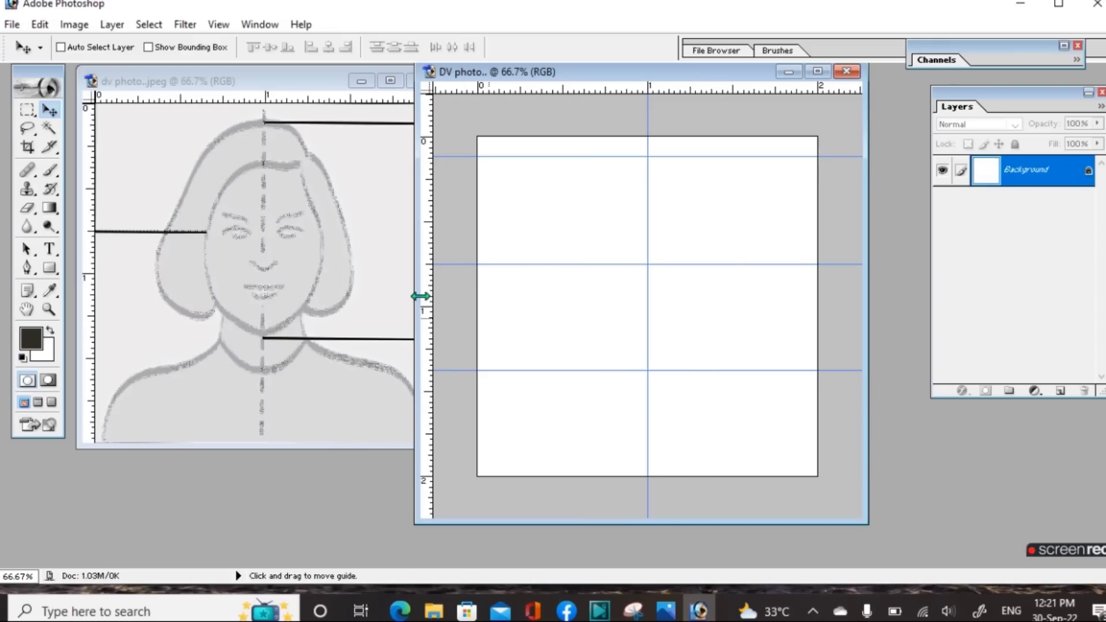
{"action": "left_click", "coordinate": [14, 25]}
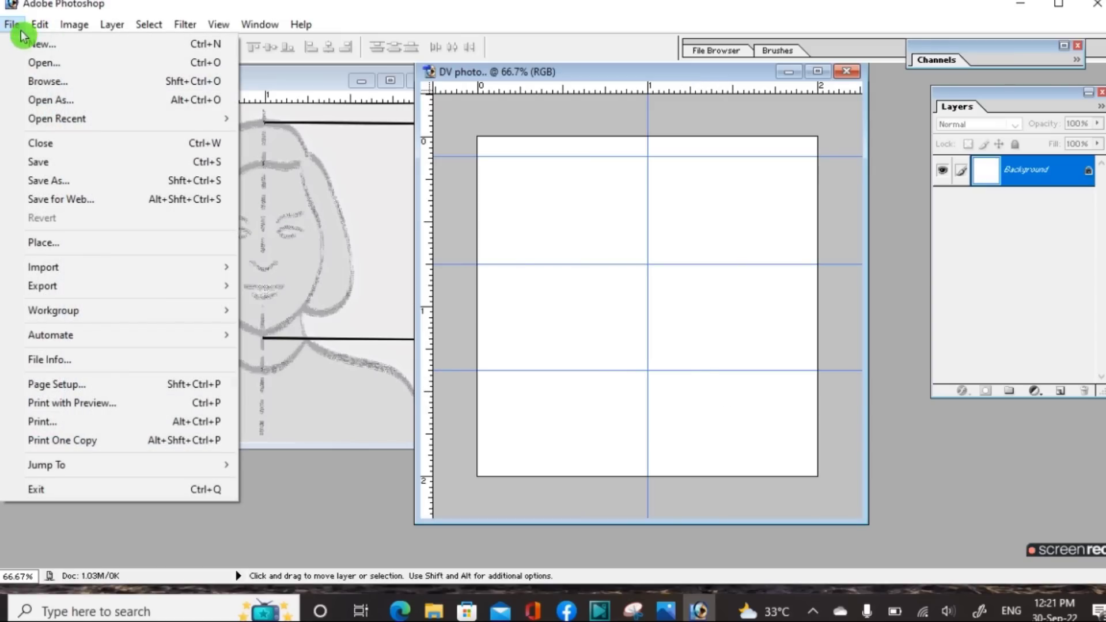
{"action": "left_click", "coordinate": [44, 62]}
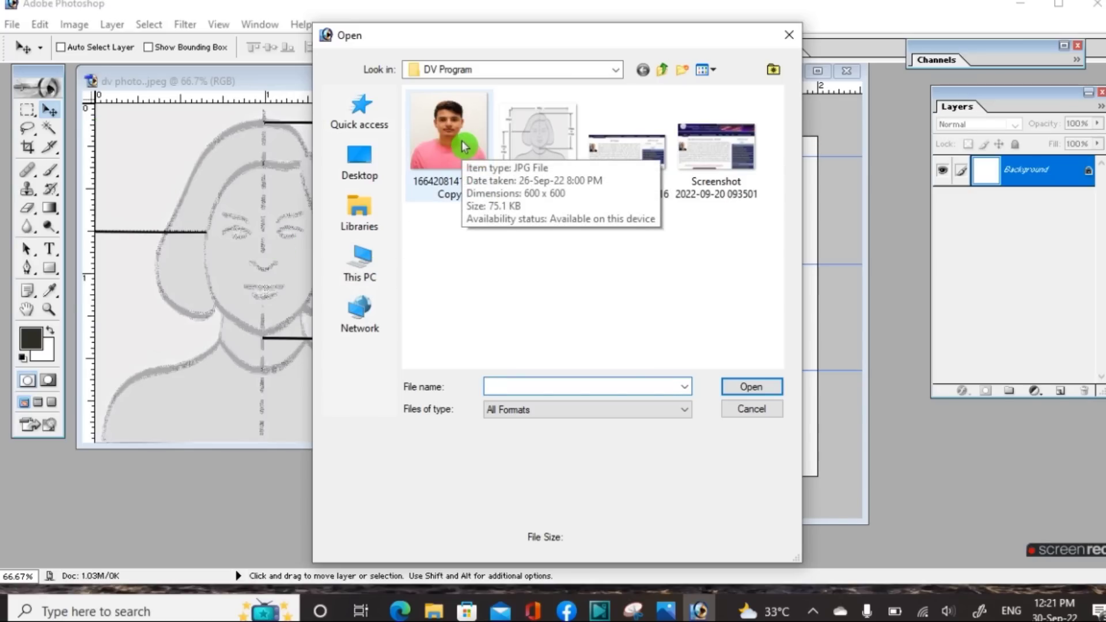
{"action": "double_click", "coordinate": [465, 146]}
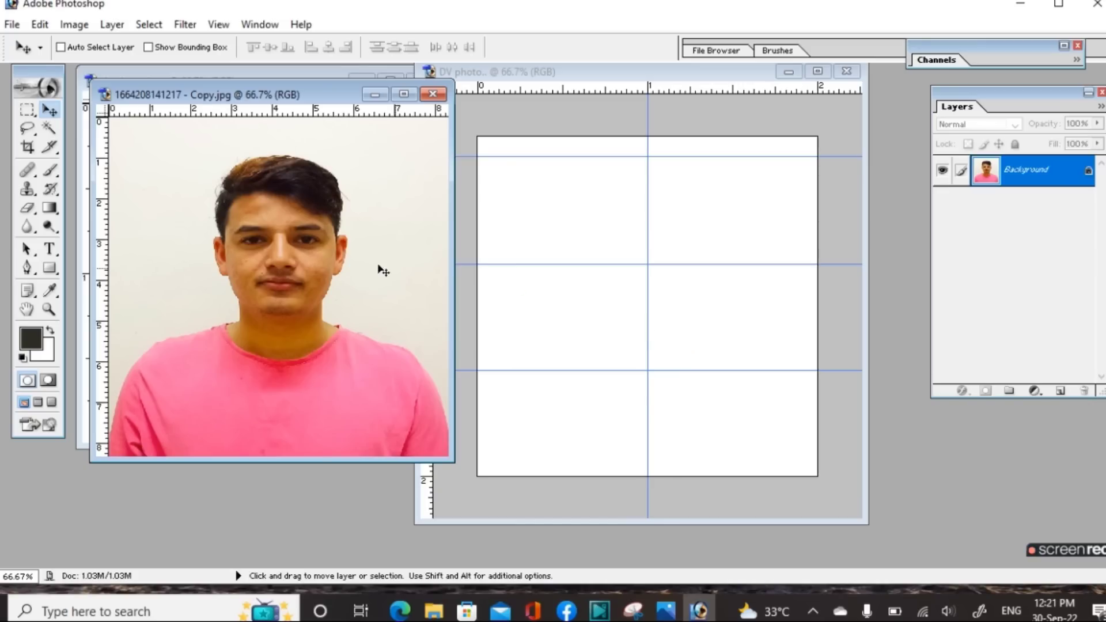
{"action": "left_click", "coordinate": [49, 110]}
{"action": "left_click", "coordinate": [695, 324]}
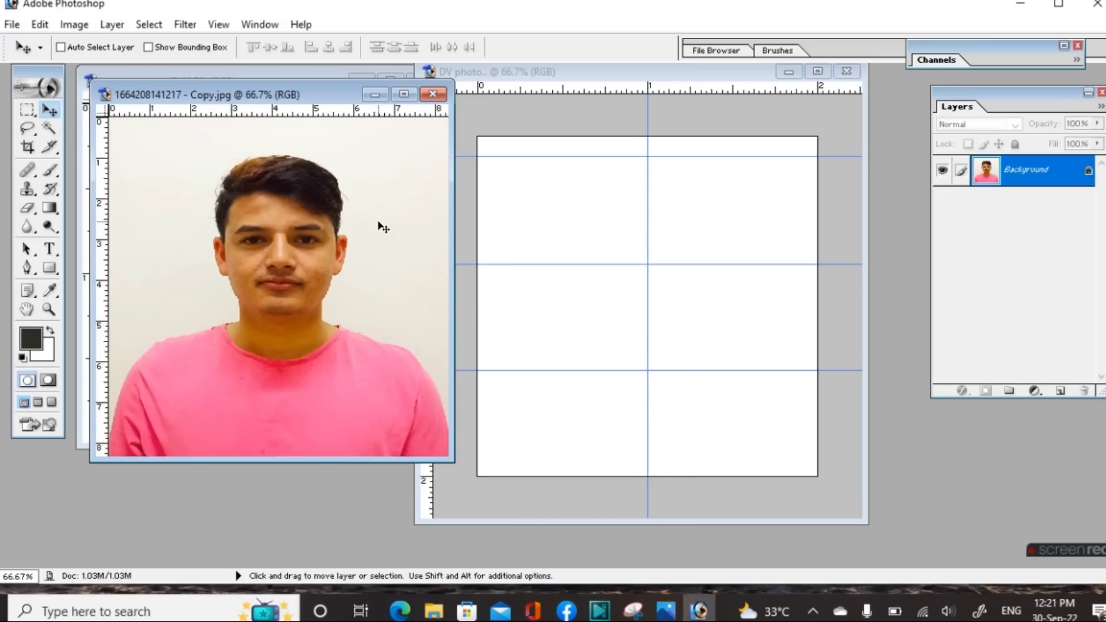
{"action": "left_click", "coordinate": [51, 110]}
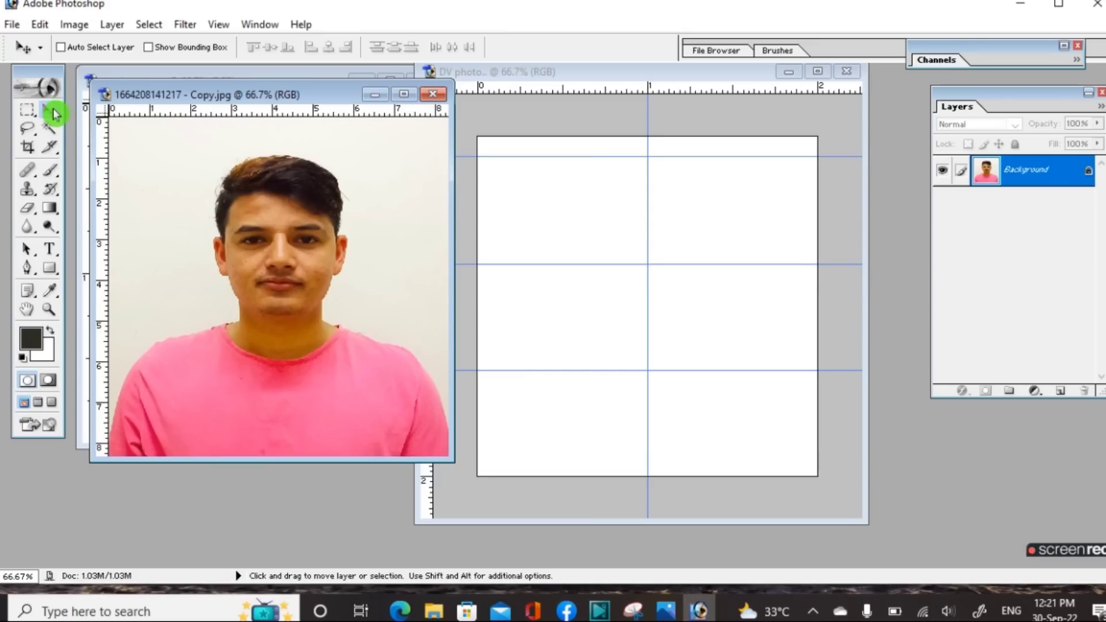
{"action": "left_click", "coordinate": [58, 113]}
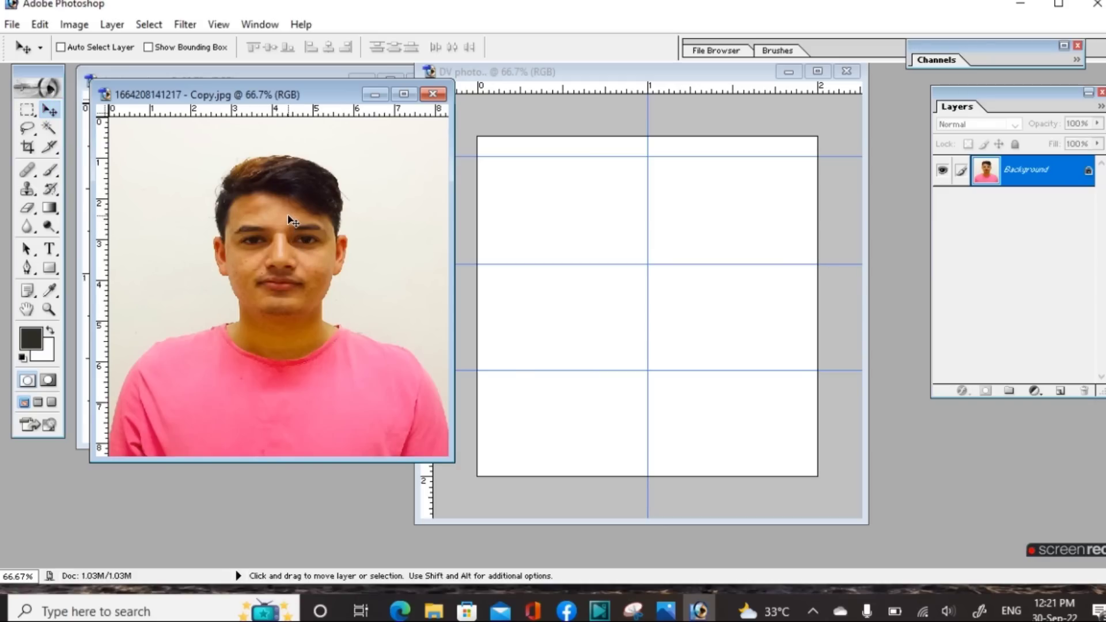
Drag the portrait onto the DV photo canvas with the Move tool and select the new Layer 1
{"action": "left_click_drag", "start_coordinate": [297, 239], "coordinate": [491, 322]}
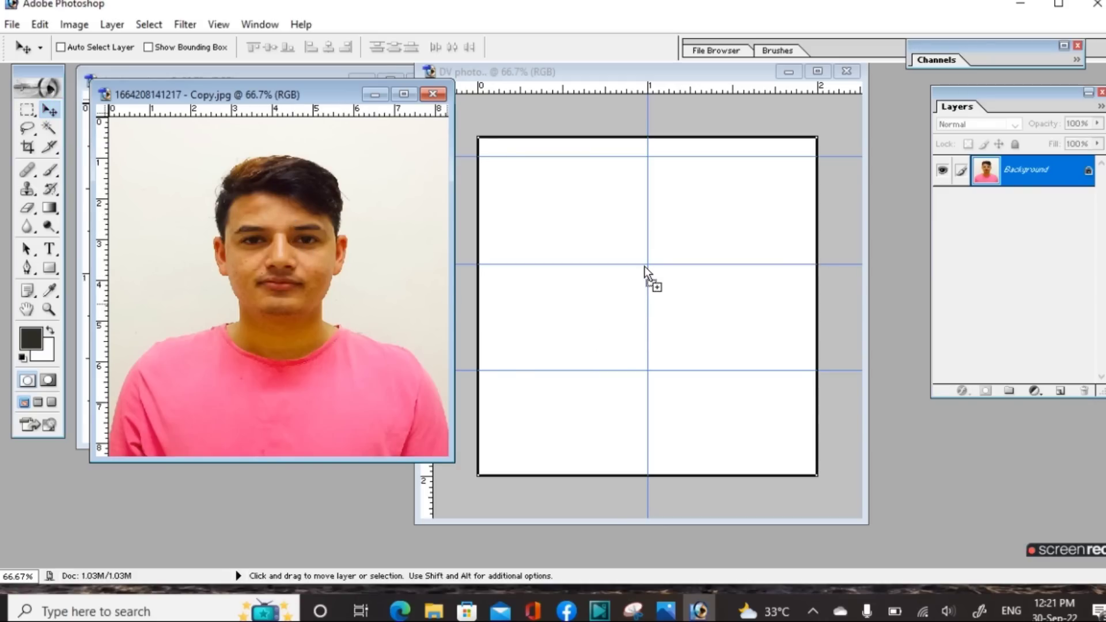
{"action": "left_click_drag", "start_coordinate": [644, 266], "coordinate": [644, 264]}
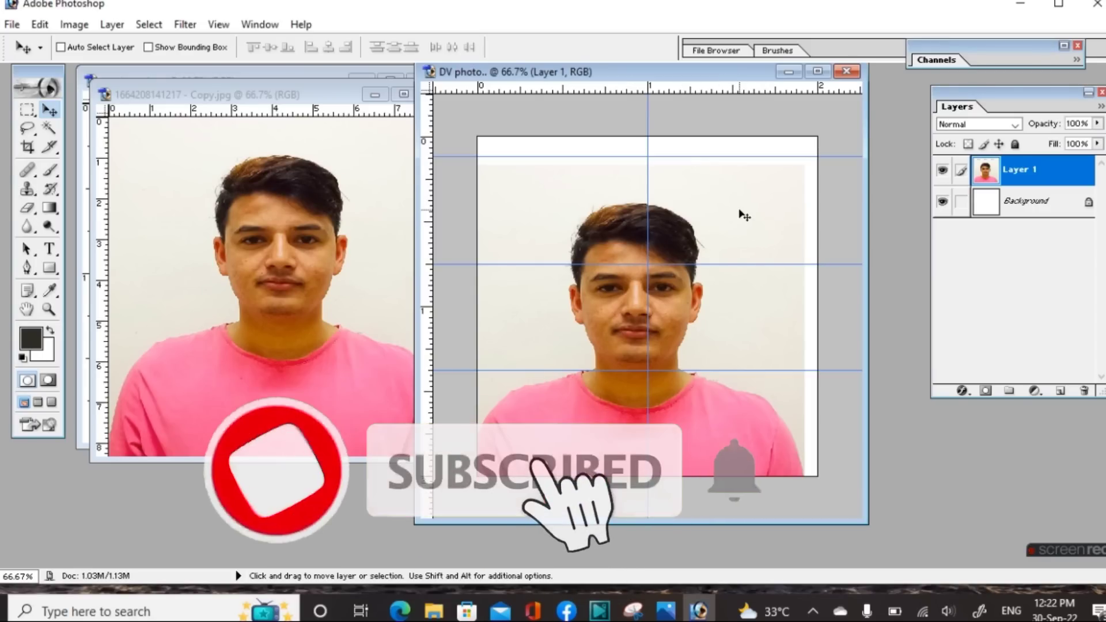
{"action": "scroll", "coordinate": [742, 215], "scroll_direction": "up", "scroll_amount": 1}
{"action": "scroll", "coordinate": [744, 217], "scroll_direction": "down", "scroll_amount": 1}
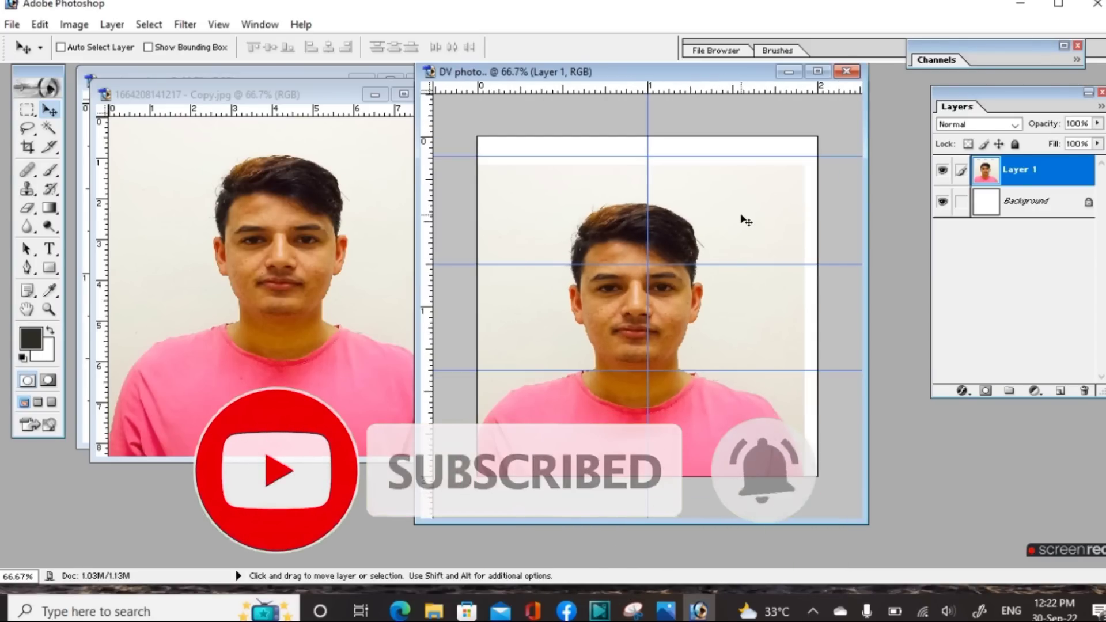
{"action": "scroll", "coordinate": [746, 221], "scroll_direction": "down", "scroll_amount": 1}
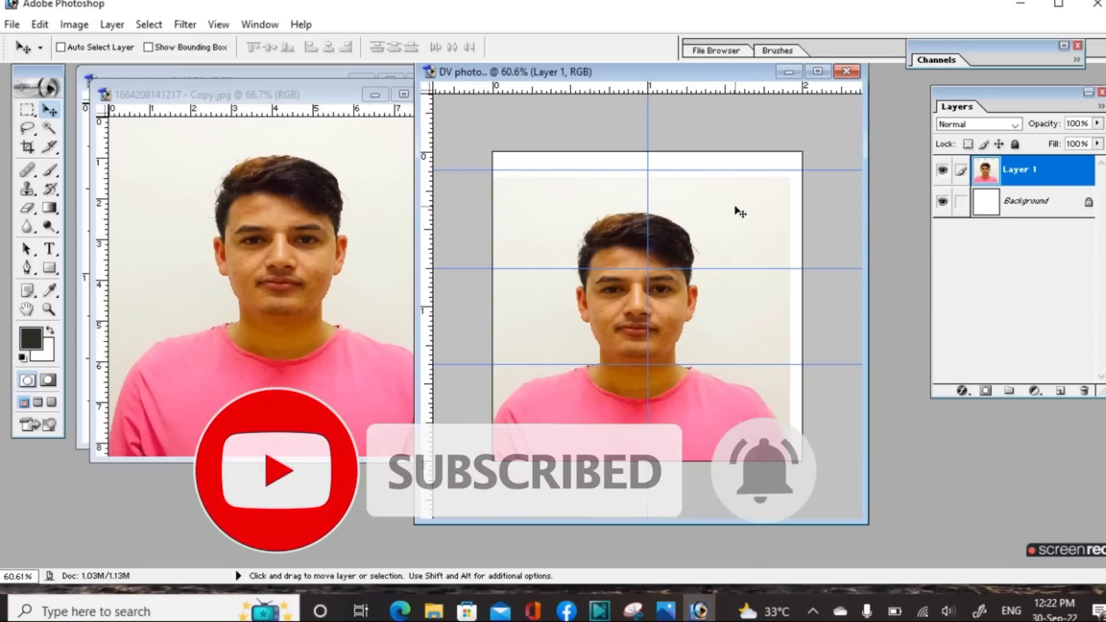
{"action": "right_click", "coordinate": [737, 212]}
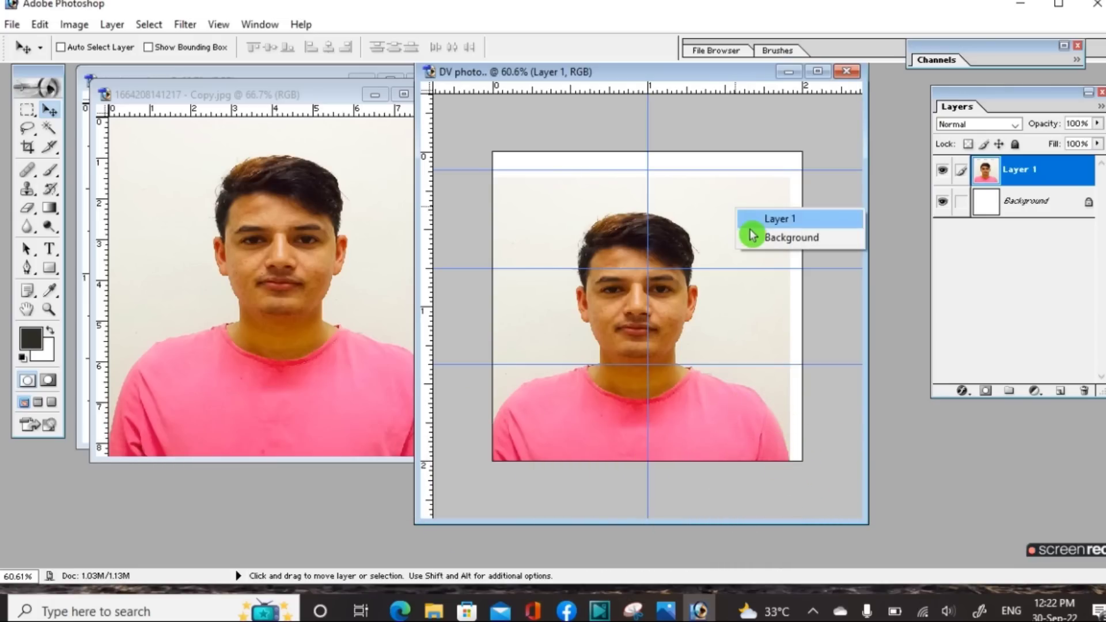
{"action": "left_click", "coordinate": [782, 226]}
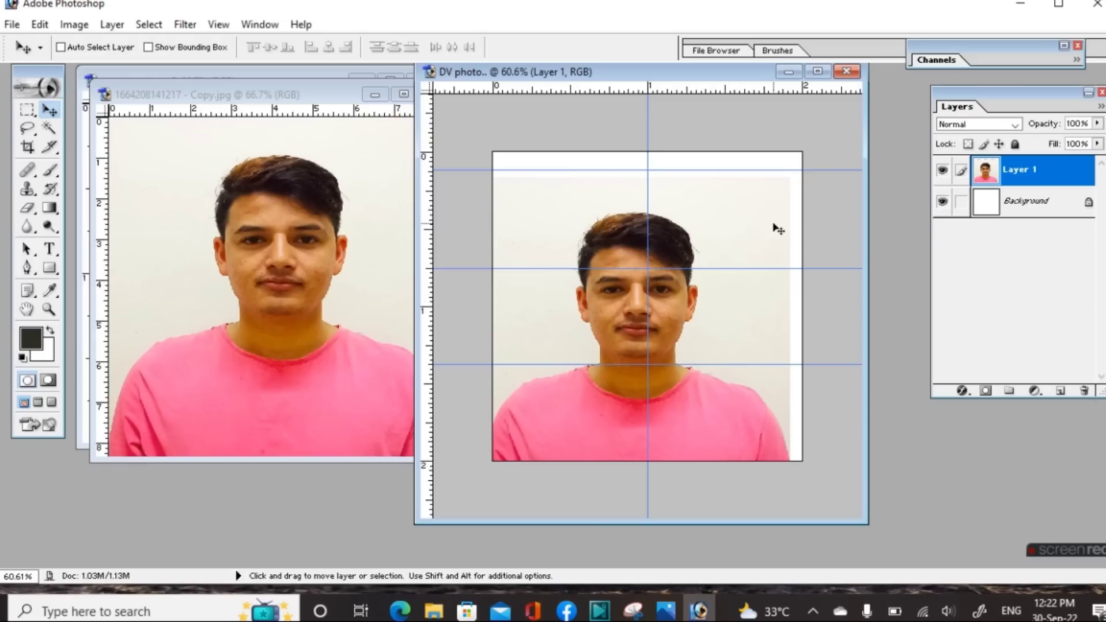
Free-transform Layer 1, stretching it taller at full canvas width so the hair reaches the top guide
{"action": "key", "text": "ctrl+t"}
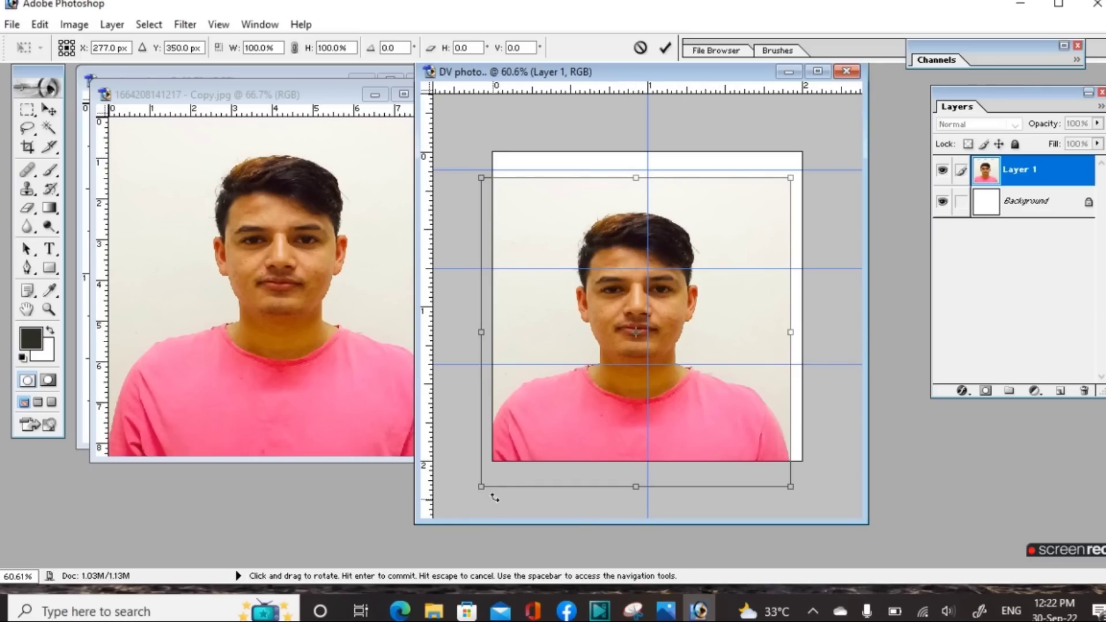
{"action": "left_click_drag", "start_coordinate": [481, 486], "coordinate": [493, 460]}
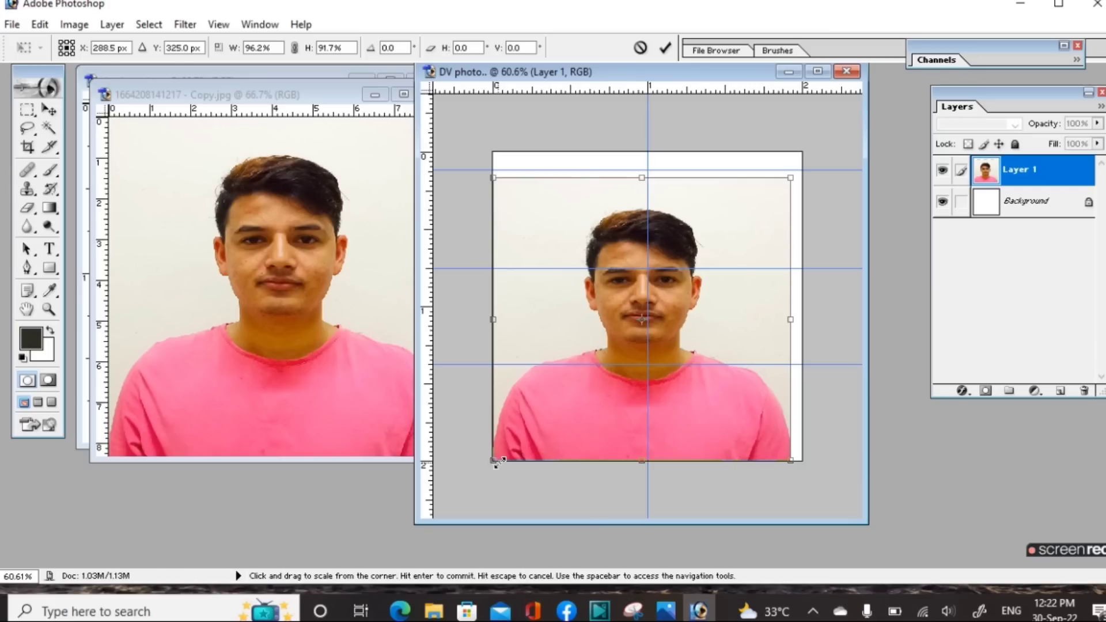
{"action": "left_click_drag", "start_coordinate": [784, 463], "coordinate": [802, 459]}
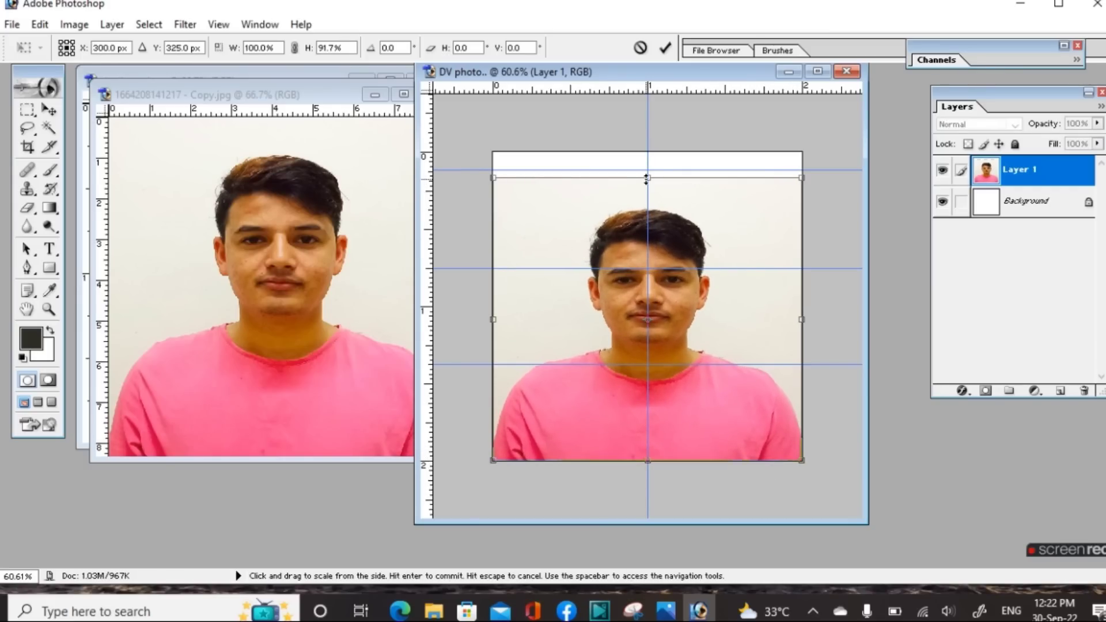
{"action": "left_click_drag", "start_coordinate": [647, 177], "coordinate": [648, 169]}
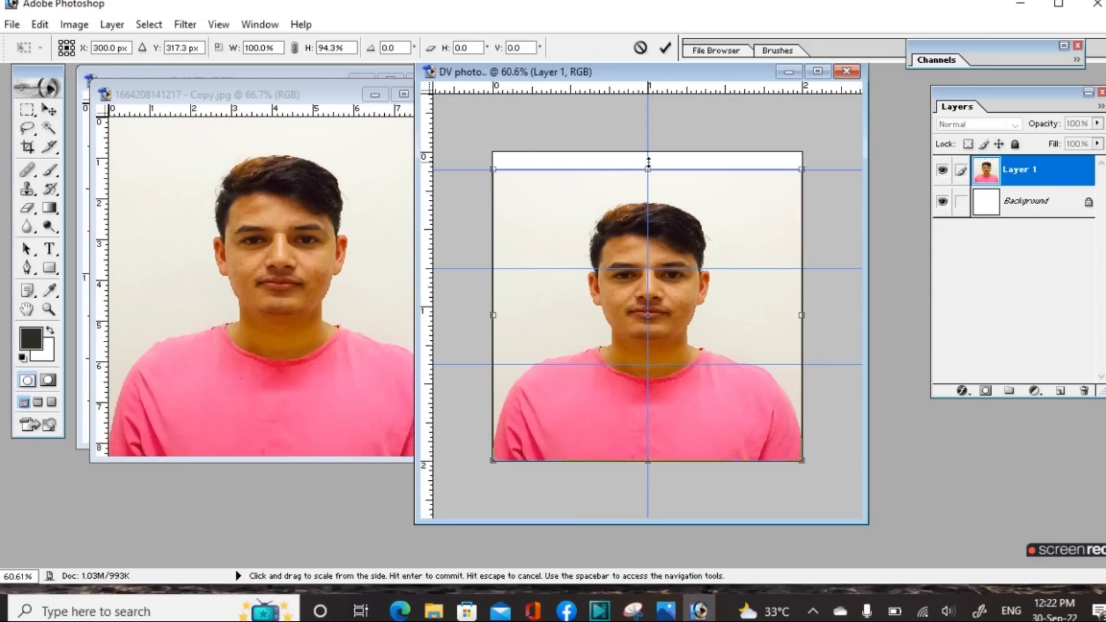
{"action": "left_click_drag", "start_coordinate": [649, 163], "coordinate": [653, 132]}
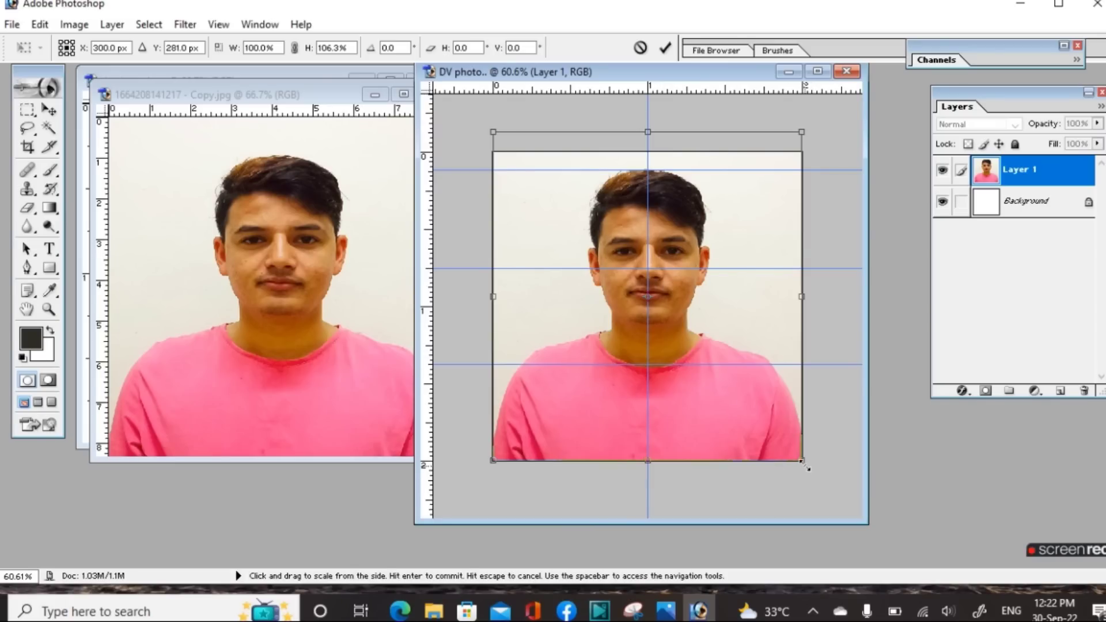
{"action": "left_click_drag", "start_coordinate": [801, 459], "coordinate": [817, 502]}
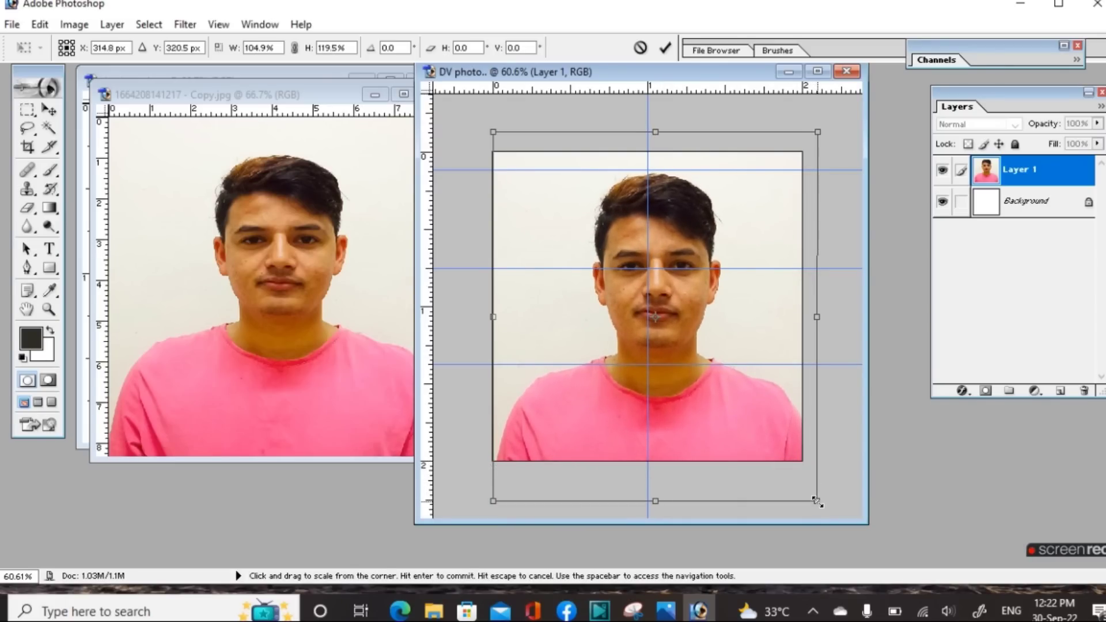
{"action": "left_click_drag", "start_coordinate": [817, 502], "coordinate": [802, 505]}
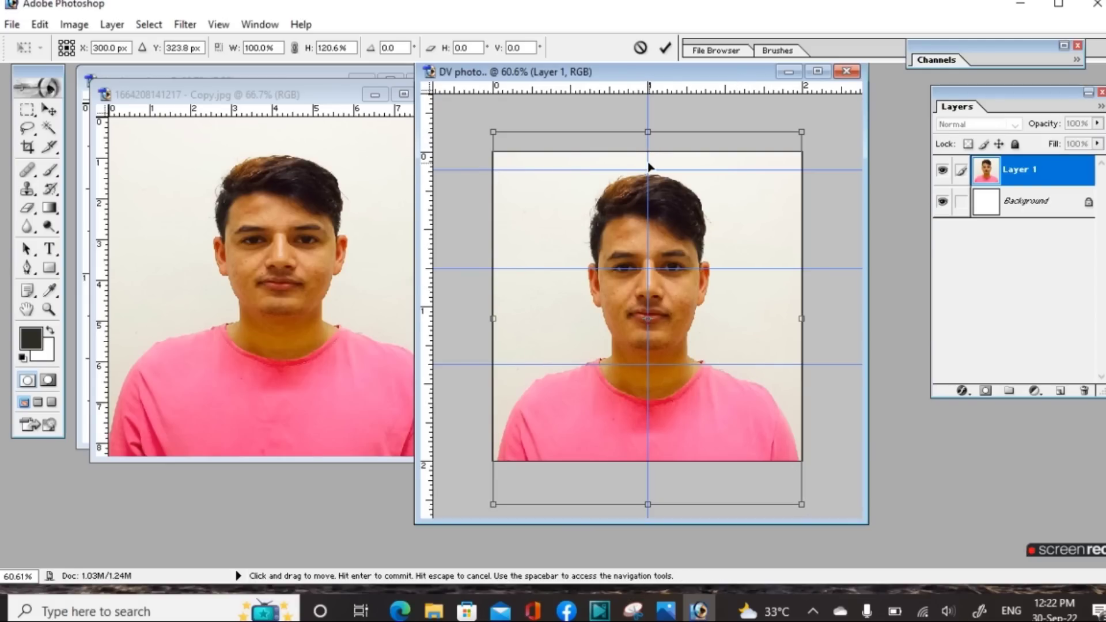
{"action": "left_click_drag", "start_coordinate": [648, 133], "coordinate": [654, 127]}
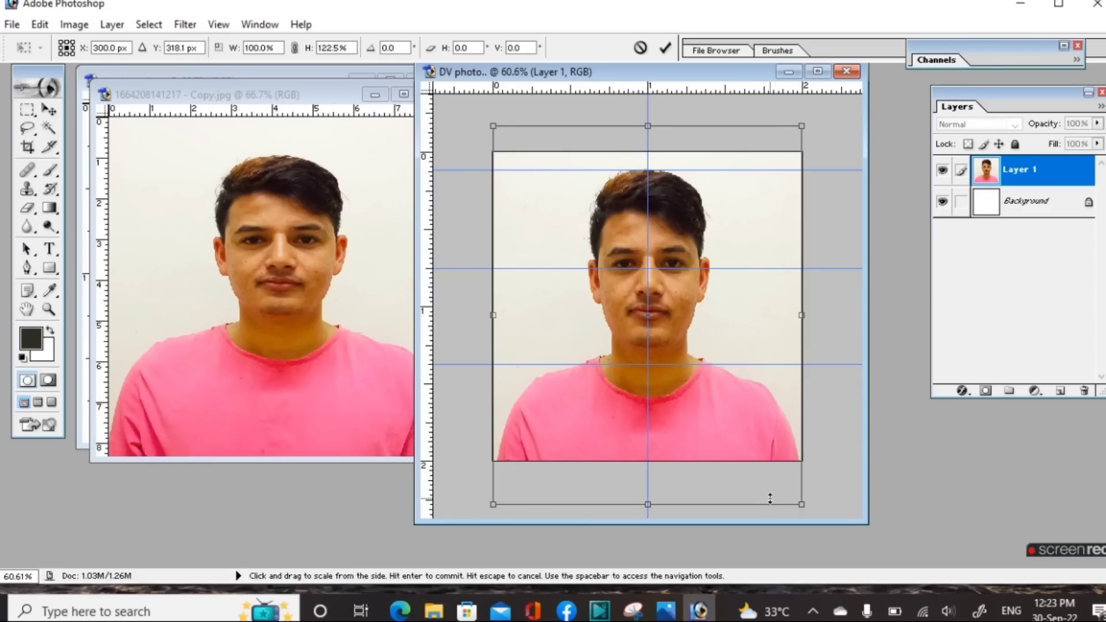
{"action": "left_click_drag", "start_coordinate": [802, 505], "coordinate": [808, 535]}
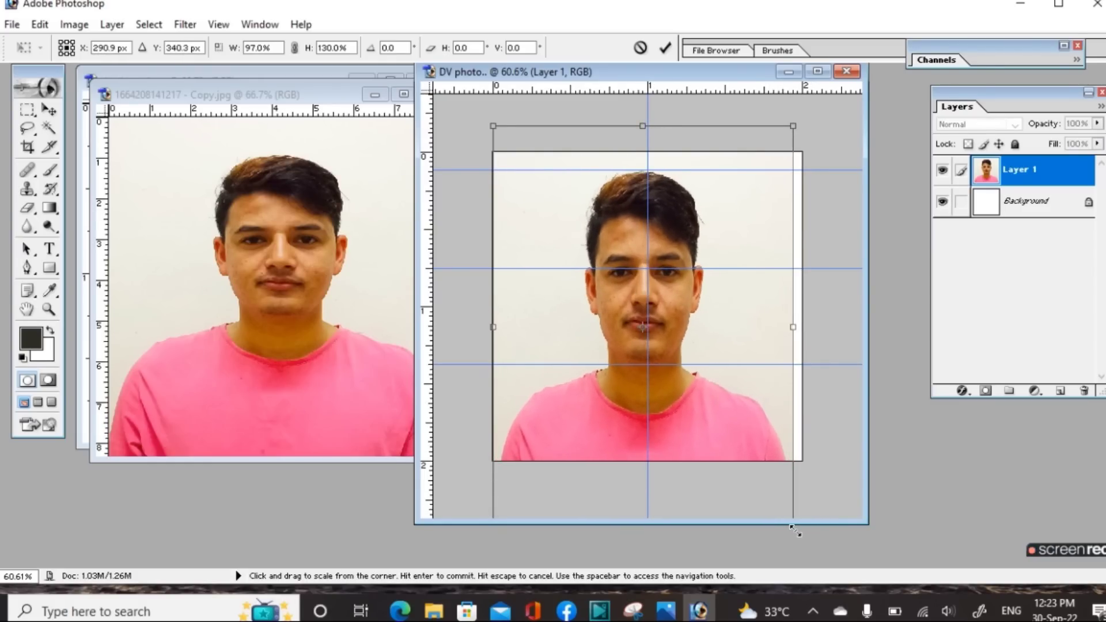
{"action": "left_click_drag", "start_coordinate": [802, 534], "coordinate": [805, 537]}
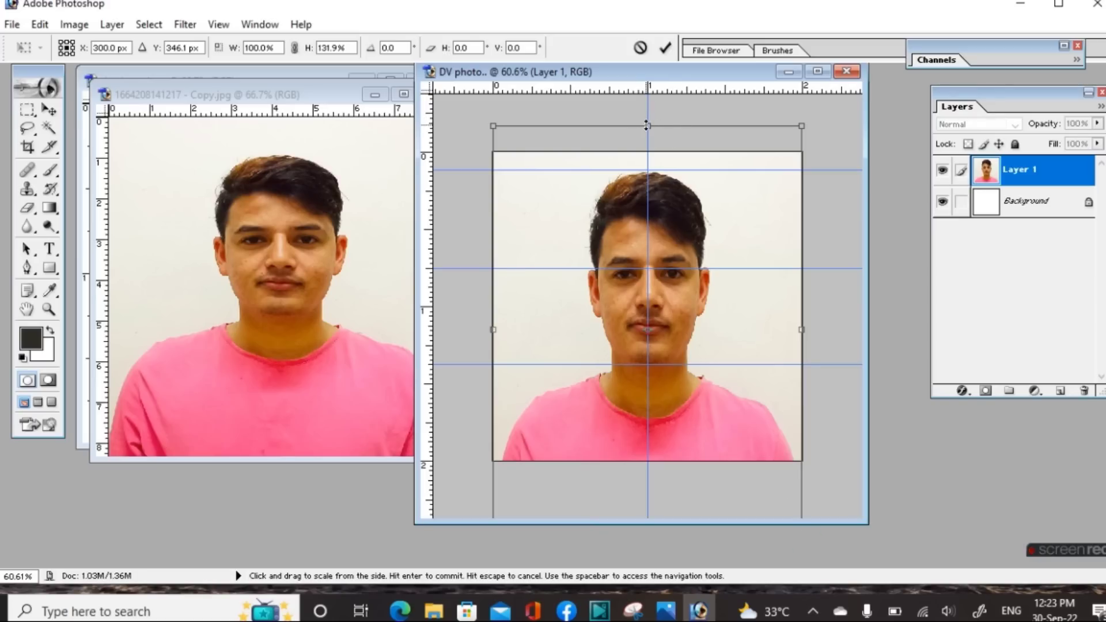
{"action": "left_click_drag", "start_coordinate": [648, 124], "coordinate": [648, 122]}
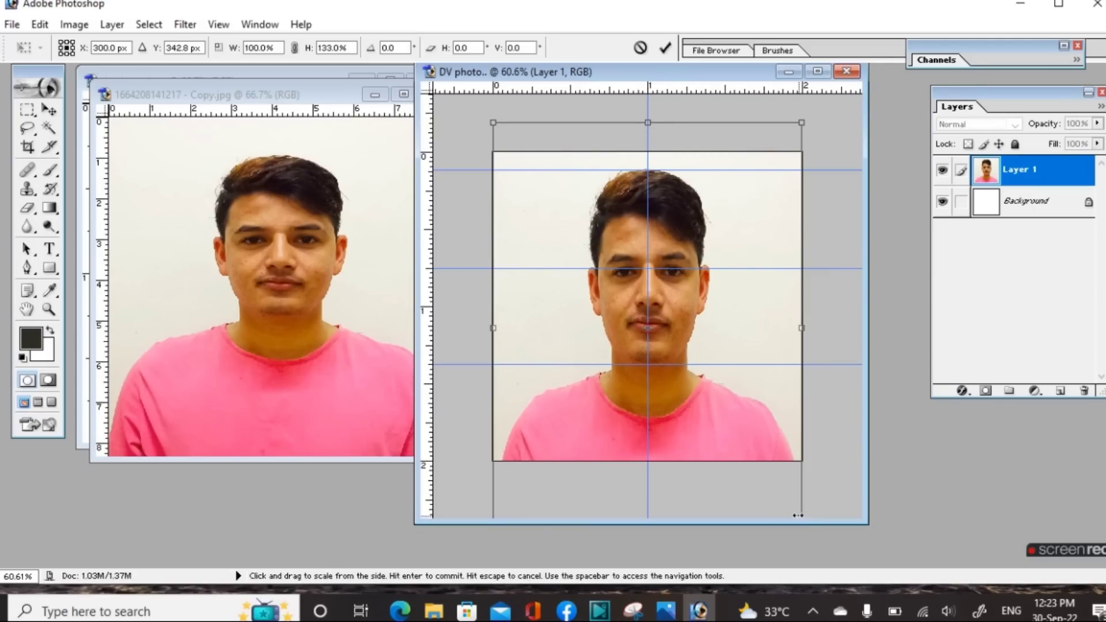
Zoom out, commit the transform, and close the original Copy.jpg portrait window
{"action": "key", "text": "ctrl+minus"}
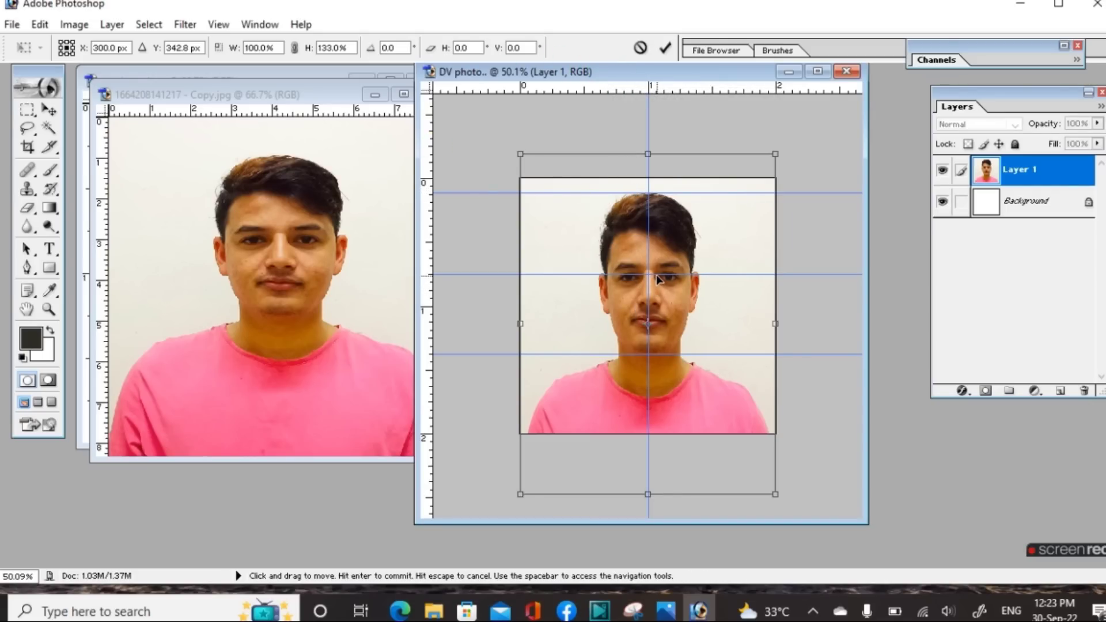
{"action": "left_click_drag", "start_coordinate": [699, 72], "coordinate": [749, 81]}
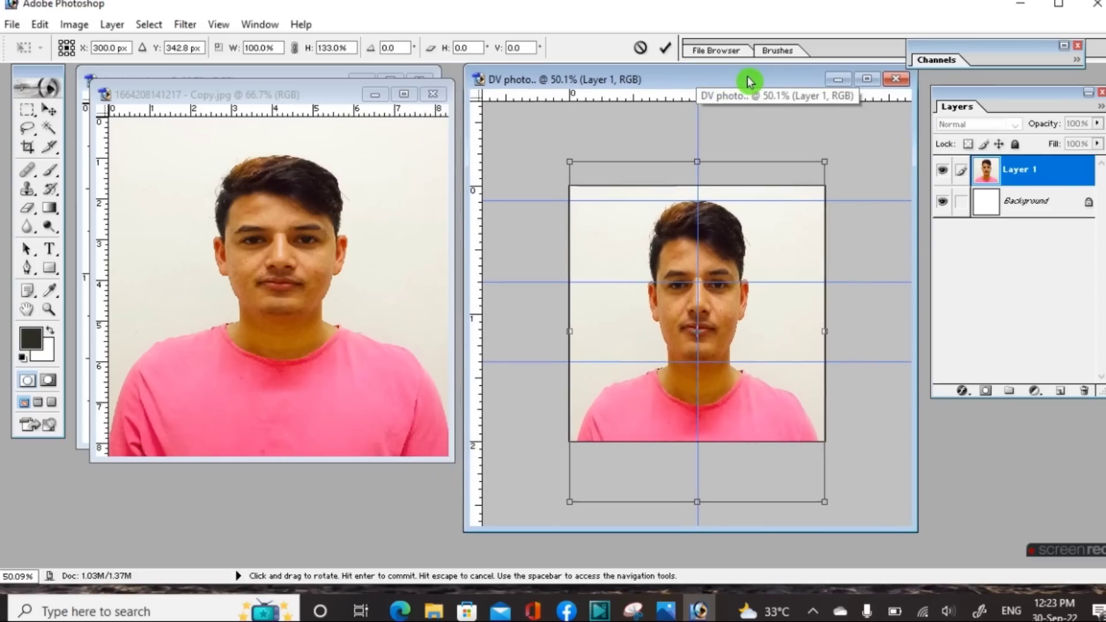
{"action": "left_click", "coordinate": [440, 94]}
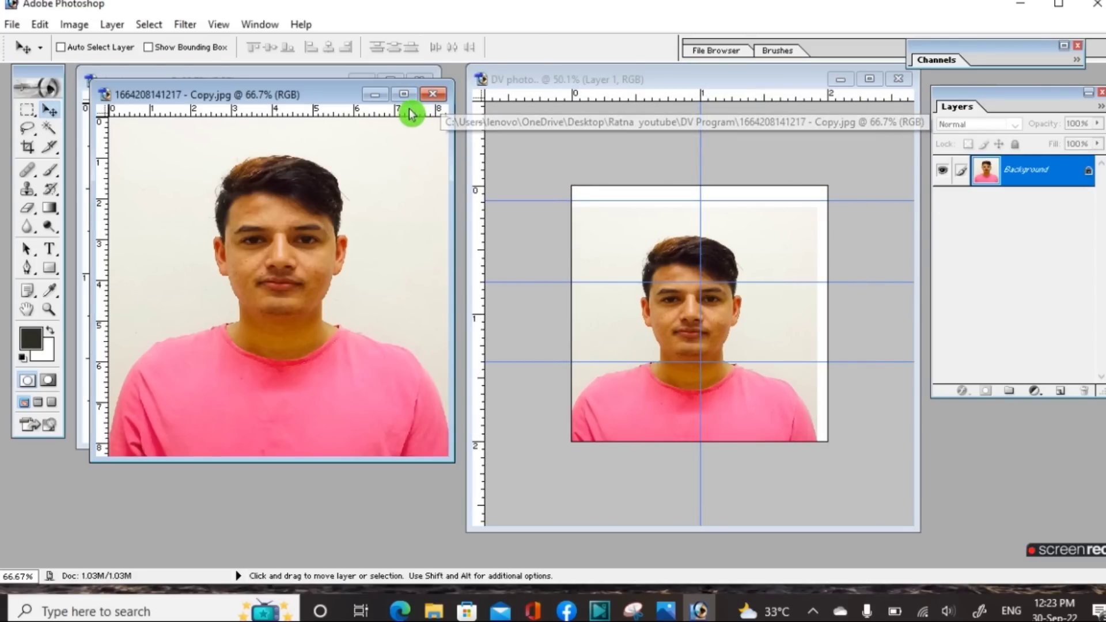
{"action": "left_click", "coordinate": [436, 96]}
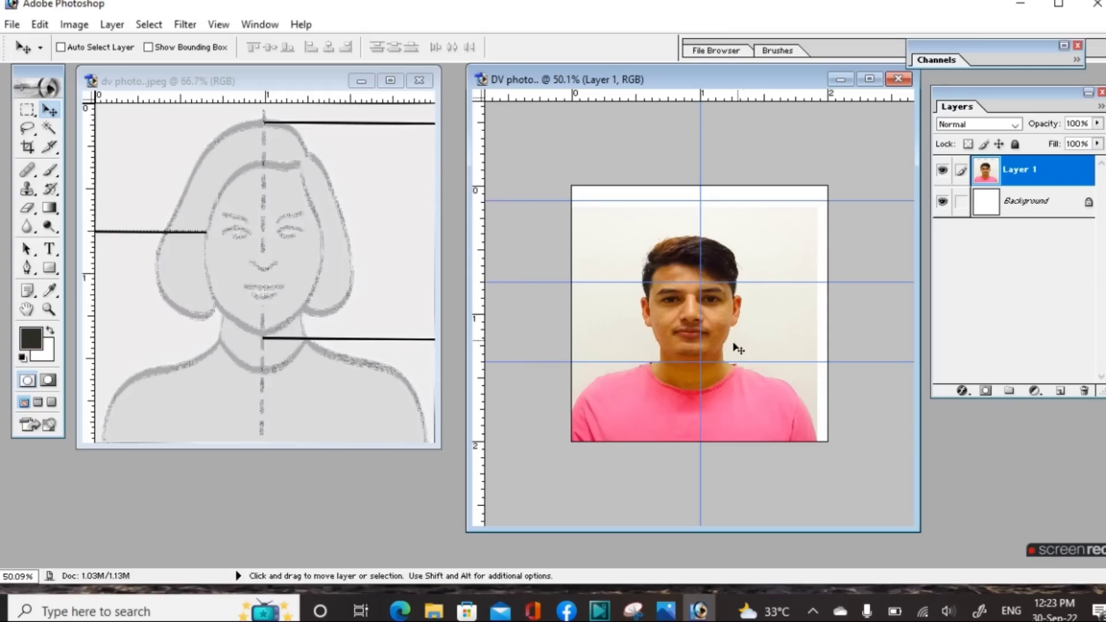
Select Layer 1 and free-transform it larger, moving the head up between the guides
{"action": "right_click", "coordinate": [775, 251]}
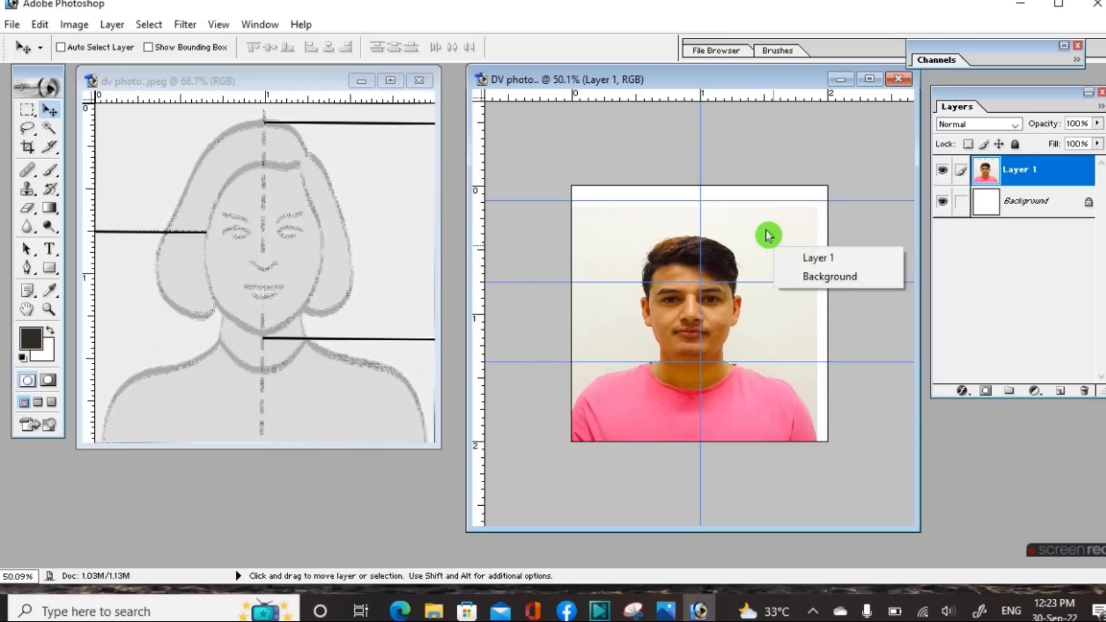
{"action": "left_click", "coordinate": [795, 255]}
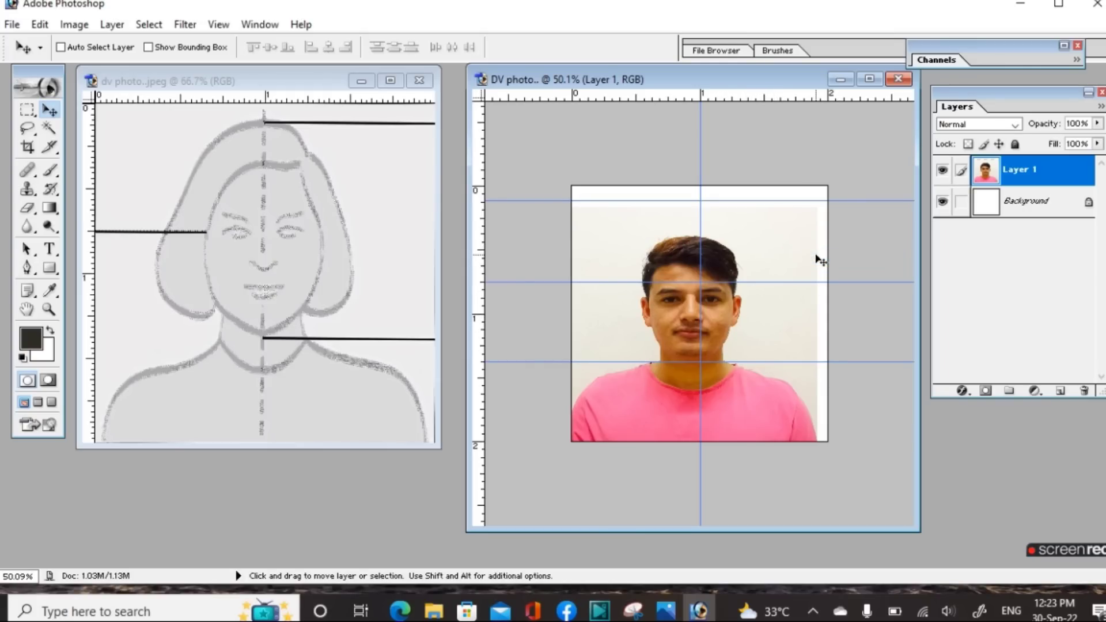
{"action": "key", "text": "ctrl+t"}
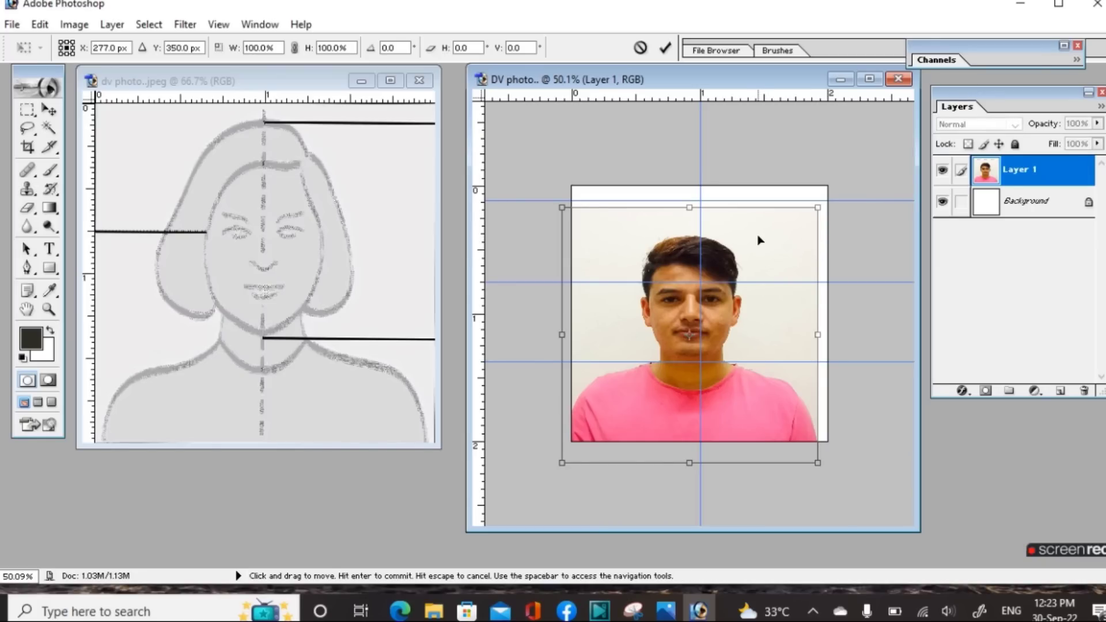
{"action": "left_click_drag", "start_coordinate": [817, 208], "coordinate": [822, 192]}
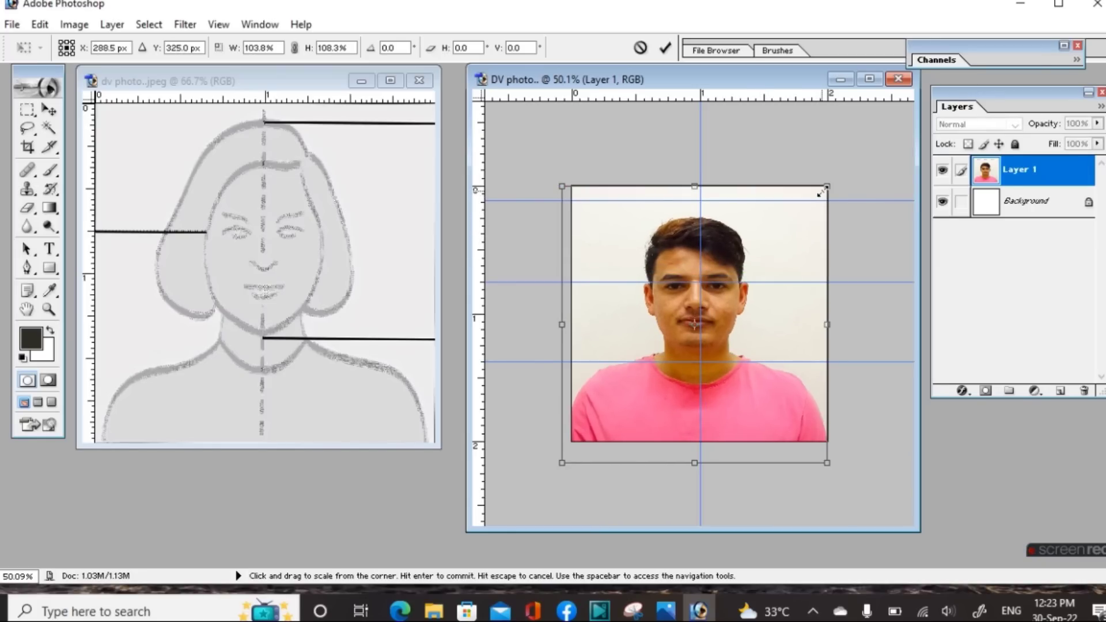
{"action": "left_click_drag", "start_coordinate": [746, 245], "coordinate": [749, 225]}
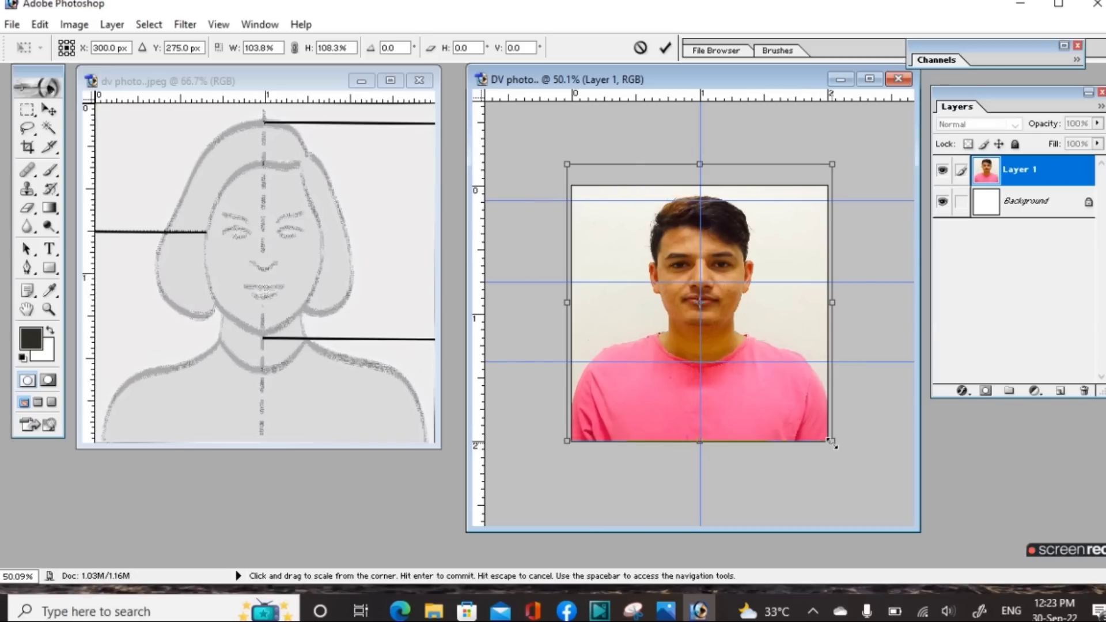
{"action": "left_click_drag", "start_coordinate": [832, 441], "coordinate": [847, 497]}
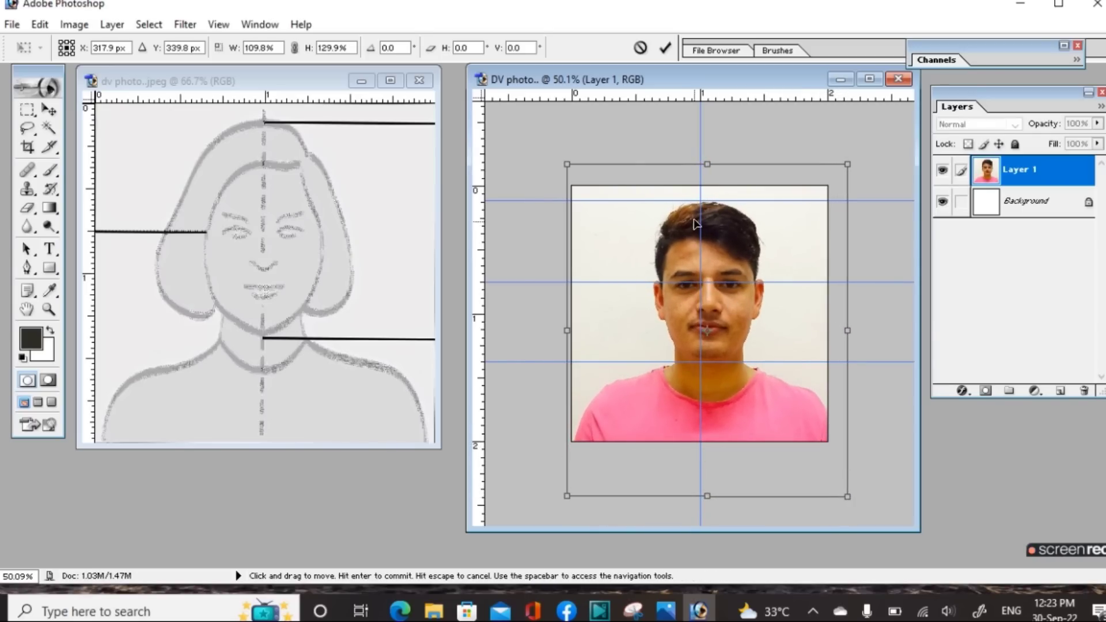
{"action": "left_click_drag", "start_coordinate": [706, 165], "coordinate": [707, 167]}
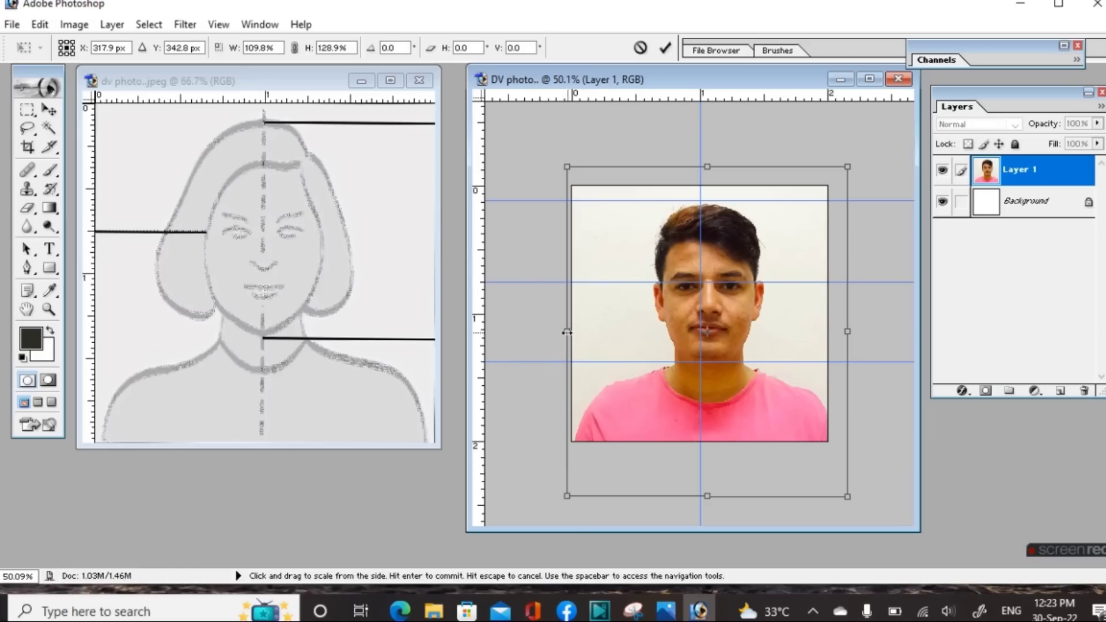
Fine-tune the edges to about 116.5% width and 133.6% height, then commit the transform
{"action": "left_click_drag", "start_coordinate": [567, 332], "coordinate": [550, 332]}
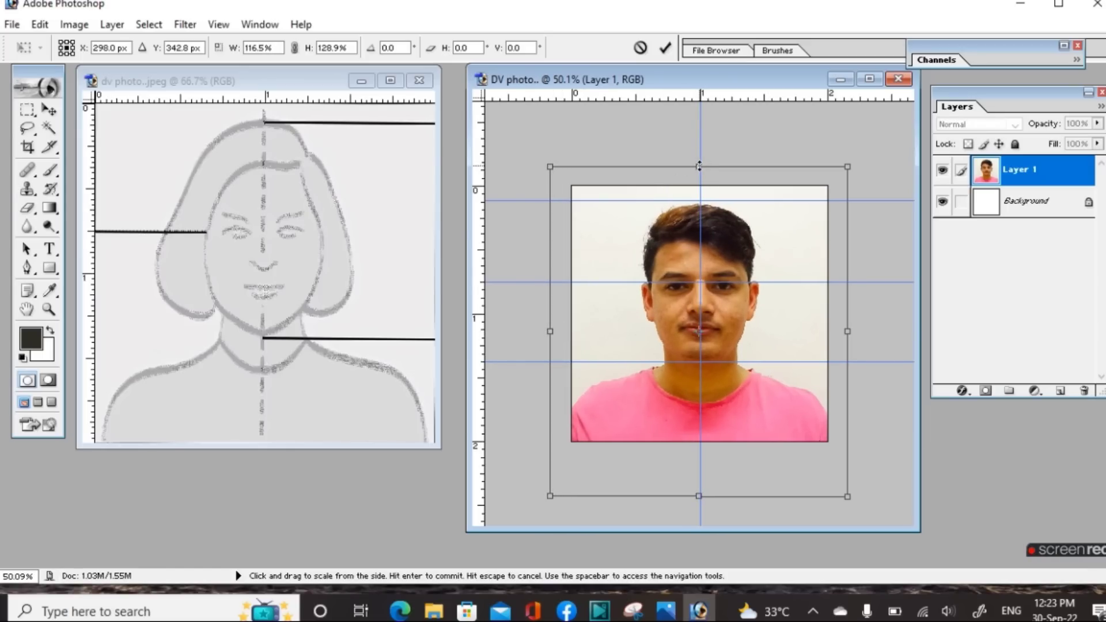
{"action": "left_click_drag", "start_coordinate": [699, 167], "coordinate": [698, 162]}
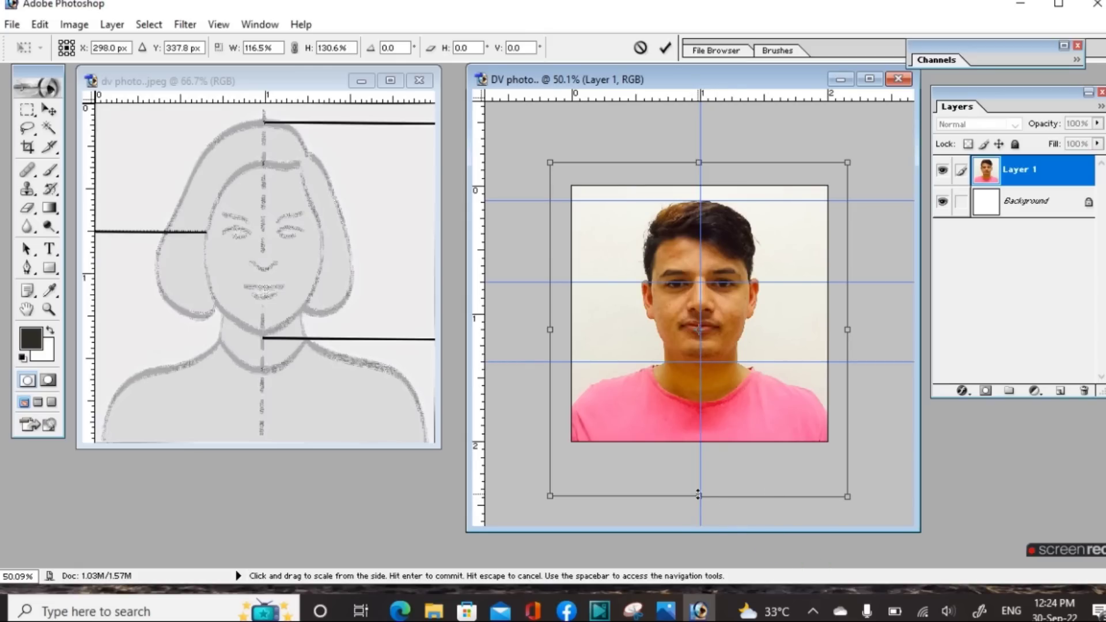
{"action": "left_click_drag", "start_coordinate": [700, 496], "coordinate": [700, 499]}
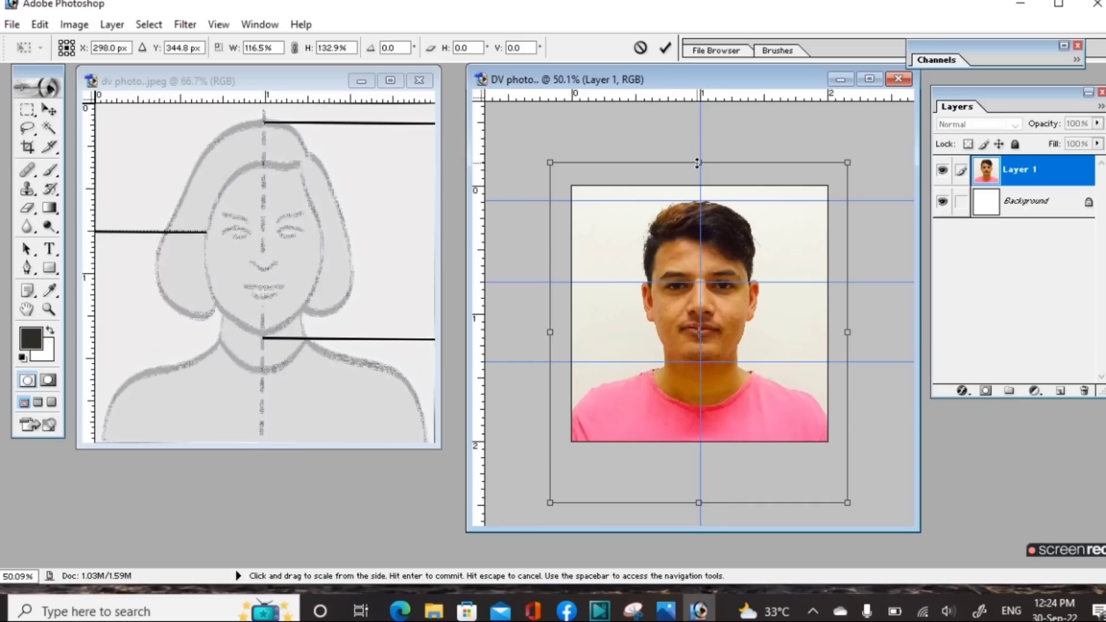
{"action": "left_click_drag", "start_coordinate": [699, 164], "coordinate": [700, 160]}
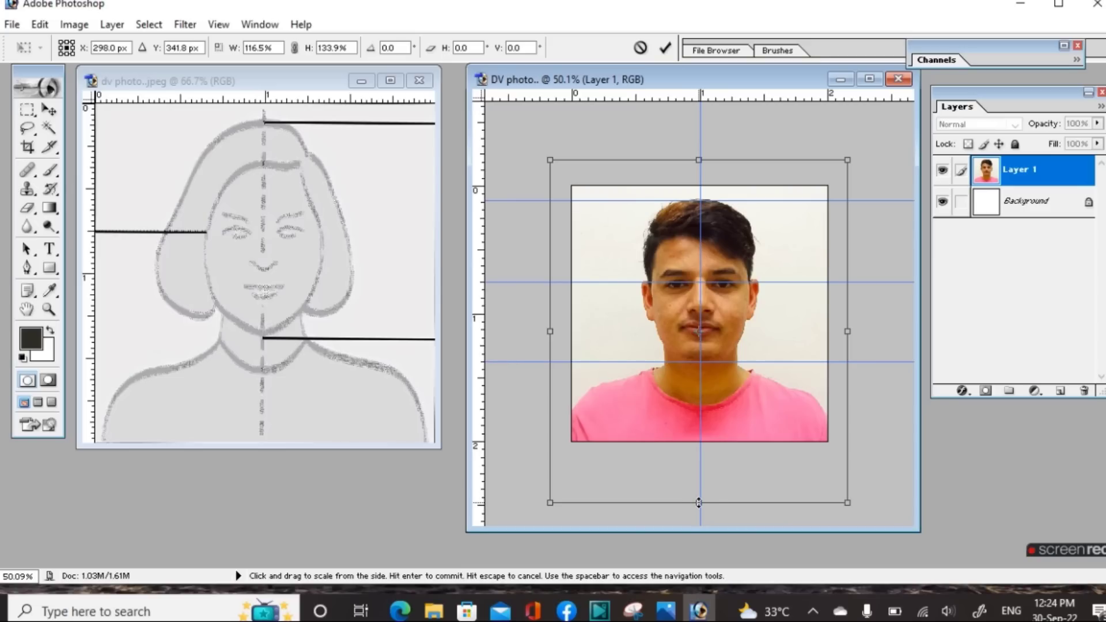
{"action": "left_click_drag", "start_coordinate": [699, 502], "coordinate": [706, 502]}
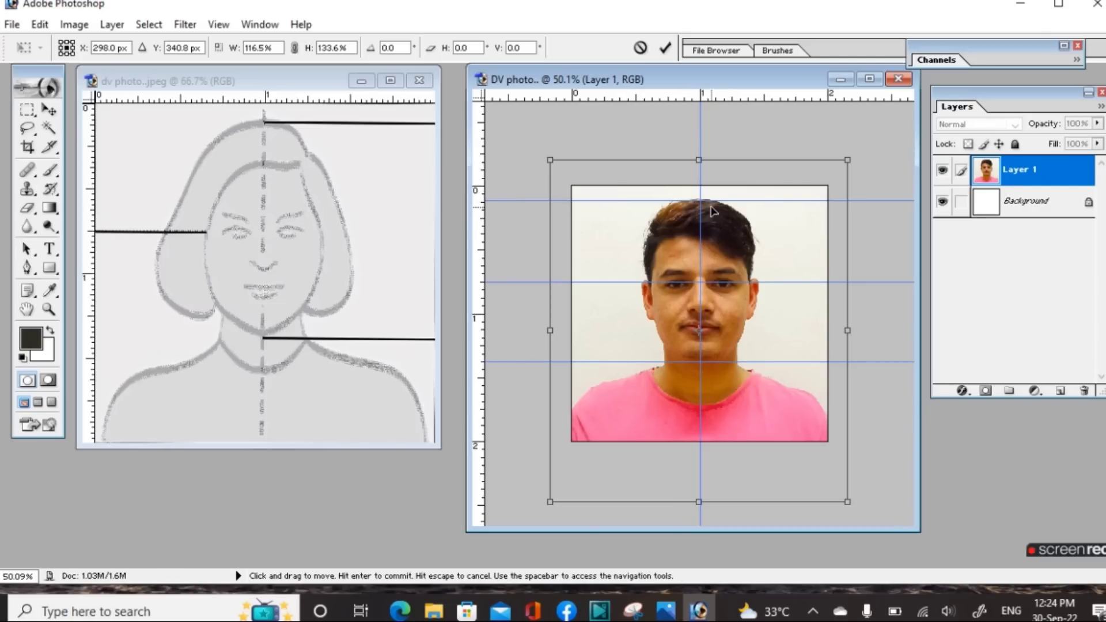
{"action": "key", "text": "Return"}
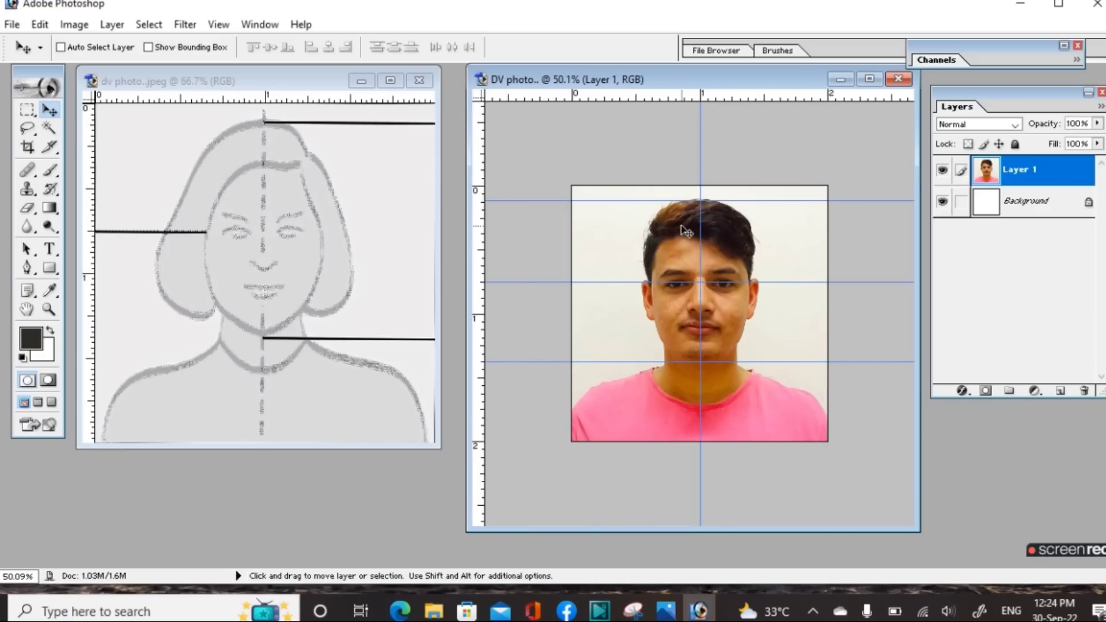
Resize and reposition the DV photo window and set its view zoom to 60.61%
{"action": "mouse_move", "coordinate": [919, 530]}
{"action": "left_mouse_down"}
{"action": "mouse_move", "coordinate": [881, 479]}
{"action": "mouse_move", "coordinate": [839, 448]}
{"action": "left_mouse_up"}
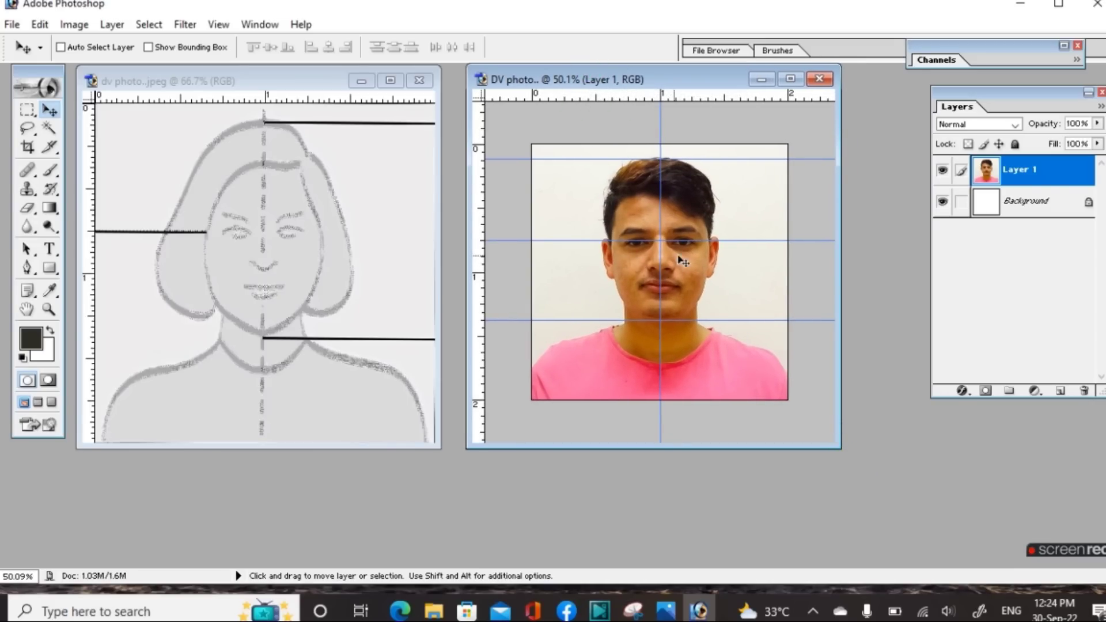
{"action": "mouse_move", "coordinate": [701, 80]}
{"action": "left_mouse_down"}
{"action": "mouse_move", "coordinate": [699, 103]}
{"action": "mouse_move", "coordinate": [703, 94]}
{"action": "left_mouse_up"}
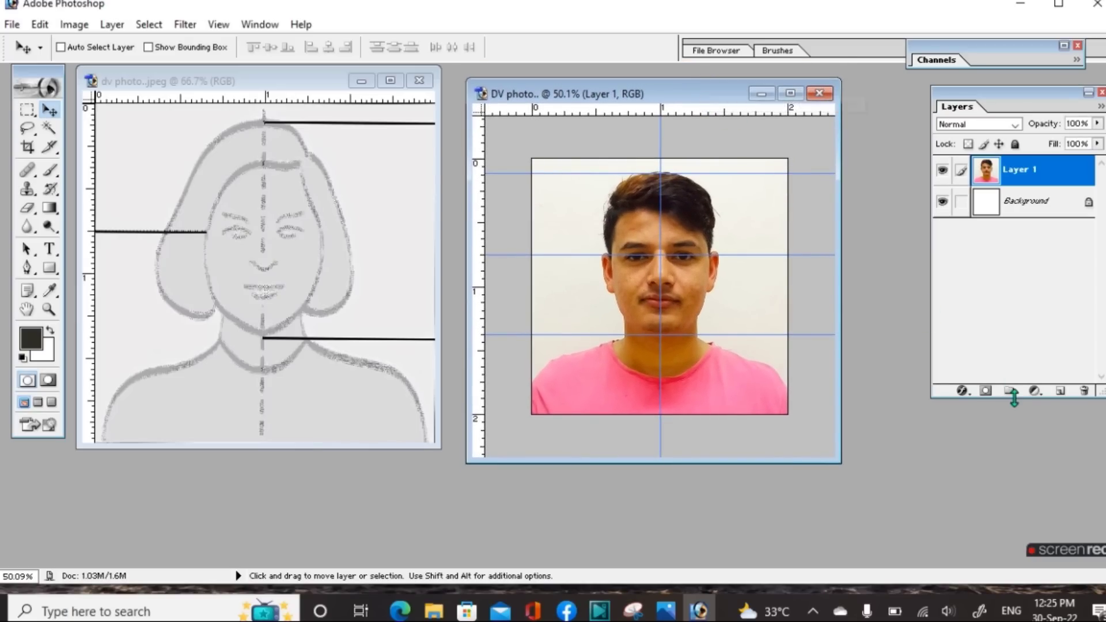
{"action": "left_click_drag", "start_coordinate": [836, 460], "coordinate": [840, 464]}
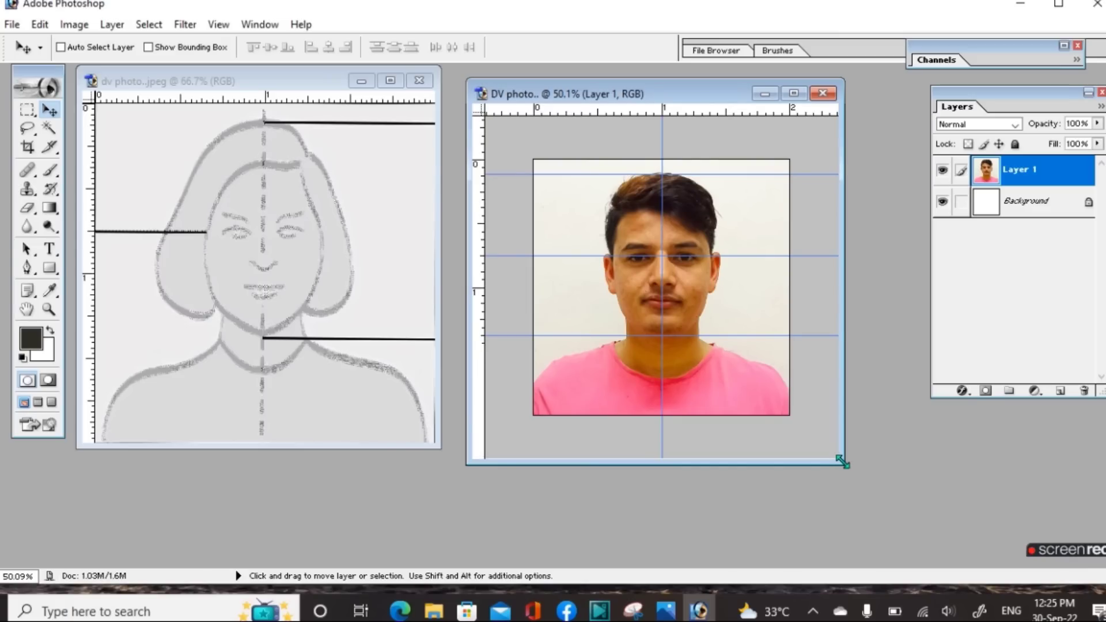
{"action": "type", "text": "55.1"}
{"action": "key", "text": "Return"}
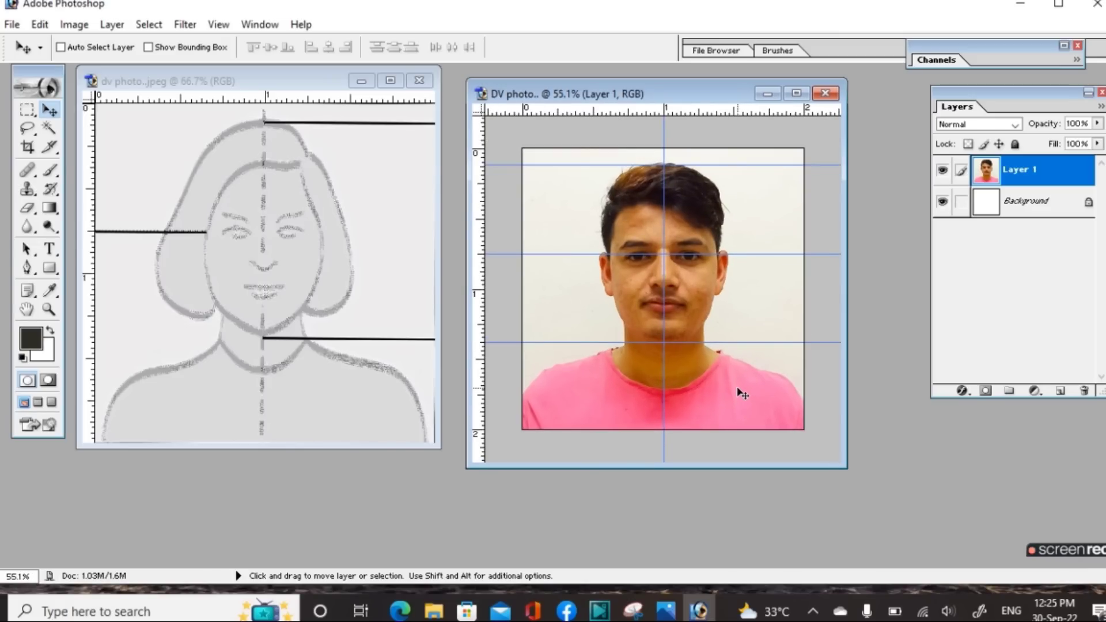
{"action": "type", "text": "60.61"}
{"action": "key", "text": "Return"}
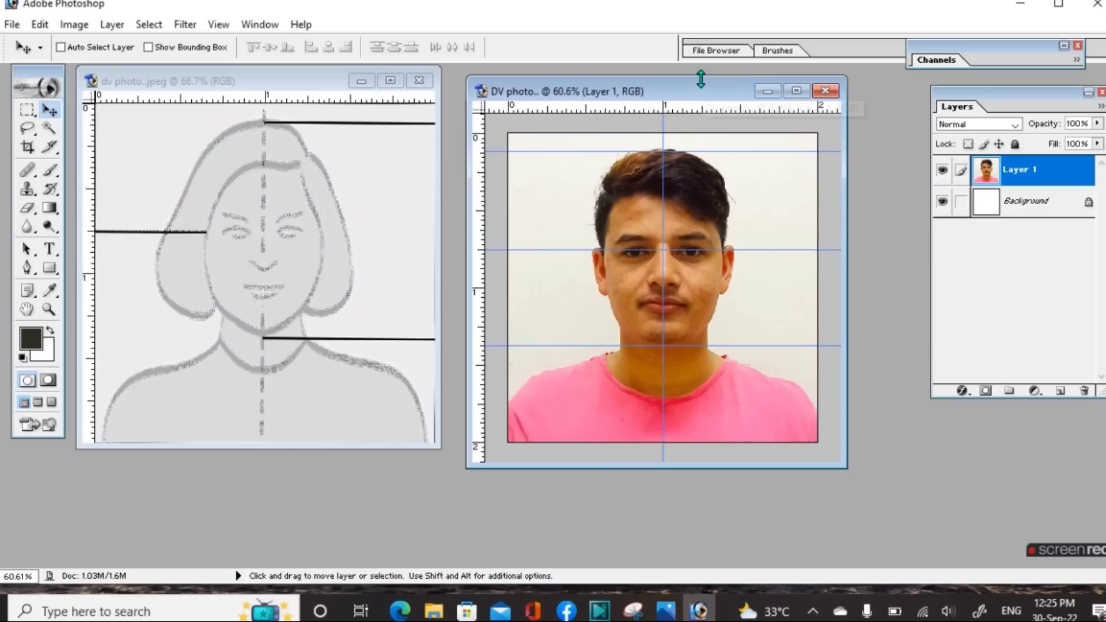
{"action": "left_click_drag", "start_coordinate": [698, 80], "coordinate": [697, 65]}
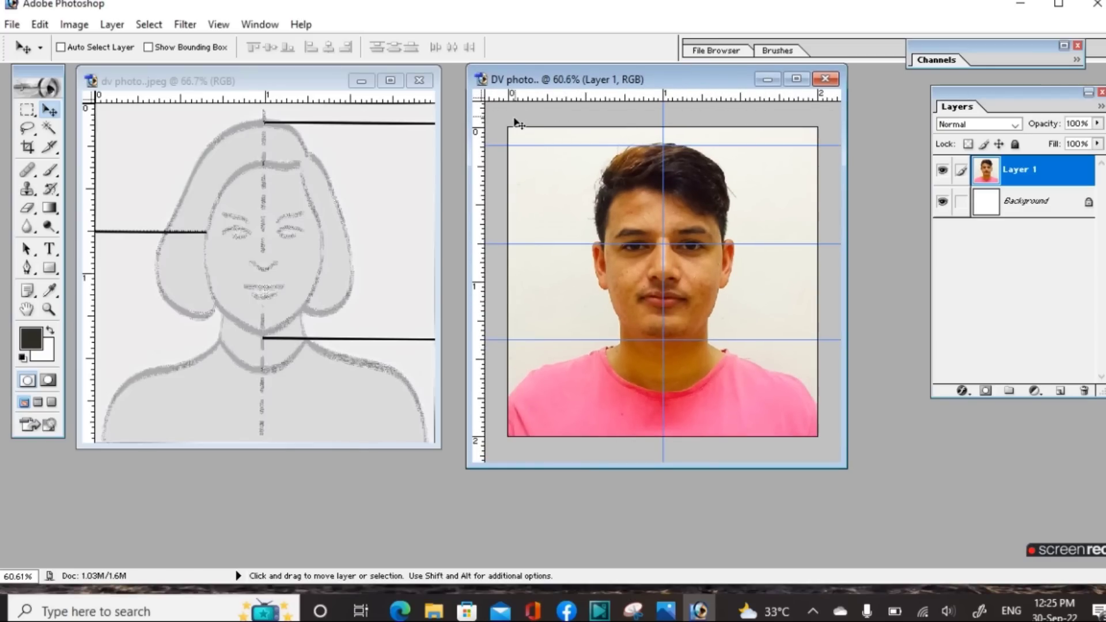
Close the dv photo.jpeg reference template without saving changes
{"action": "left_click_drag", "start_coordinate": [643, 99], "coordinate": [668, 98]}
{"action": "left_click", "coordinate": [820, 103]}
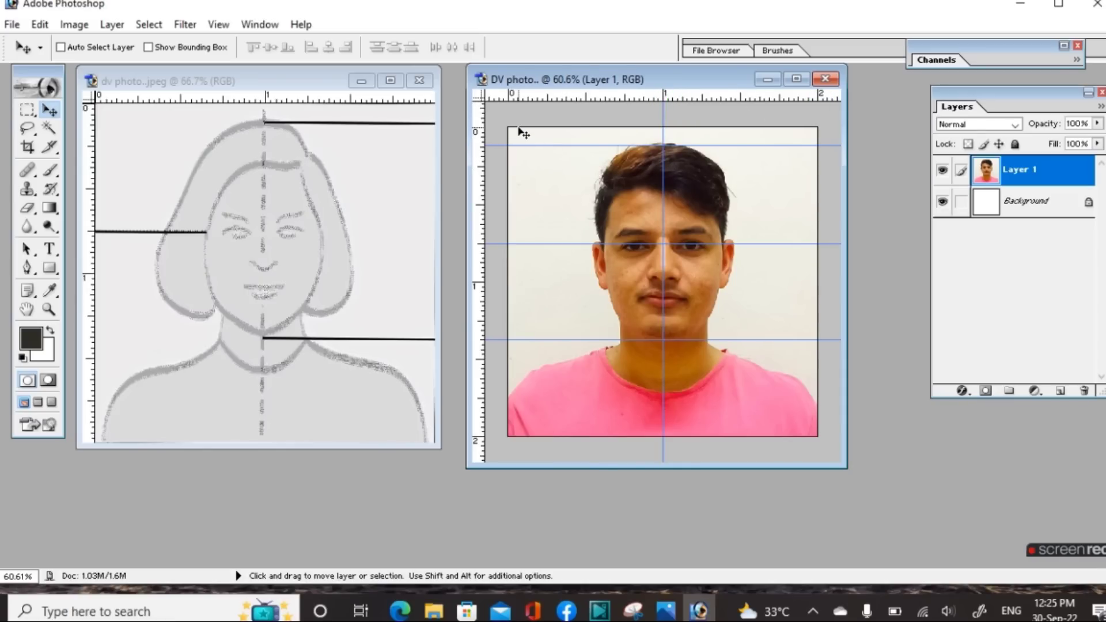
{"action": "left_click", "coordinate": [483, 130]}
{"action": "left_click", "coordinate": [422, 82]}
{"action": "left_click", "coordinate": [573, 241]}
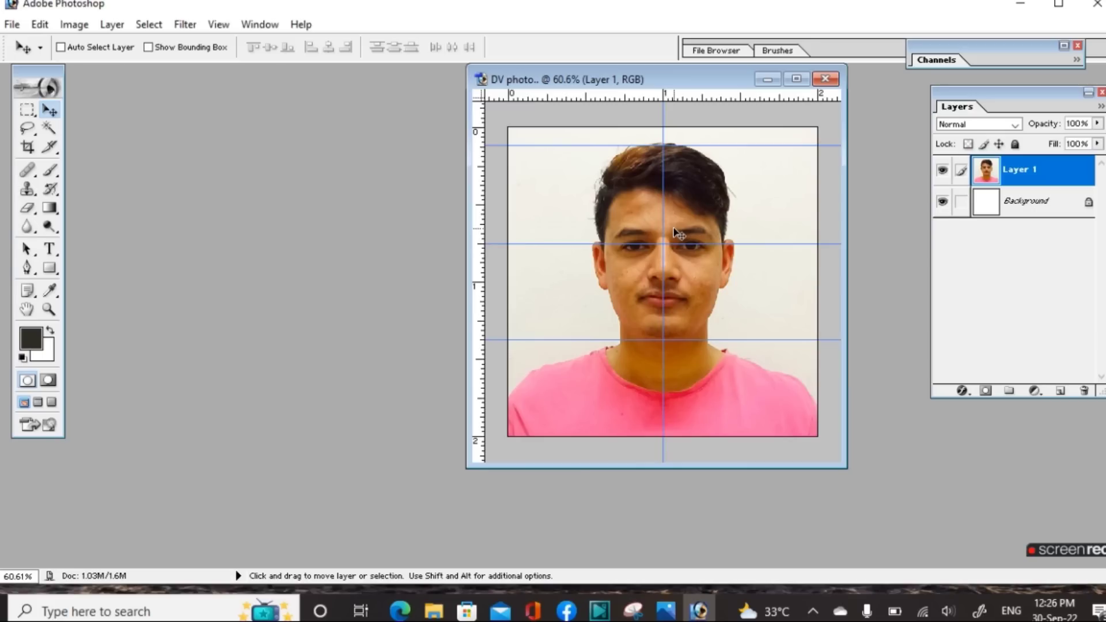
Export via Save for Web as a JPEG at Maximum, quality 100, to the Desktop as DV-photo
{"action": "key", "text": "alt"}
{"action": "key", "text": "shift"}
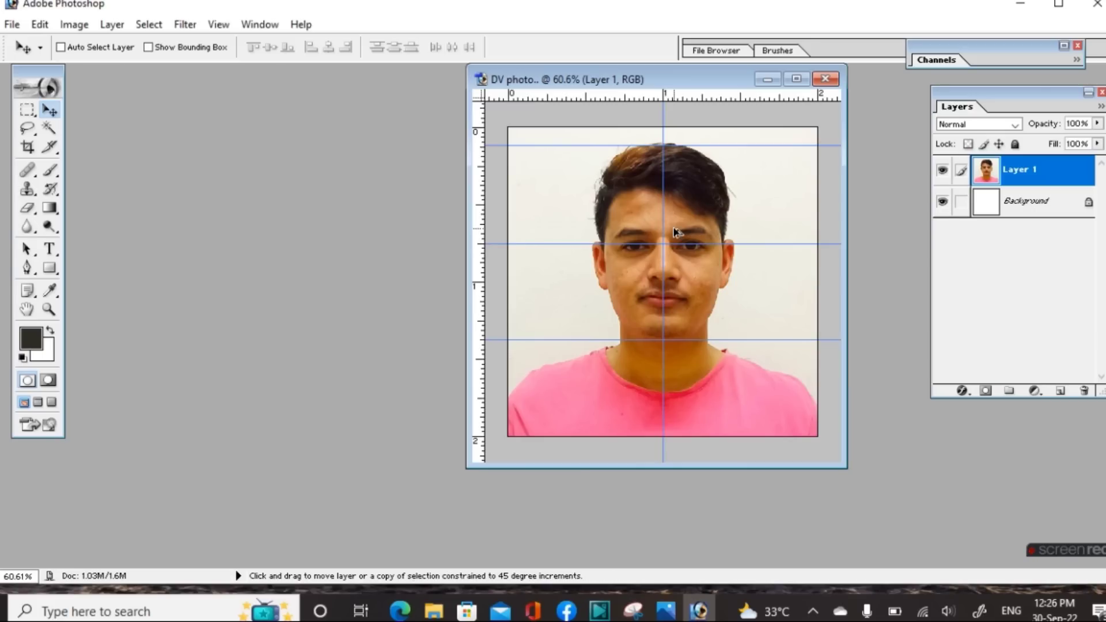
{"action": "key", "text": "ctrl+alt+shift+s"}
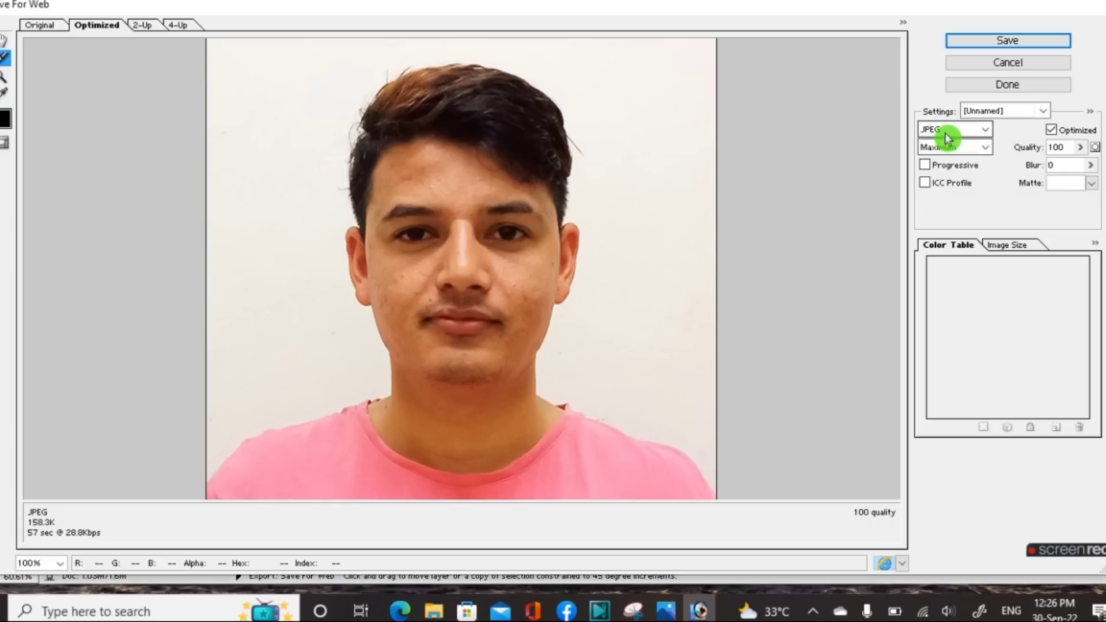
{"action": "left_click", "coordinate": [983, 130]}
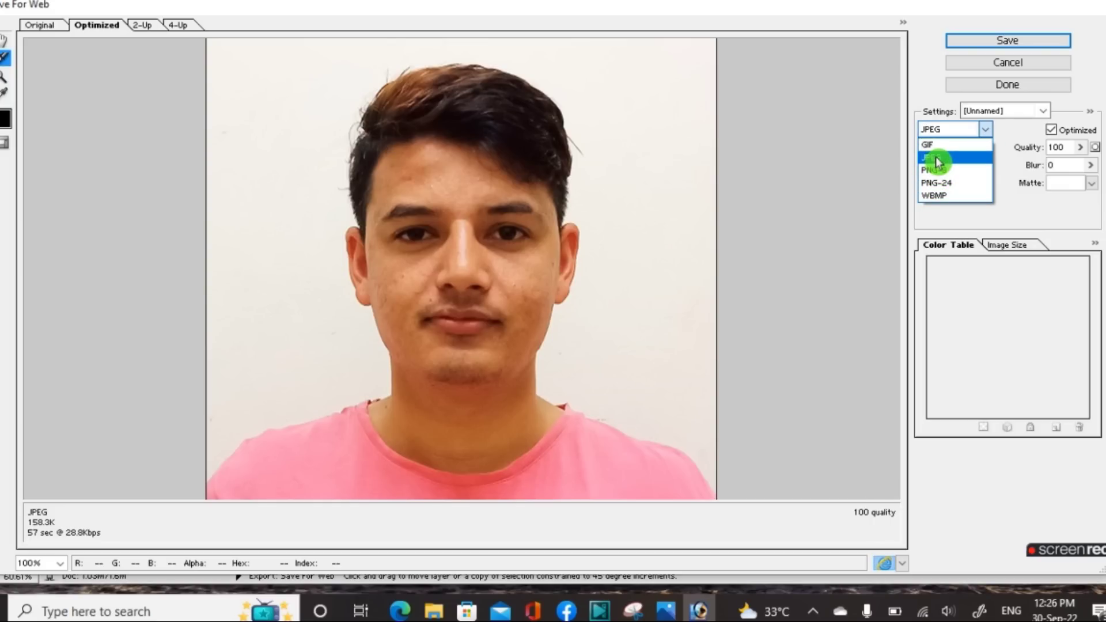
{"action": "left_click", "coordinate": [936, 157]}
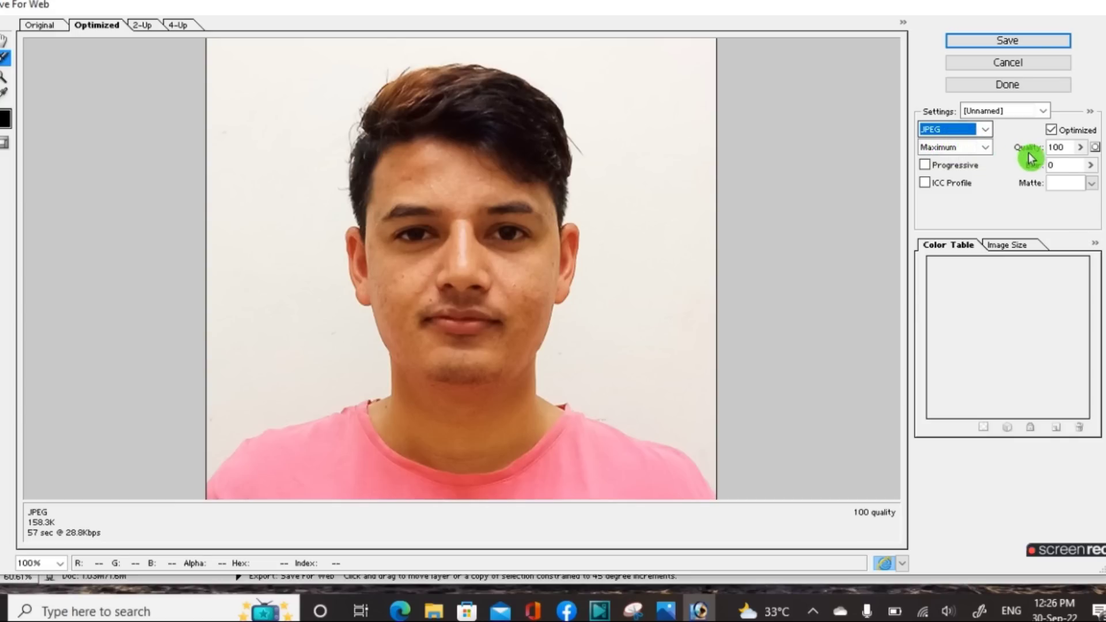
{"action": "double_click", "coordinate": [1068, 147]}
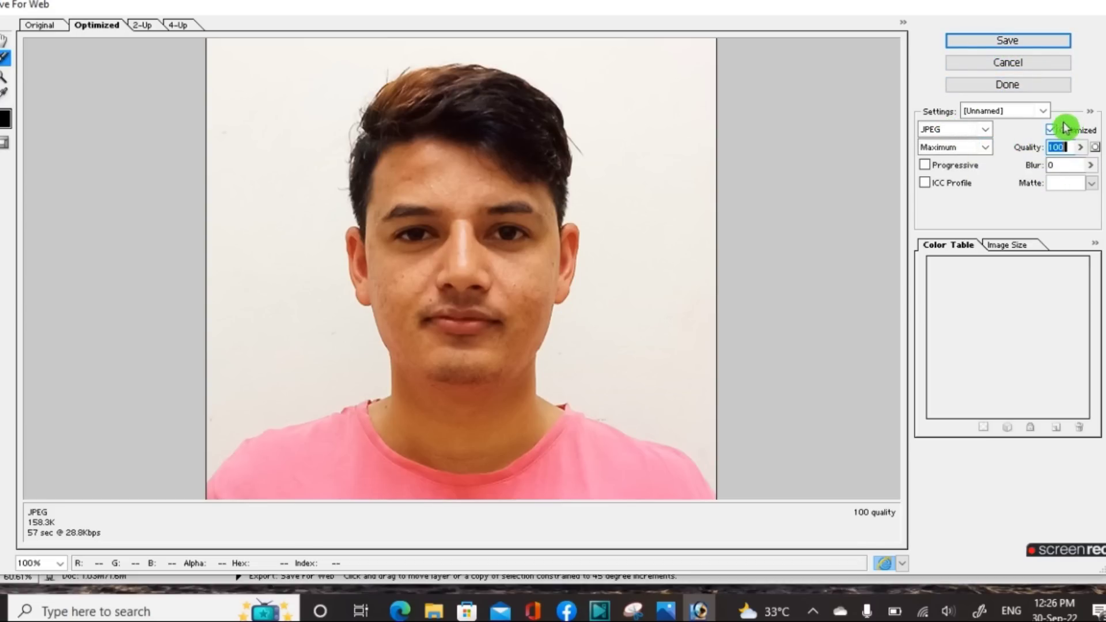
{"action": "left_click", "coordinate": [1018, 42]}
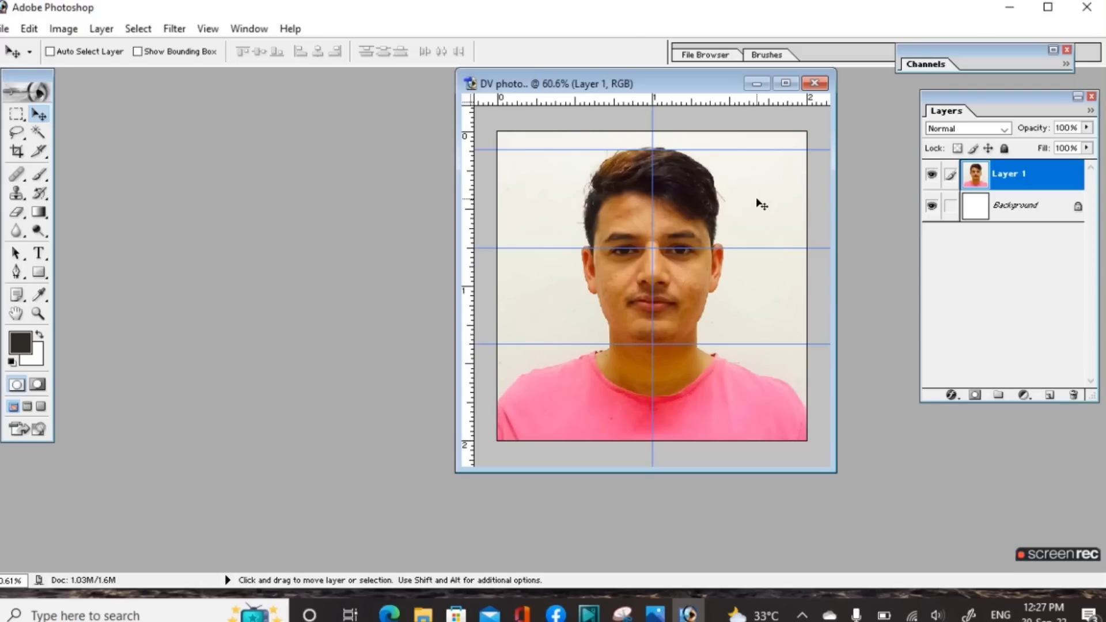
Apply a gentle Curves lift to the RGB midtones (about 108 to 137), then minimize Photoshop
{"action": "key", "text": "ctrl+m"}
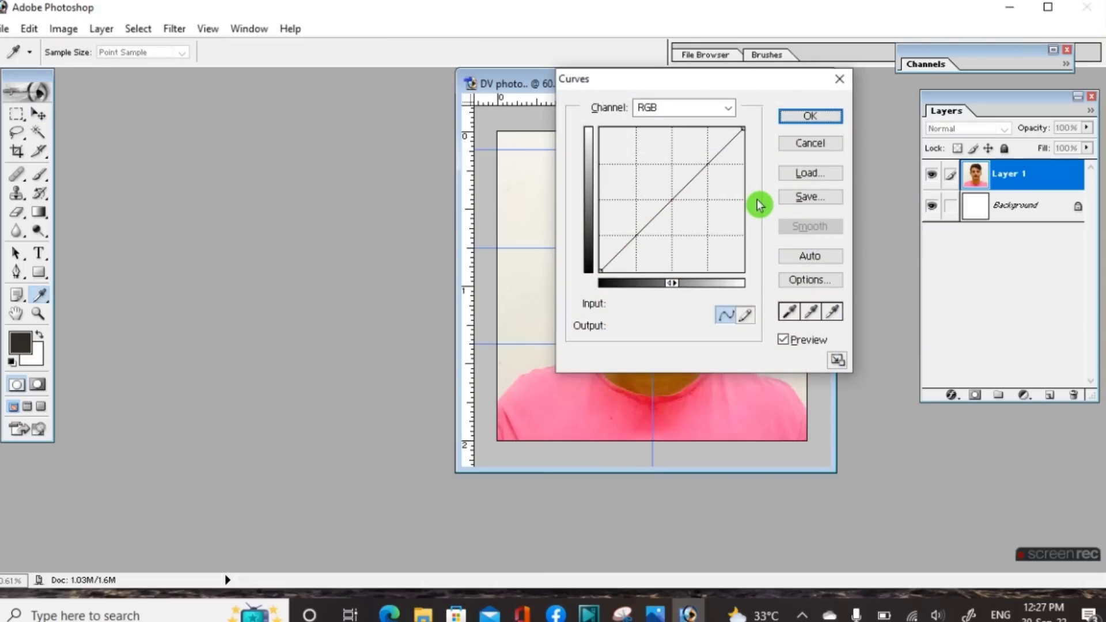
{"action": "mouse_move", "coordinate": [691, 85]}
{"action": "left_mouse_down"}
{"action": "mouse_move", "coordinate": [331, 91]}
{"action": "mouse_move", "coordinate": [227, 108]}
{"action": "left_mouse_up"}
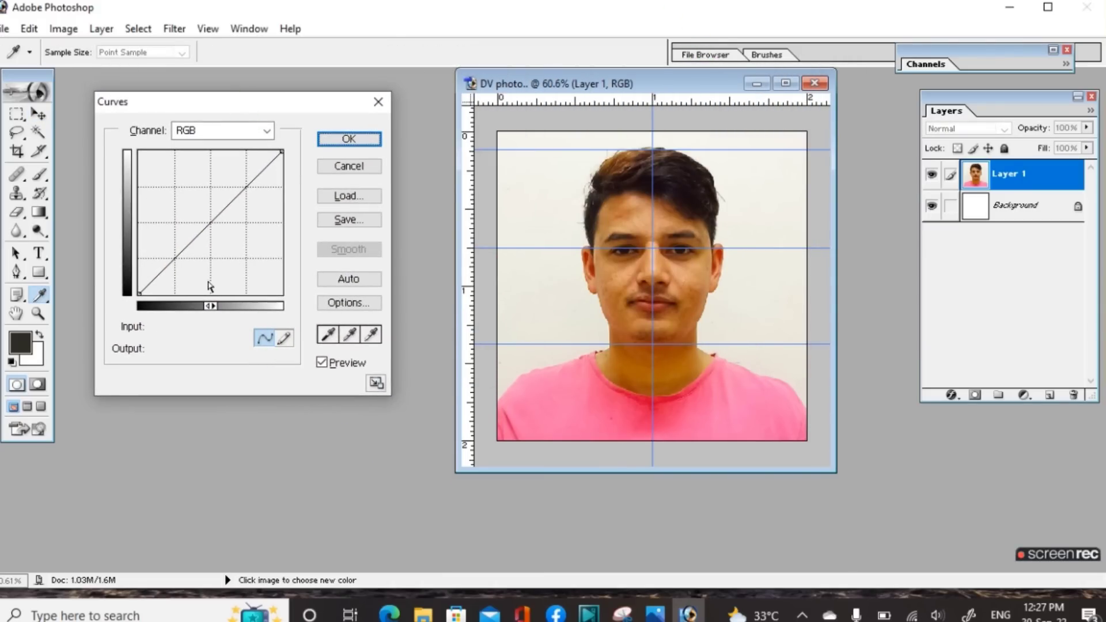
{"action": "mouse_move", "coordinate": [206, 224]}
{"action": "left_mouse_down"}
{"action": "mouse_move", "coordinate": [193, 205]}
{"action": "mouse_move", "coordinate": [197, 216]}
{"action": "left_mouse_up"}
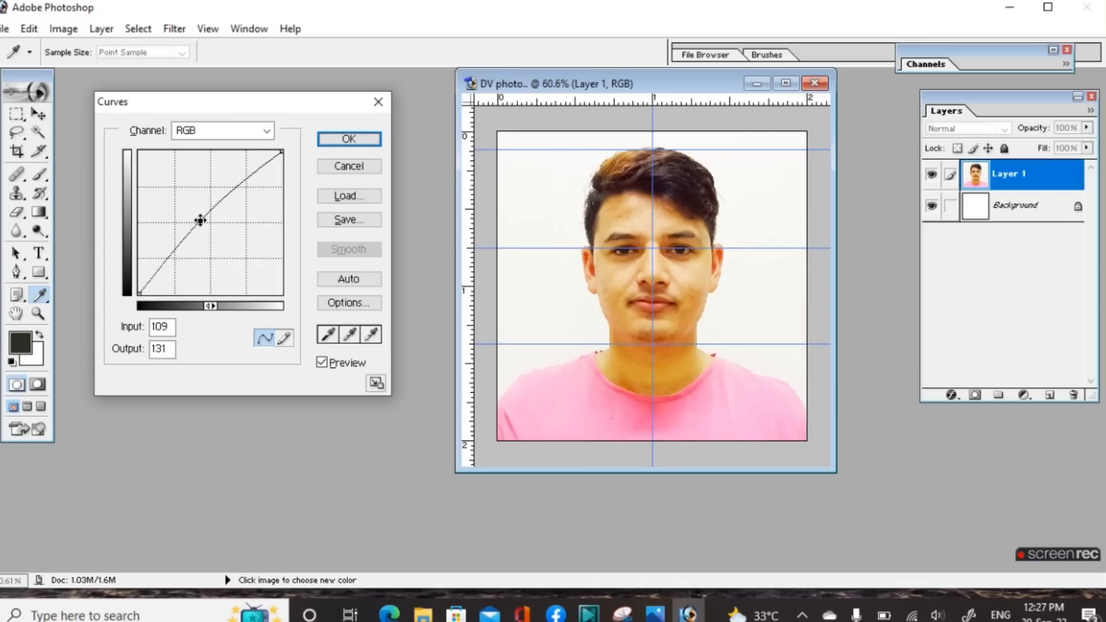
{"action": "left_click_drag", "start_coordinate": [197, 216], "coordinate": [199, 216]}
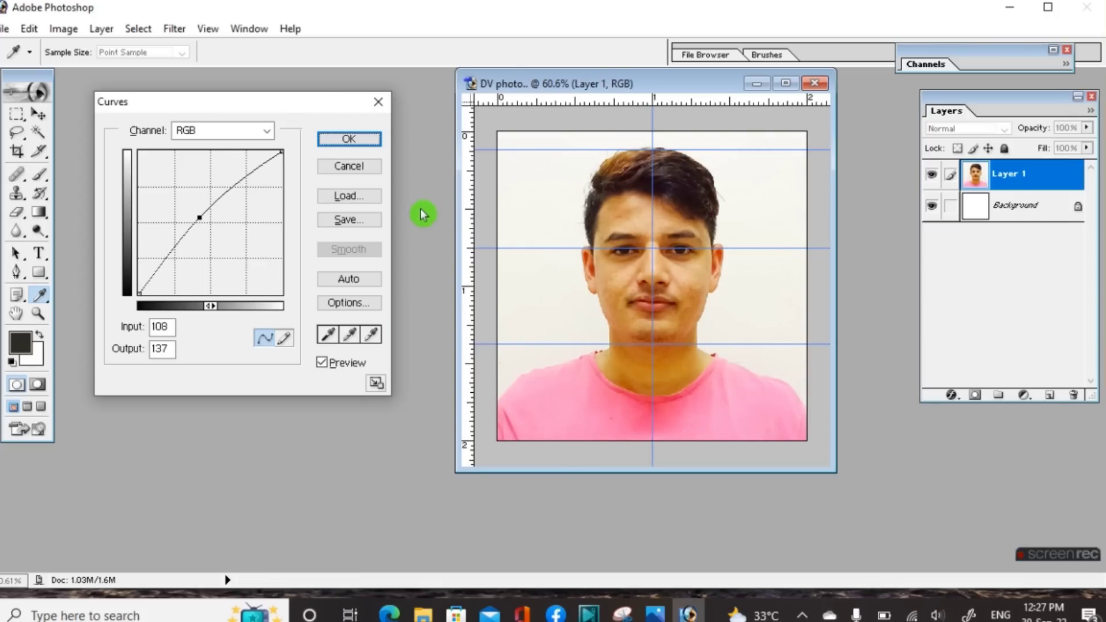
{"action": "left_click", "coordinate": [357, 140]}
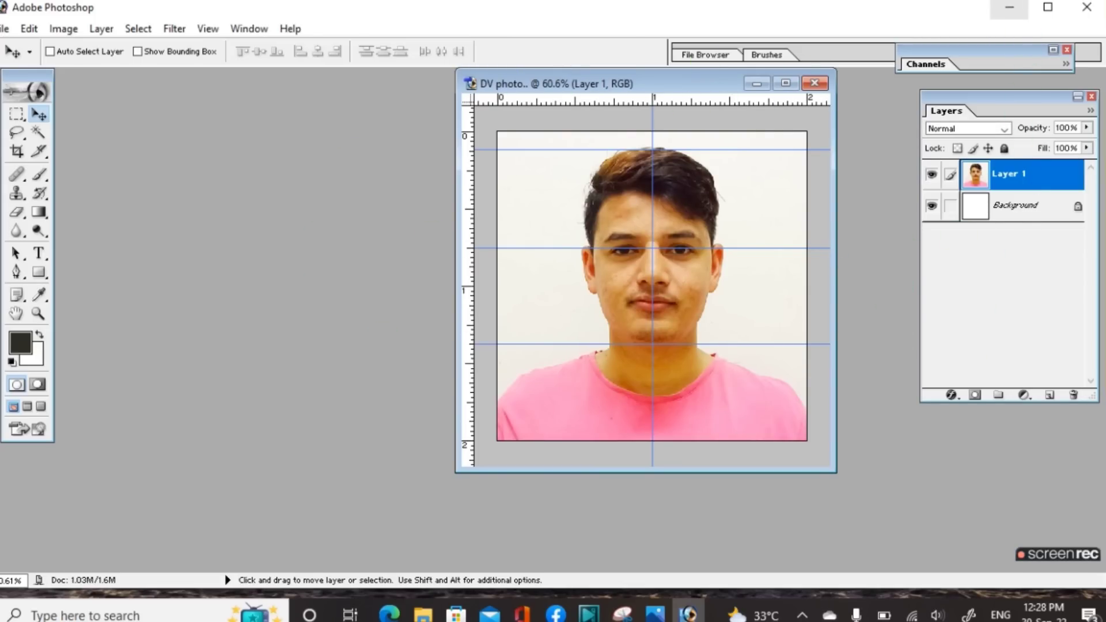
{"action": "left_click", "coordinate": [1009, 7]}
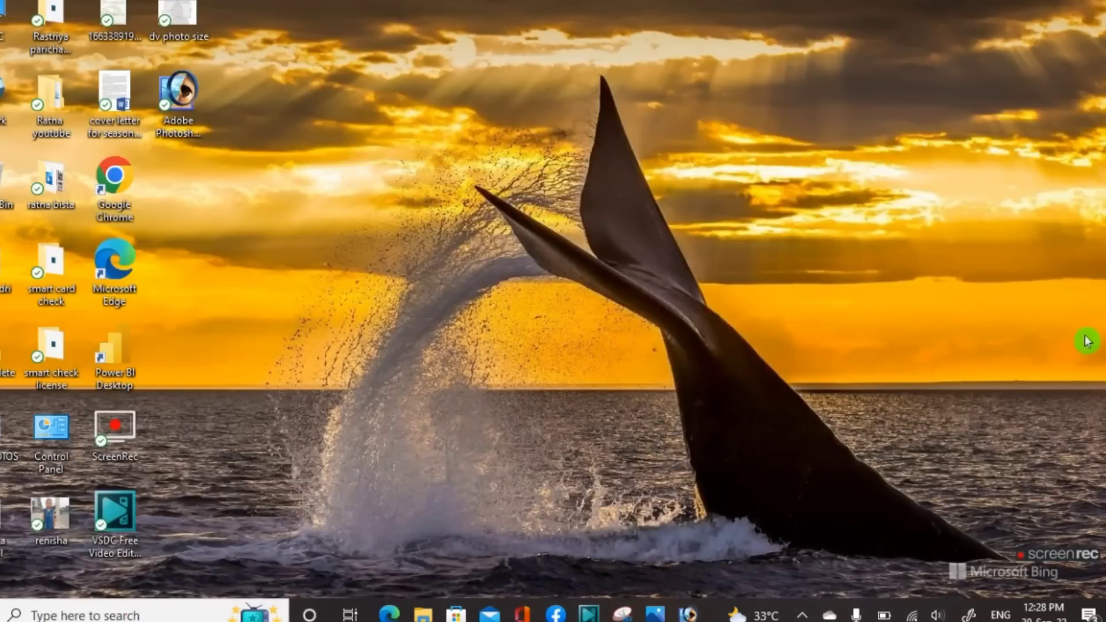
{"action": "double_click", "coordinate": [79, 108]}
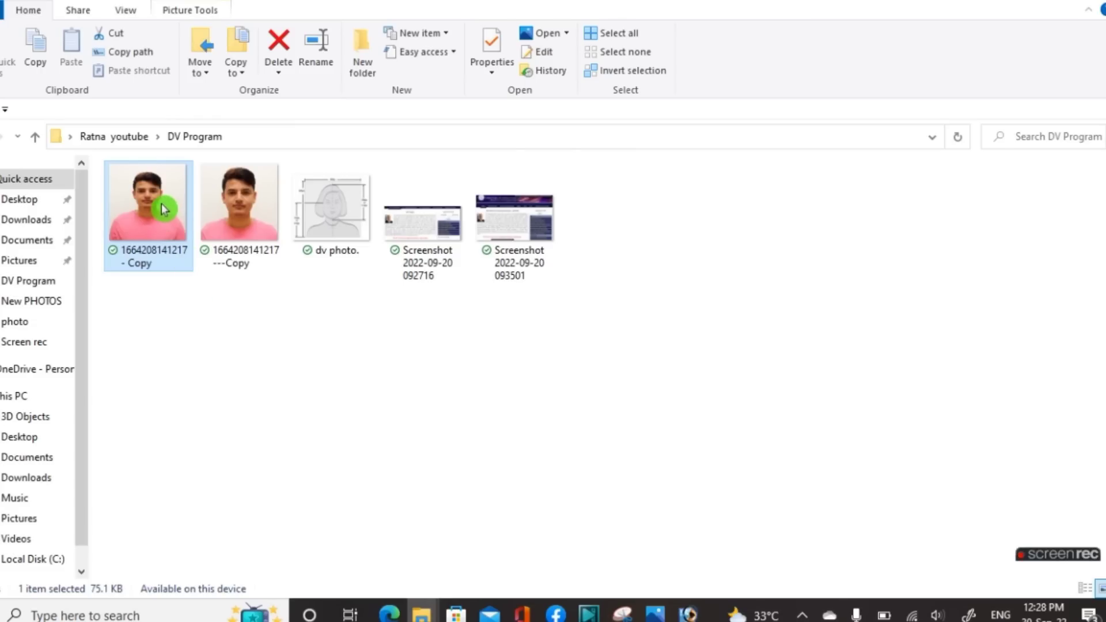
{"action": "double_click", "coordinate": [163, 208]}
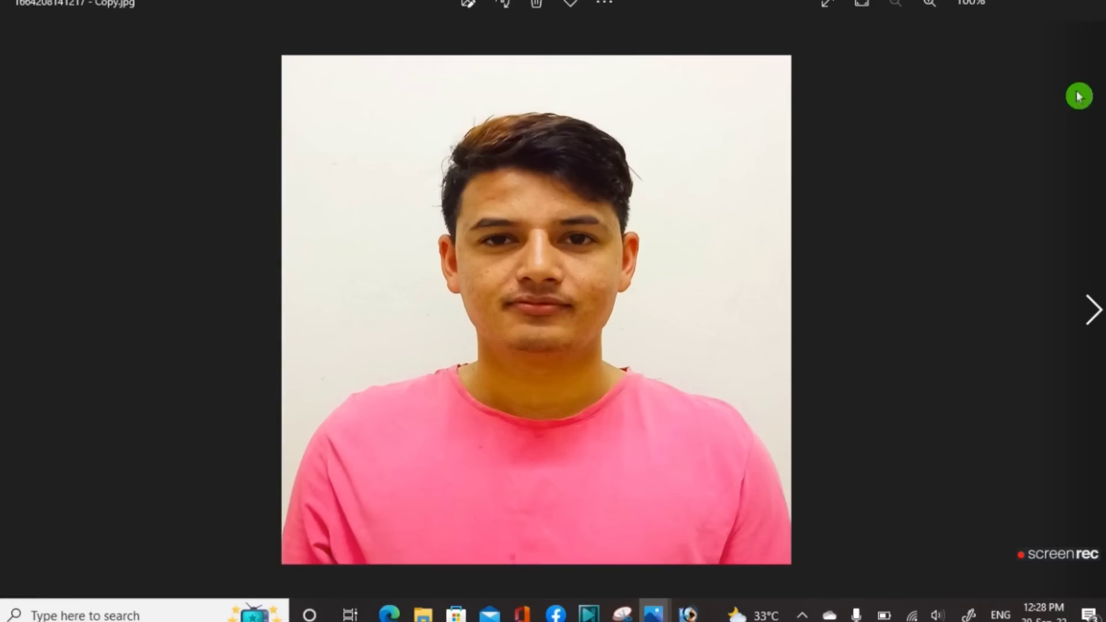
{"action": "left_click", "coordinate": [1091, 3]}
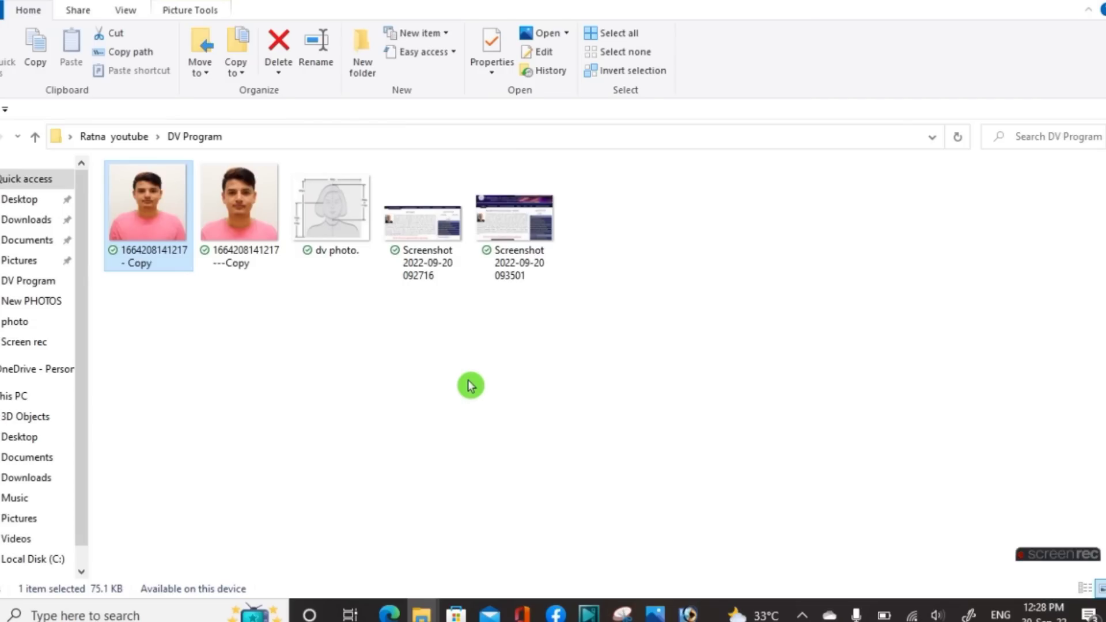
{"action": "right_click", "coordinate": [137, 203]}
{"action": "left_click", "coordinate": [489, 516]}
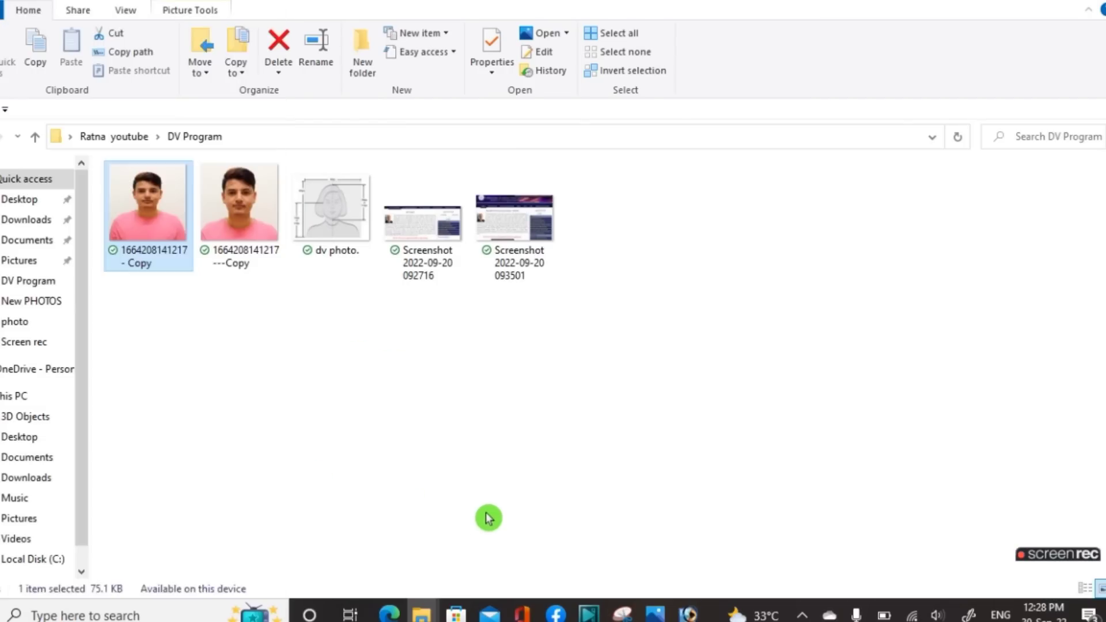
{"action": "left_click", "coordinate": [158, 238]}
{"action": "left_click", "coordinate": [499, 44]}
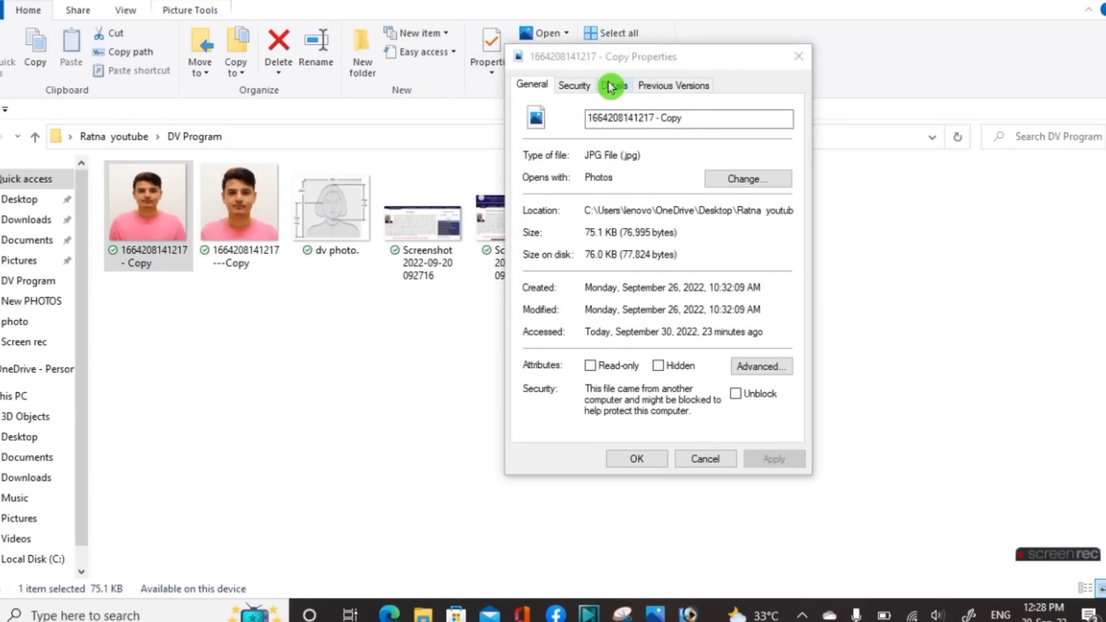
{"action": "left_click", "coordinate": [612, 87]}
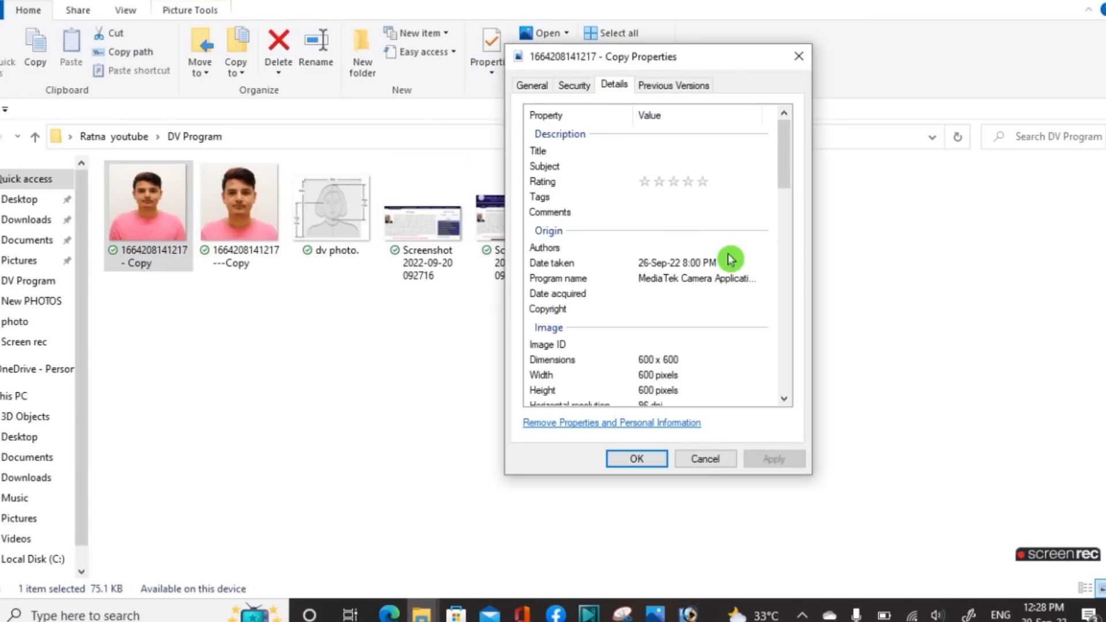
{"action": "left_click_drag", "start_coordinate": [788, 174], "coordinate": [794, 215]}
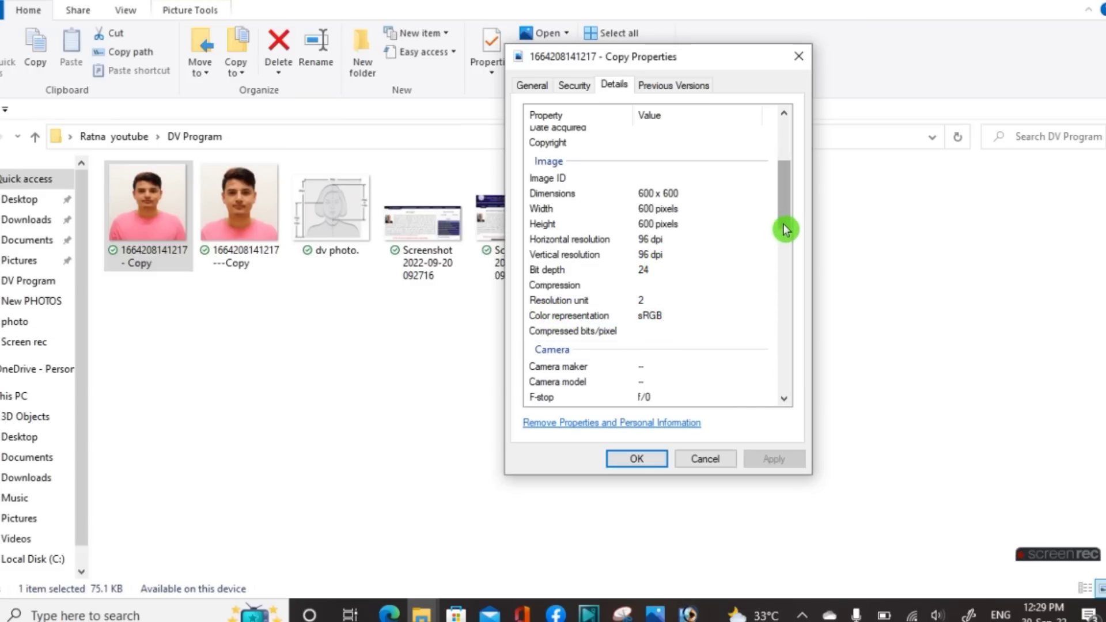
{"action": "left_click_drag", "start_coordinate": [784, 229], "coordinate": [786, 395]}
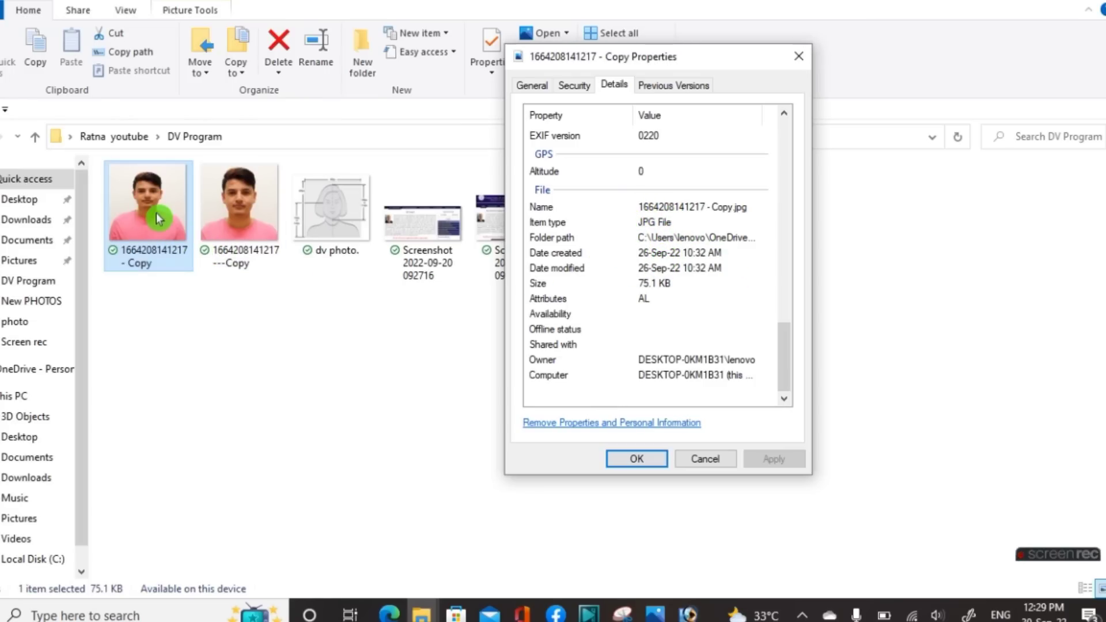
{"action": "left_click", "coordinate": [635, 458]}
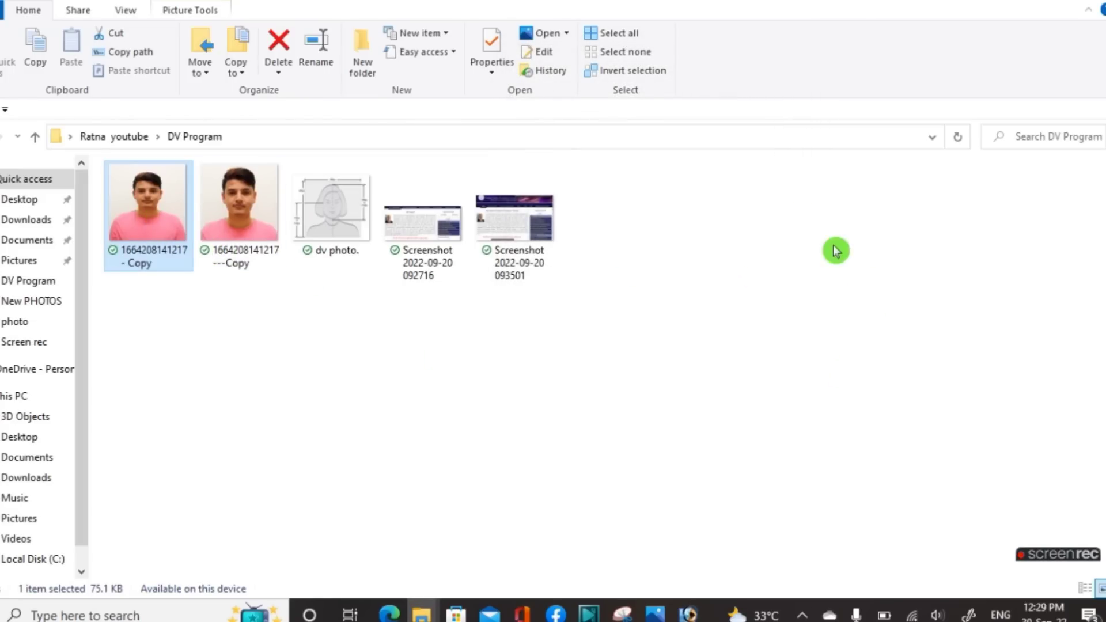